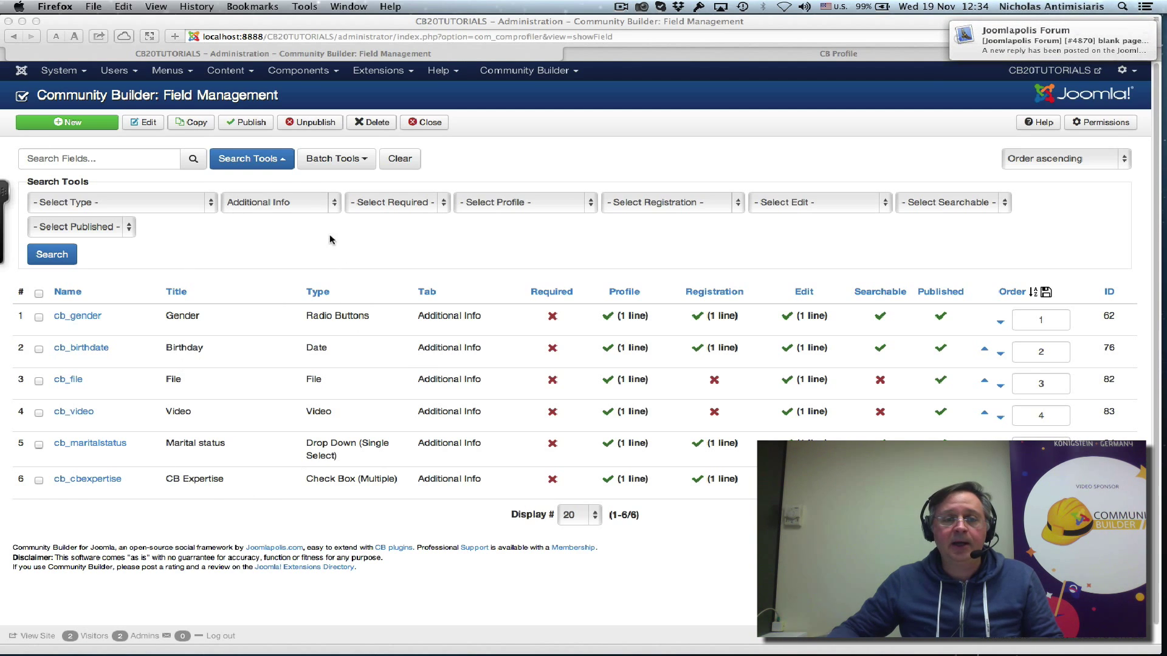
# Step: Create a new Community Builder field titled 'About me' with the name 'aboutme'
pyautogui.click(71, 128)
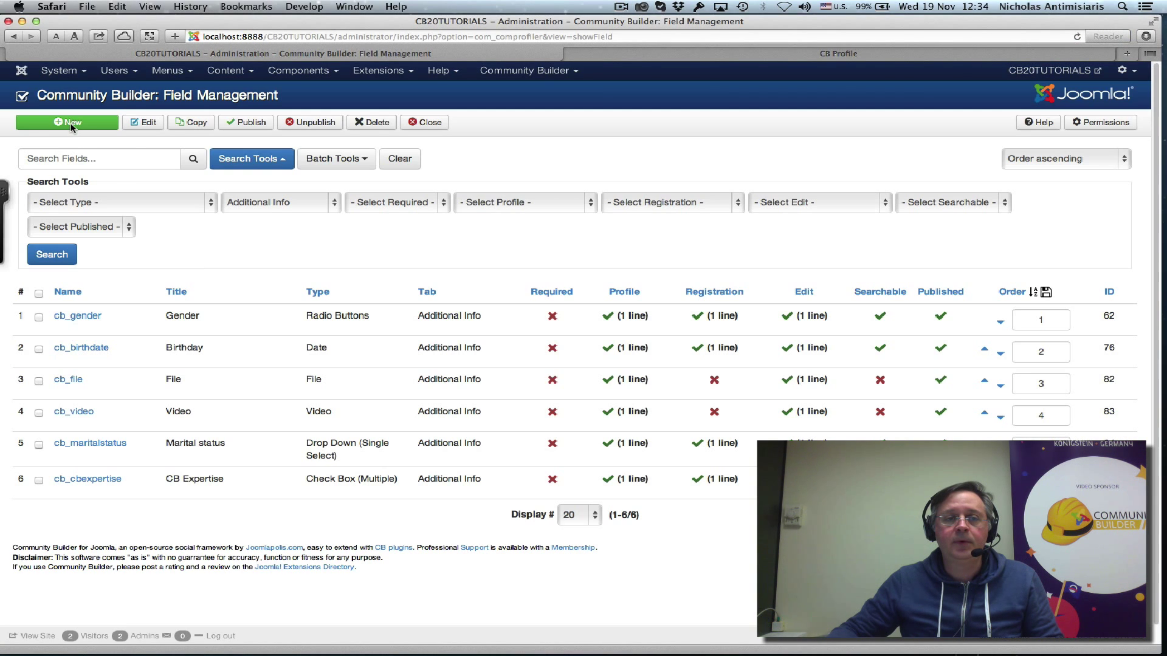
pyautogui.click(72, 124)
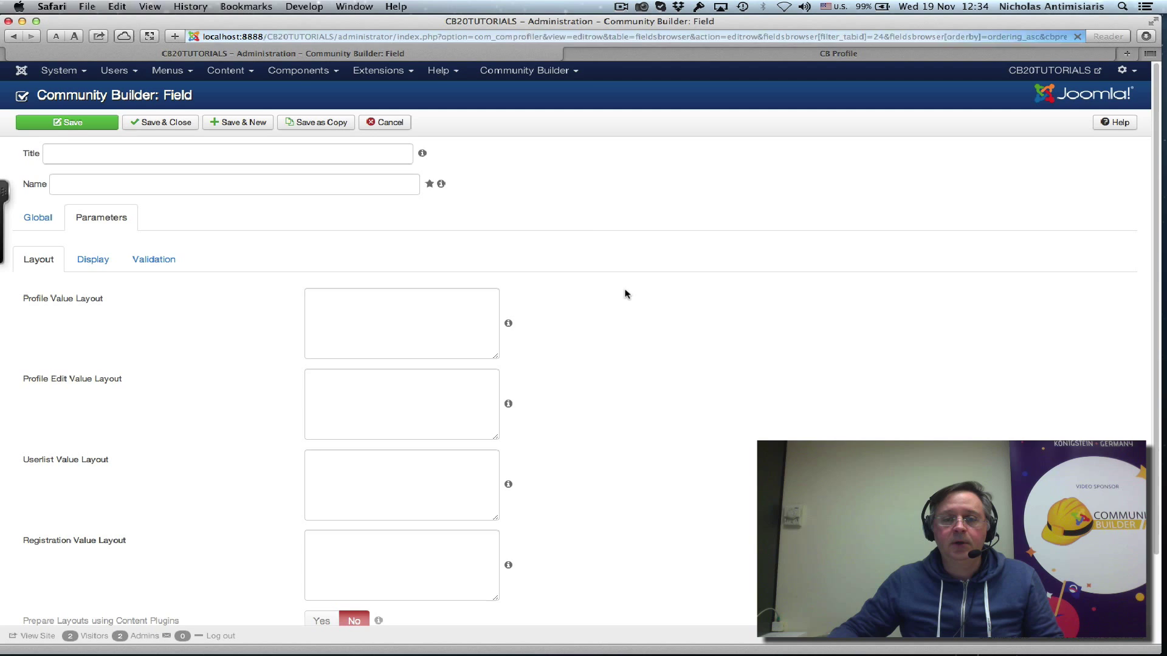
pyautogui.click(74, 147)
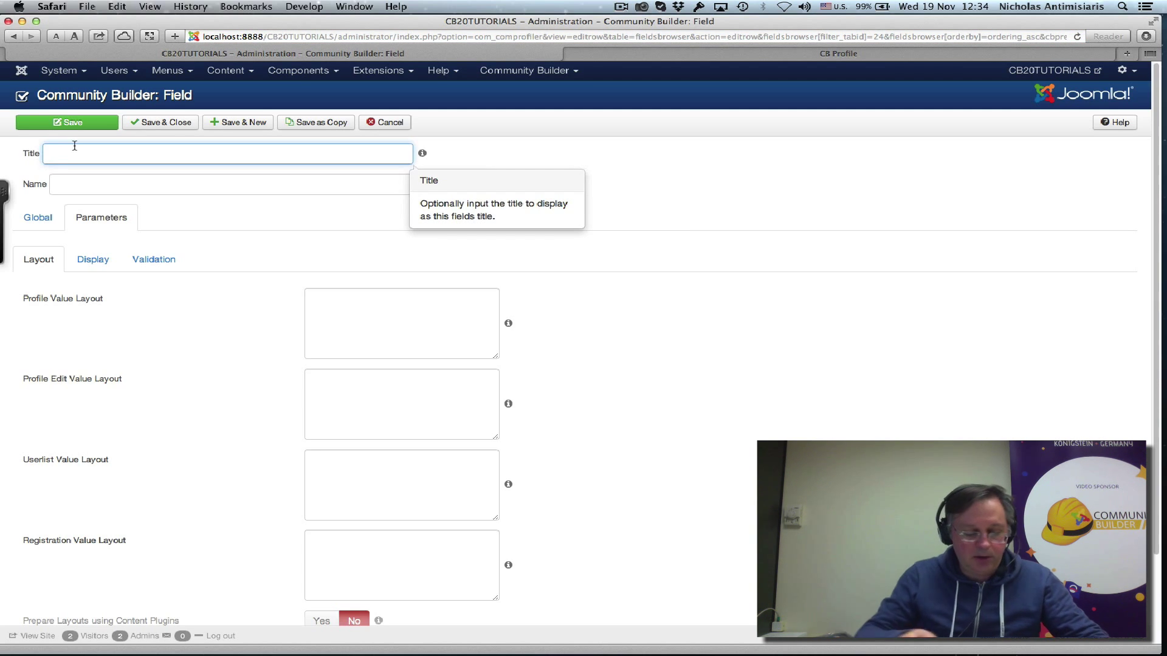
pyautogui.write('Aboy')
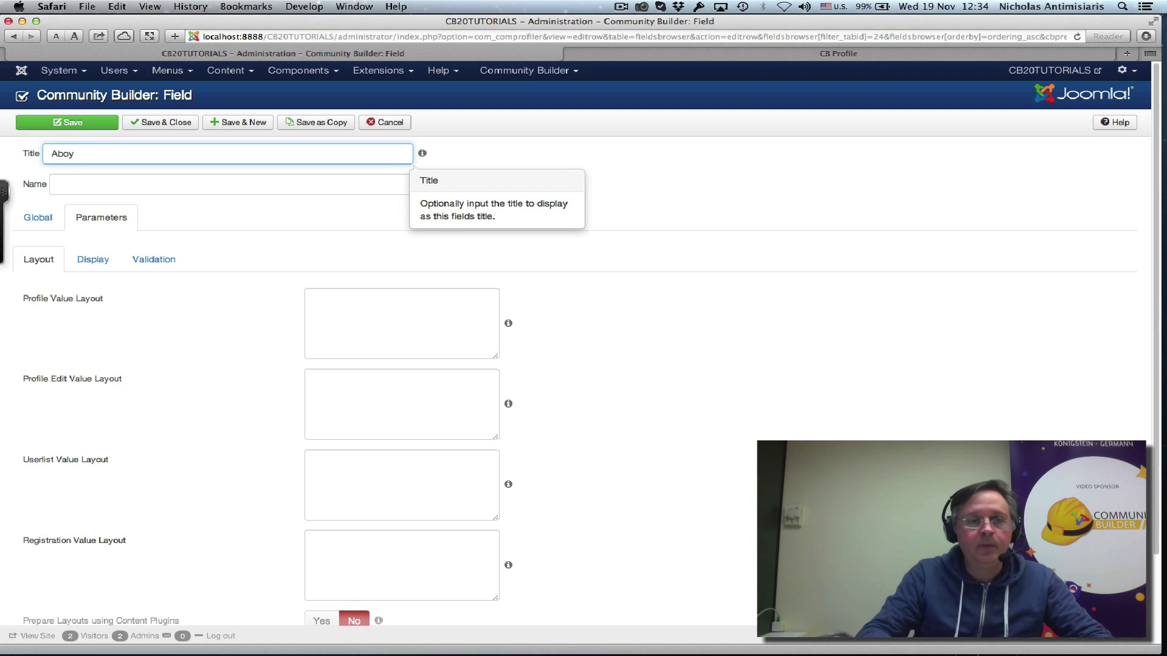
pyautogui.press('BackSpace')
pyautogui.write('ut me')
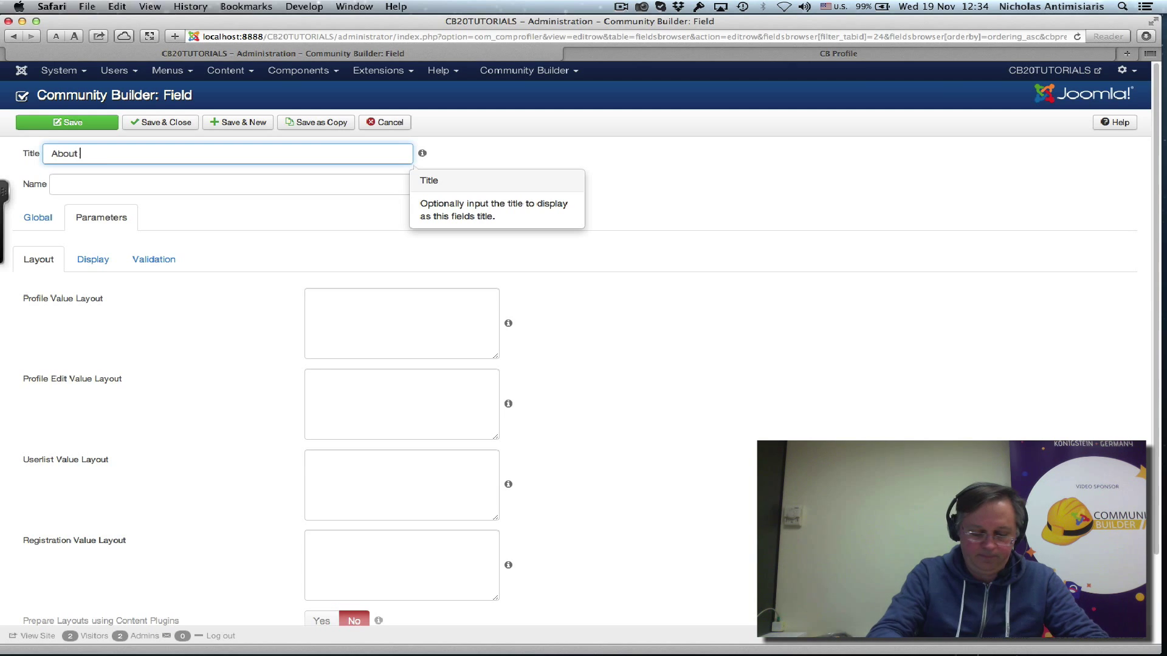
pyautogui.click(61, 180)
pyautogui.write('aboutme')
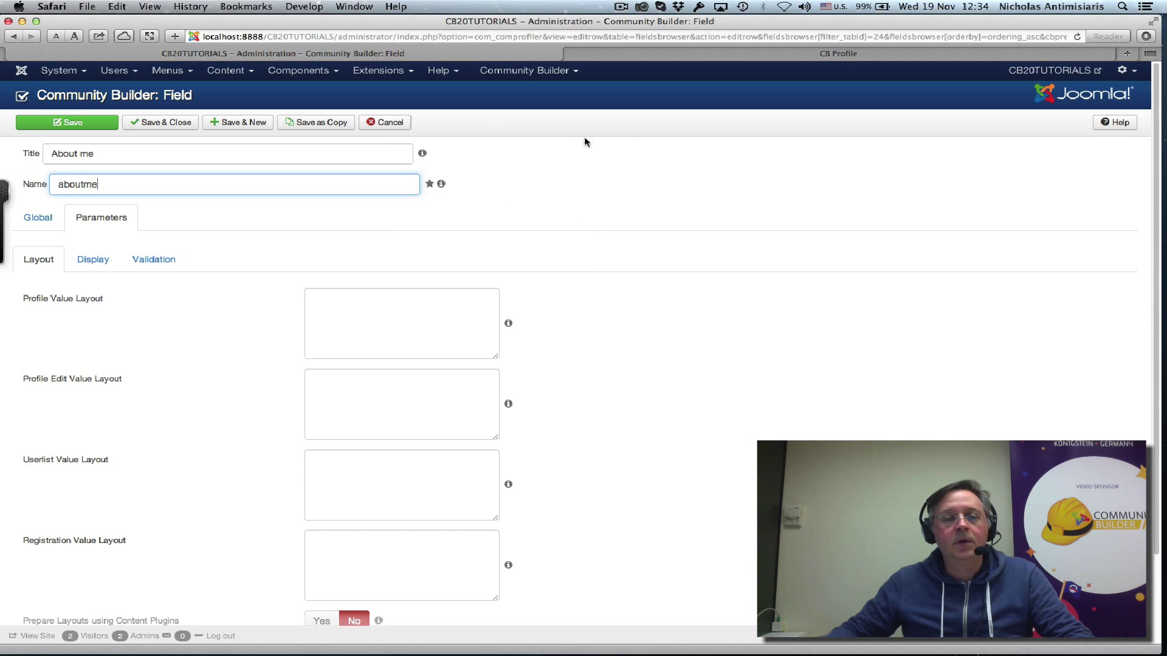
pyautogui.click(608, 140)
# Step: Set the field's type to Editor Text Area on the Global settings
pyautogui.click(51, 225)
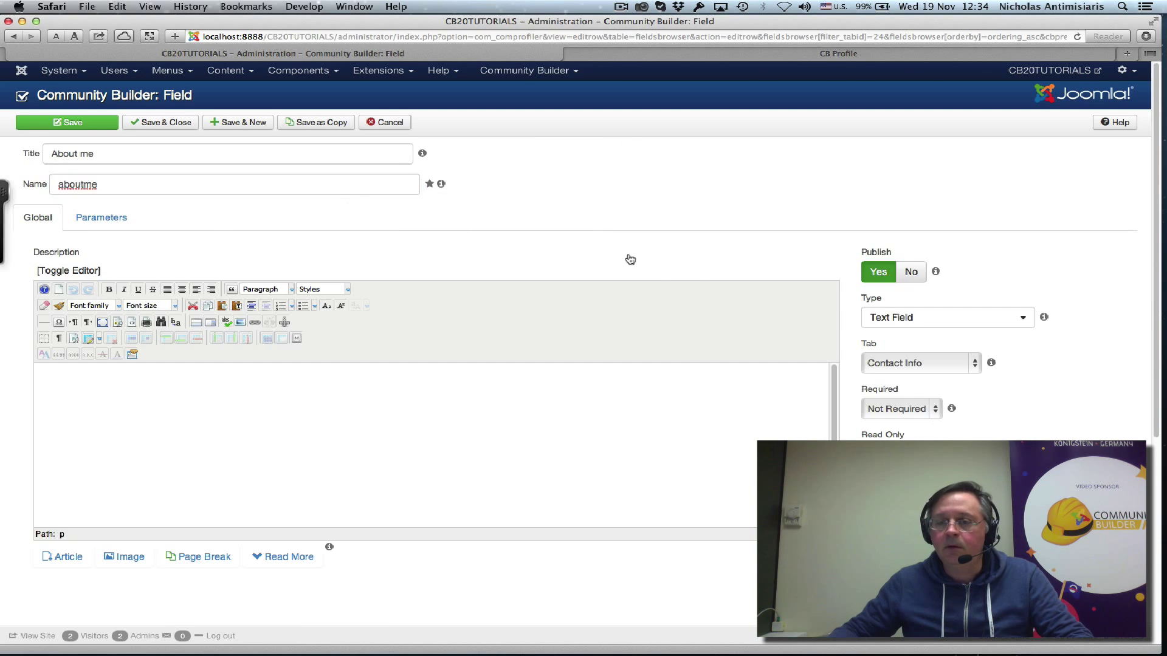
pyautogui.click(892, 318)
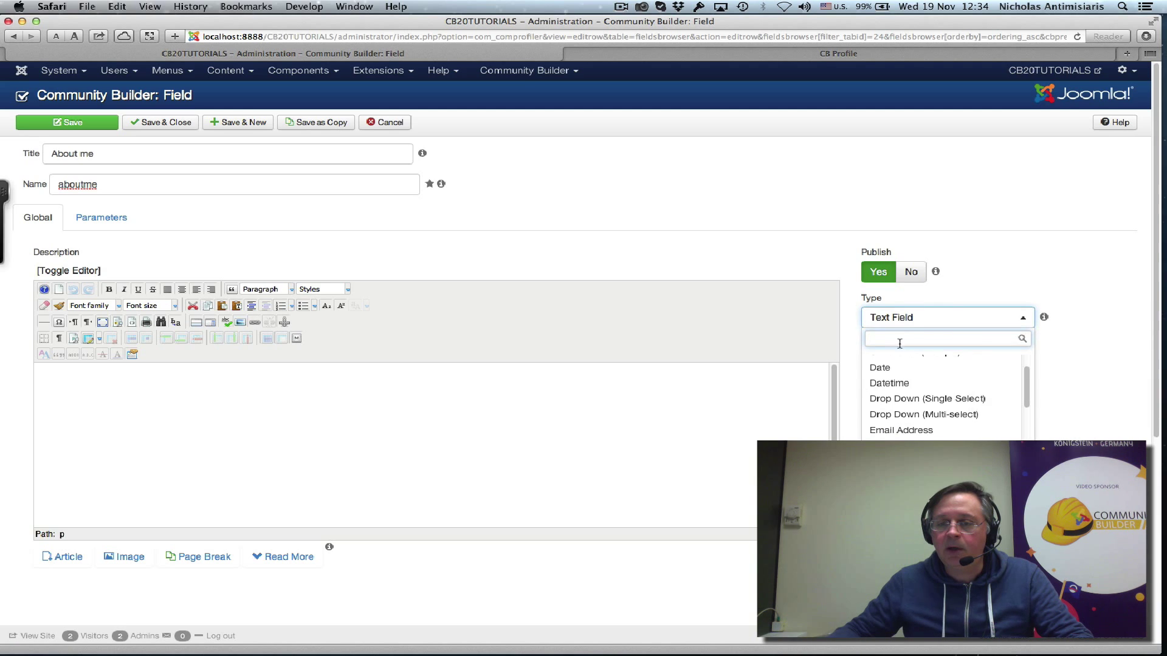
pyautogui.scroll(1, 905, 389)
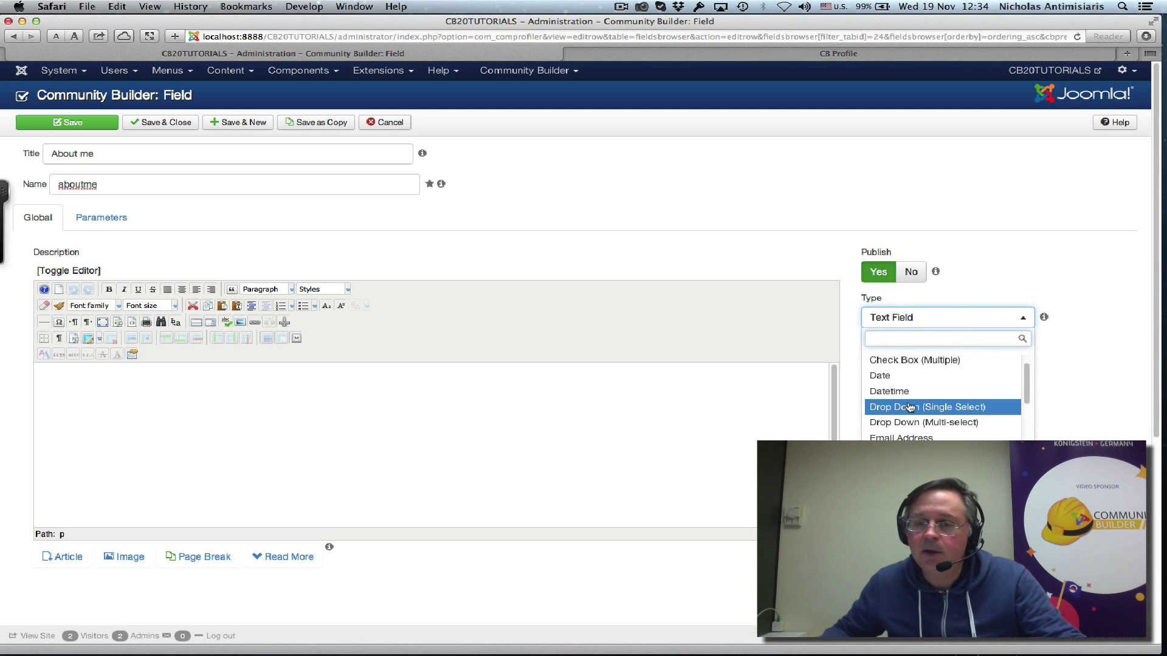
pyautogui.scroll(1, 910, 407)
pyautogui.scroll(-5, 910, 407)
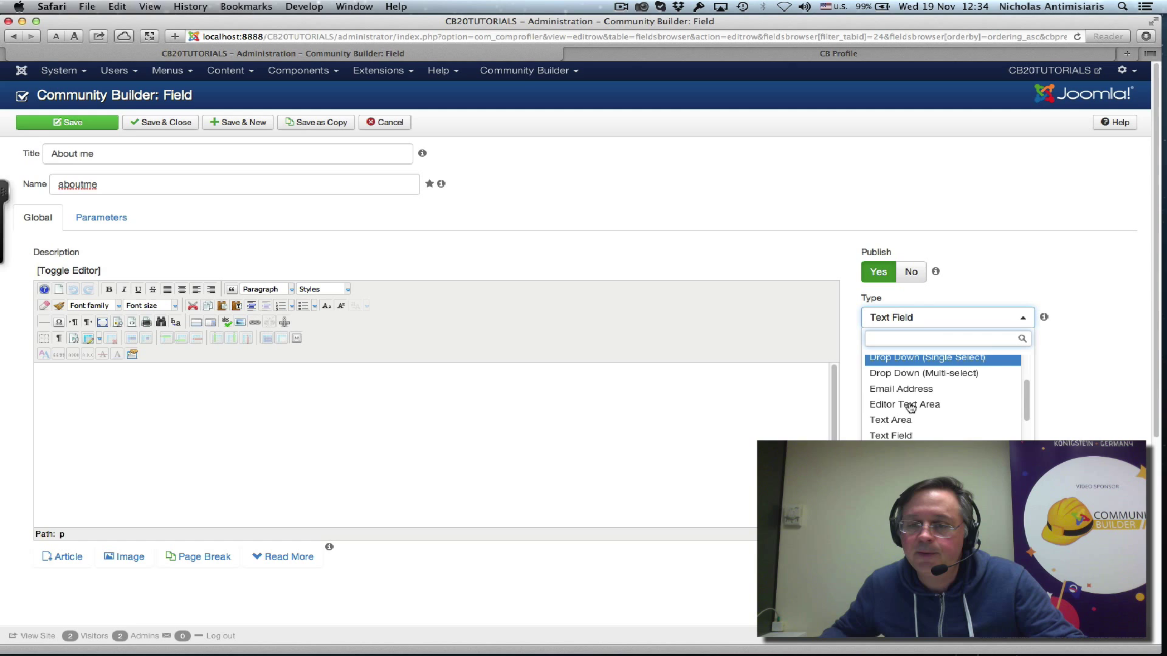
pyautogui.scroll(-6, 909, 407)
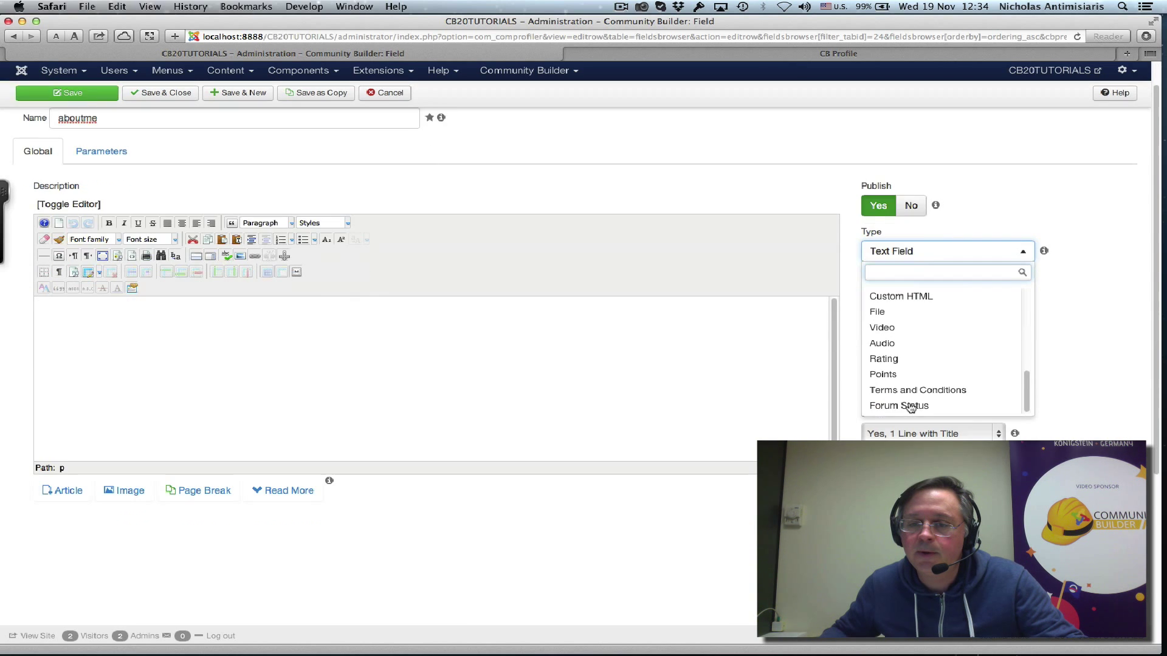
pyautogui.scroll(2, 917, 389)
pyautogui.scroll(5, 921, 377)
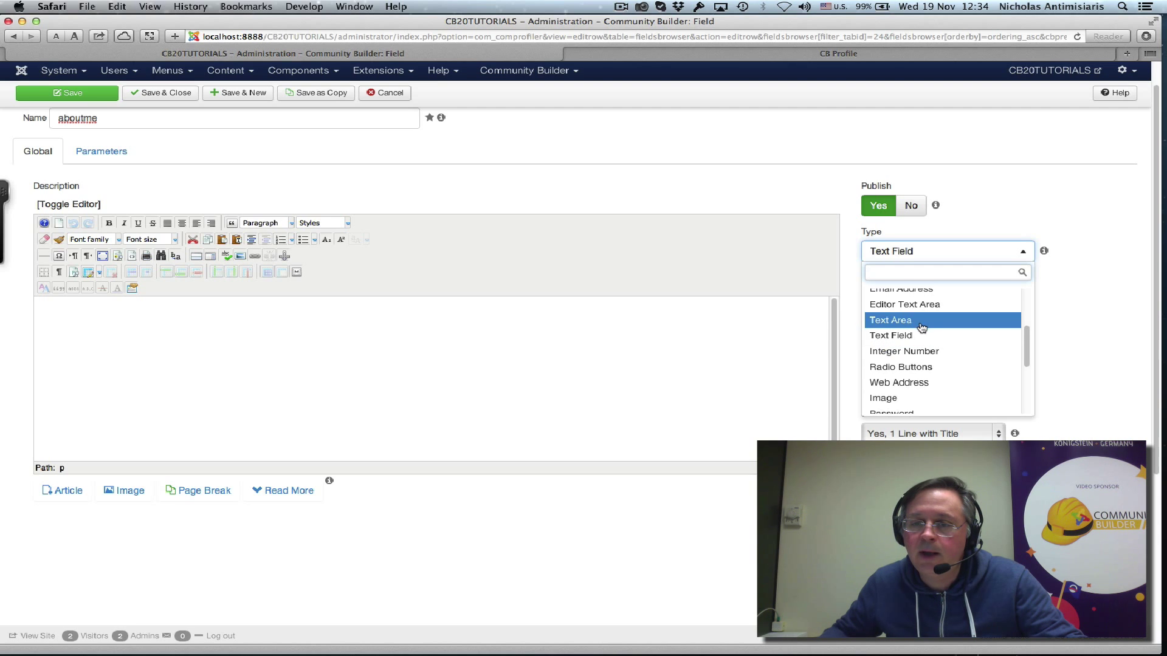
pyautogui.scroll(2, 924, 331)
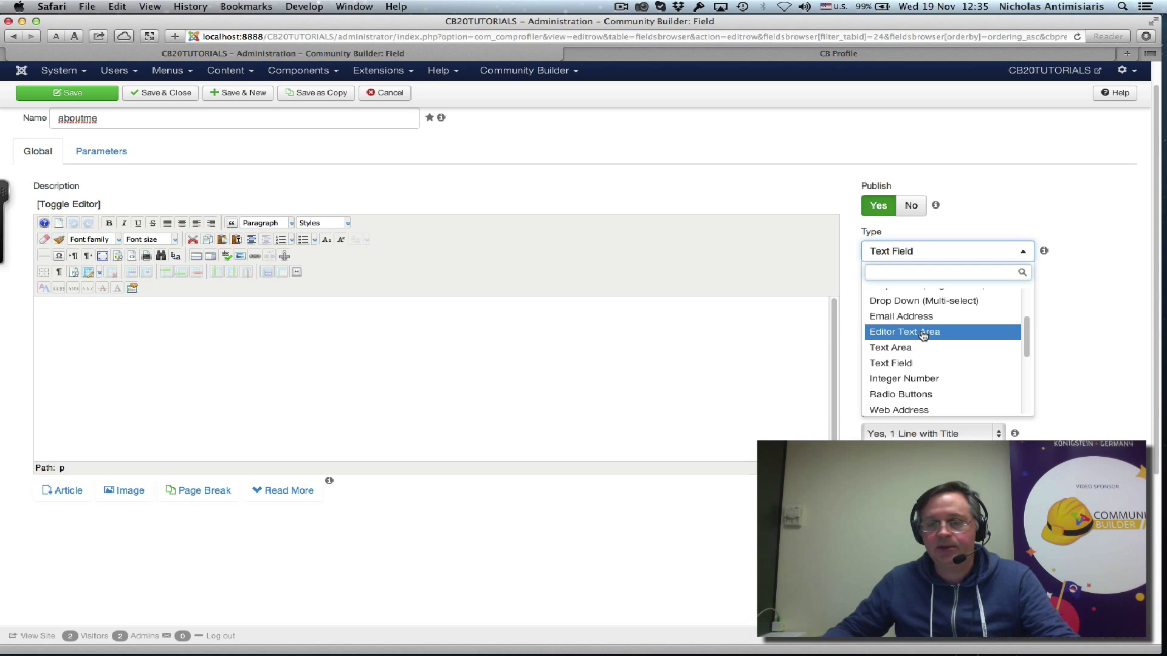
pyautogui.click(923, 333)
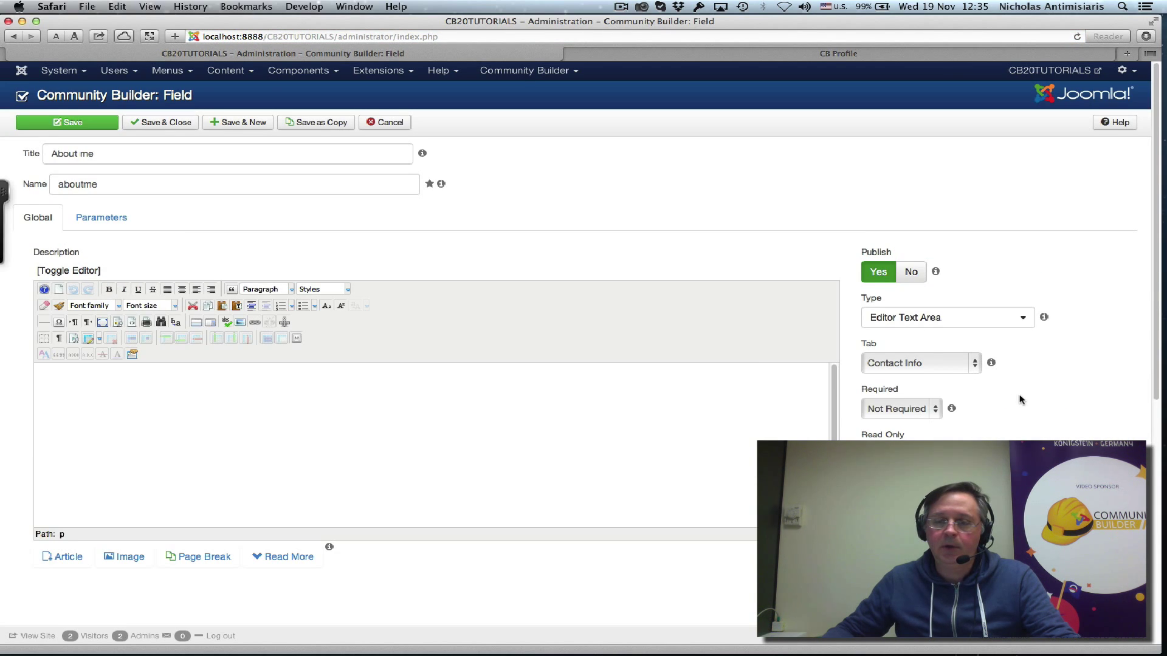
# Step: Set Show on Registration to No and Tab to Additional Info, then save and close the field
pyautogui.scroll(-5, 1029, 427)
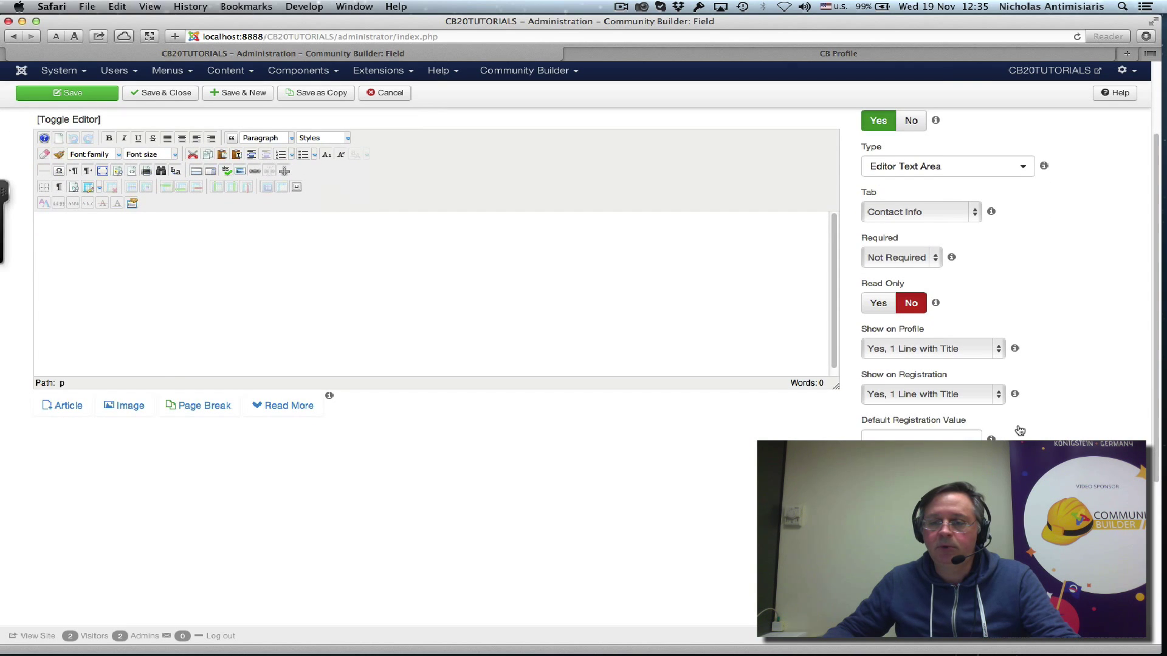
pyautogui.click(951, 396)
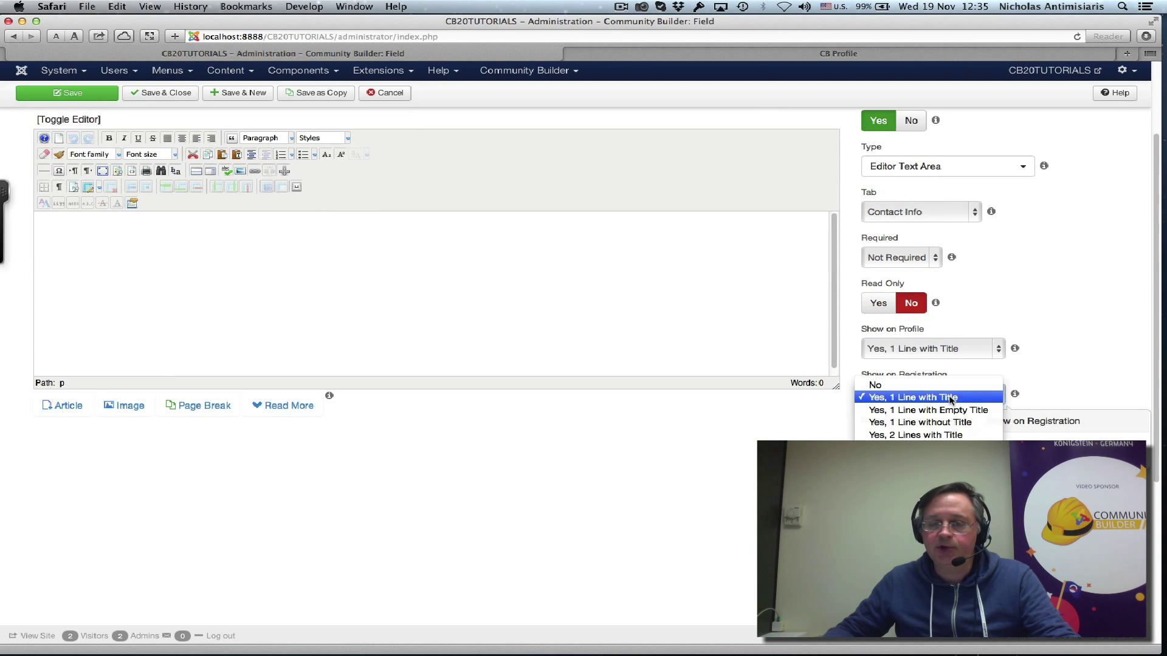
pyautogui.click(919, 386)
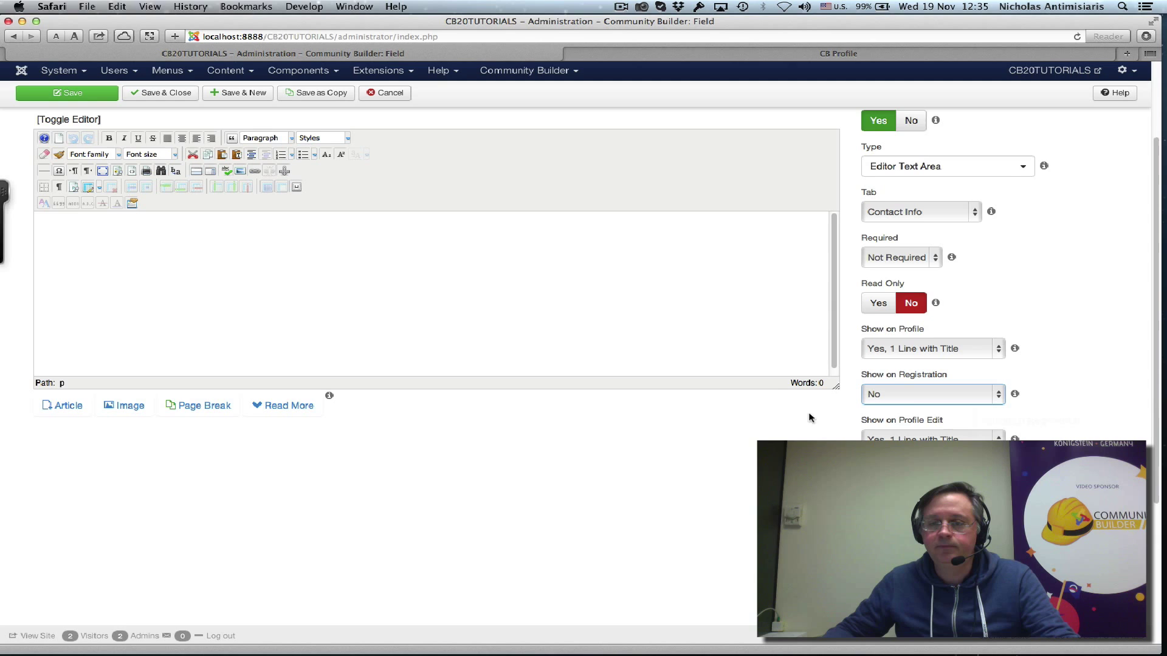
pyautogui.scroll(-4, 784, 433)
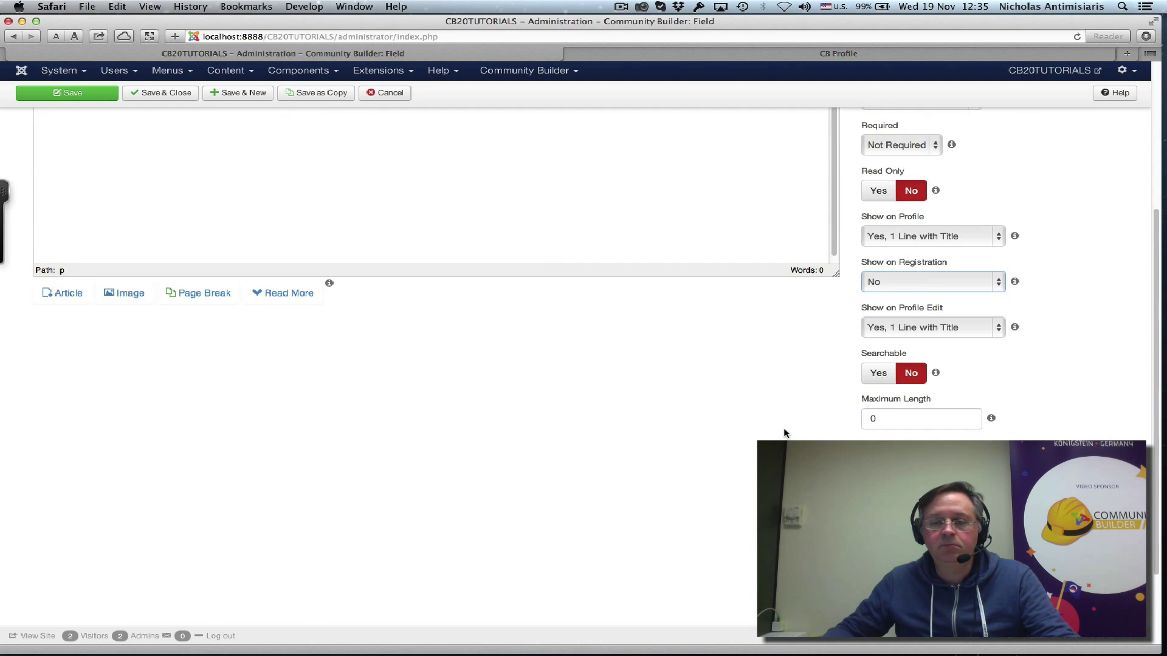
pyautogui.moveTo(873, 389)
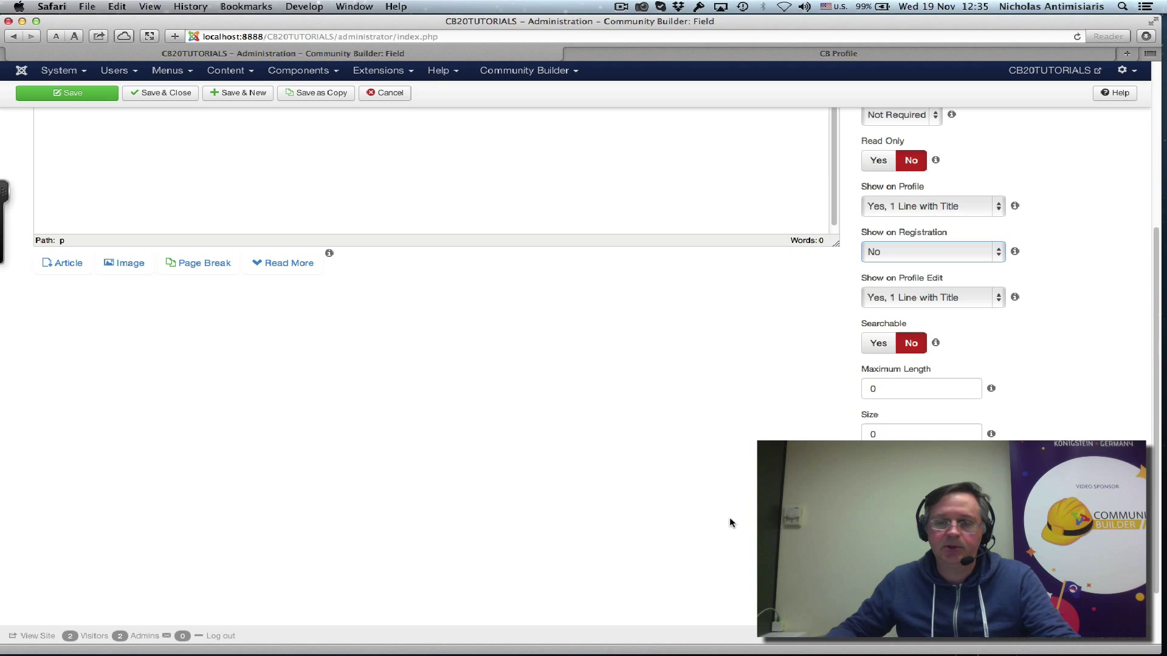
pyautogui.scroll(5, 710, 486)
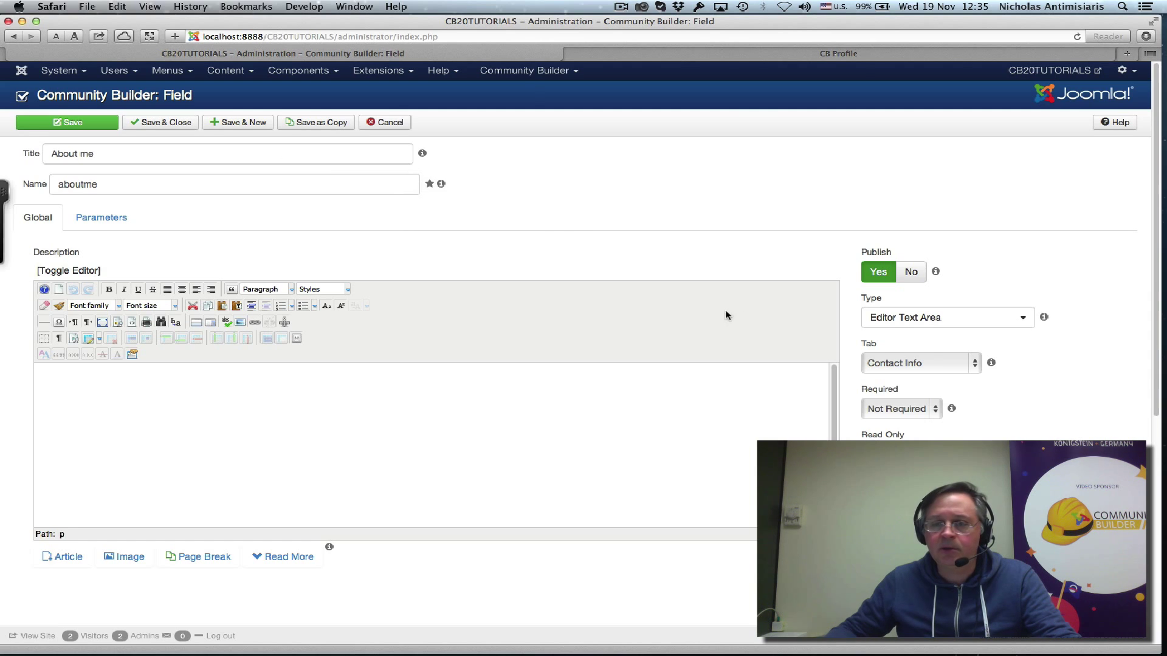
pyautogui.click(890, 364)
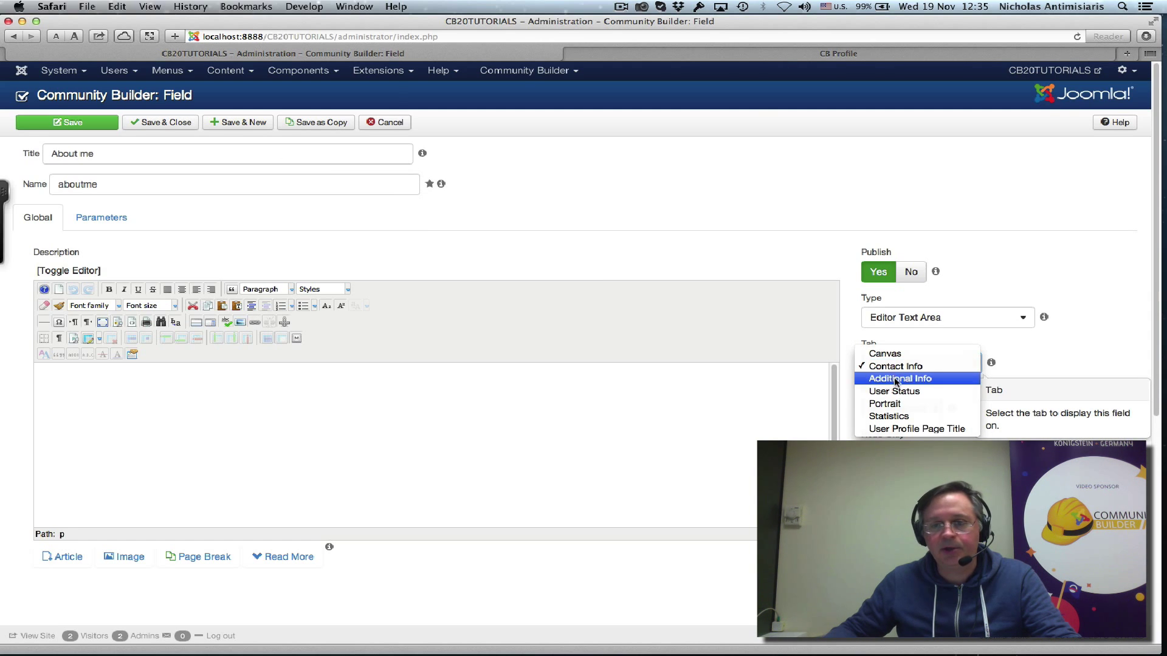
pyautogui.click(897, 378)
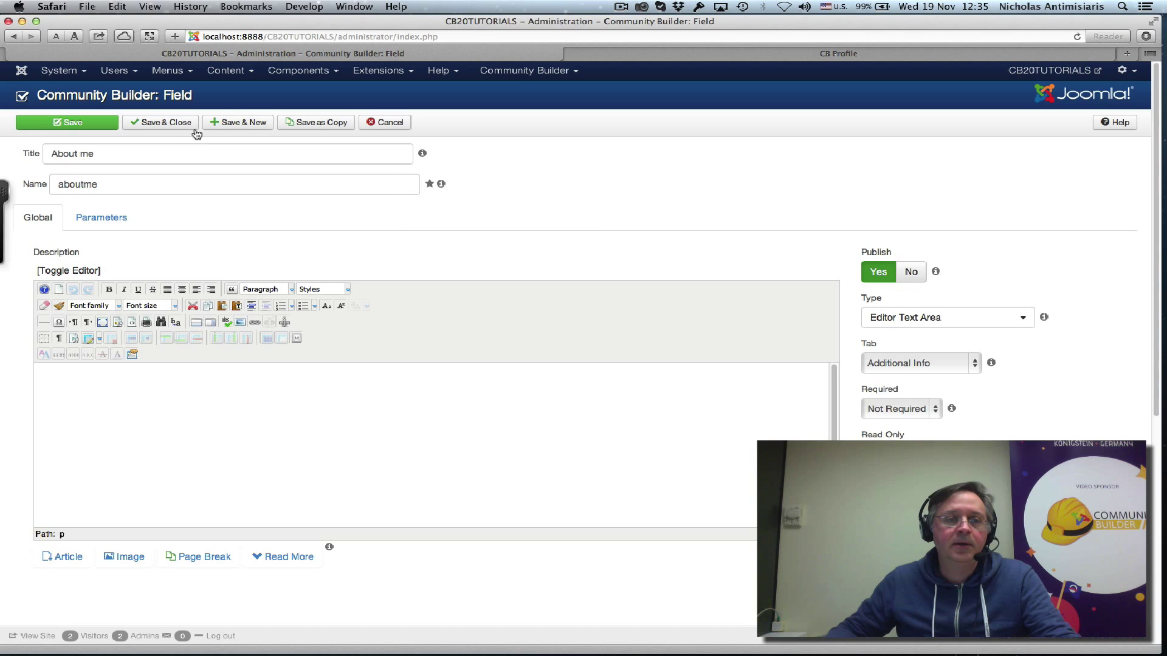
pyautogui.click(179, 123)
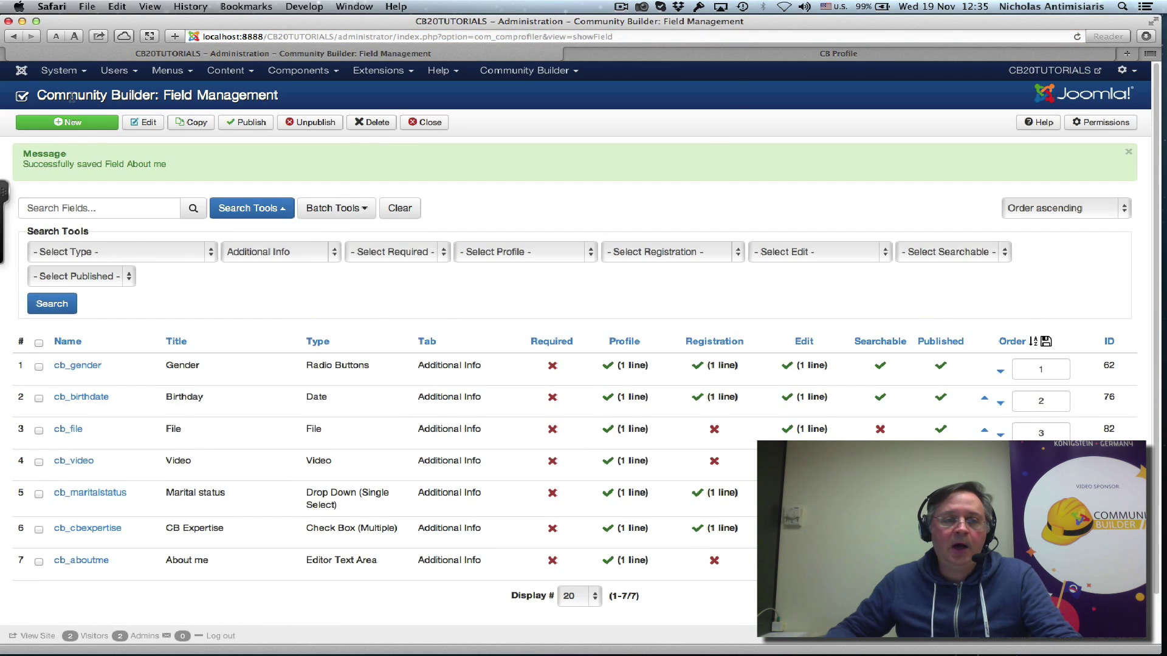
# Step: Look over the installed Components menu, then move to the System menu
pyautogui.click(289, 78)
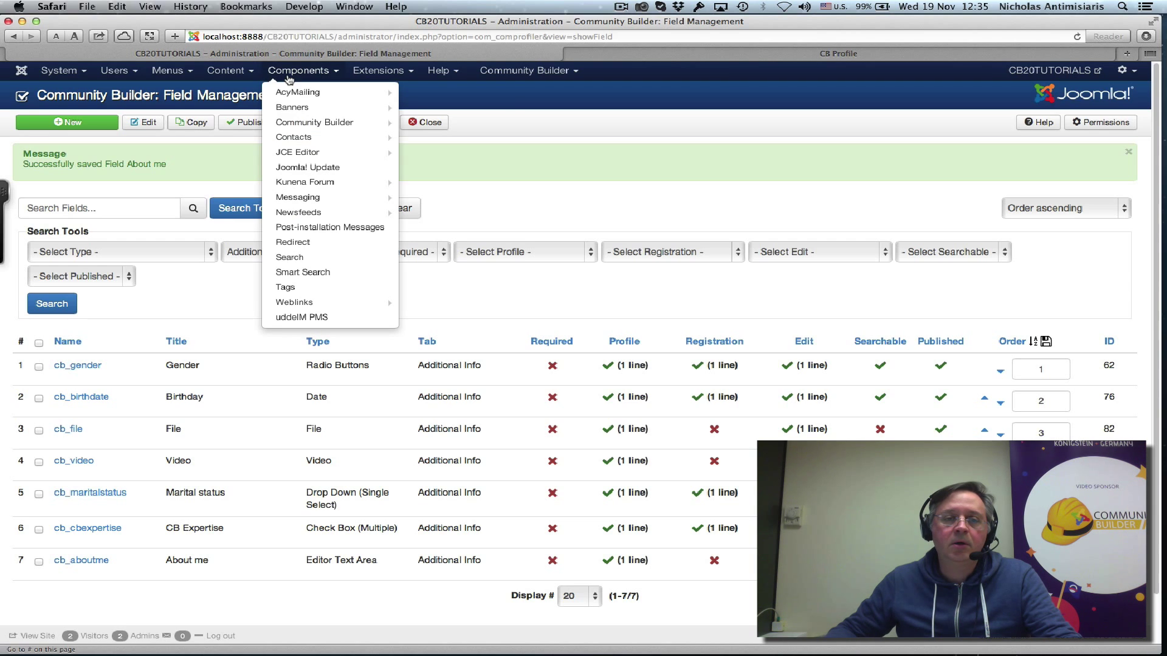
pyautogui.moveTo(307, 151)
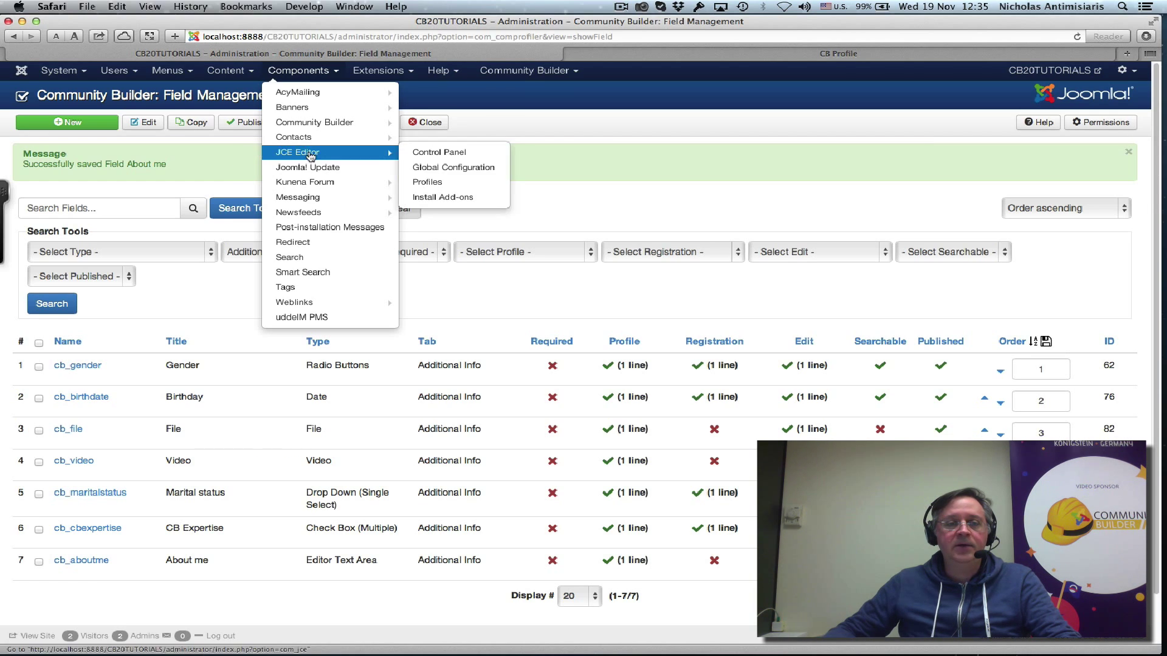
pyautogui.click(588, 135)
pyautogui.click(49, 77)
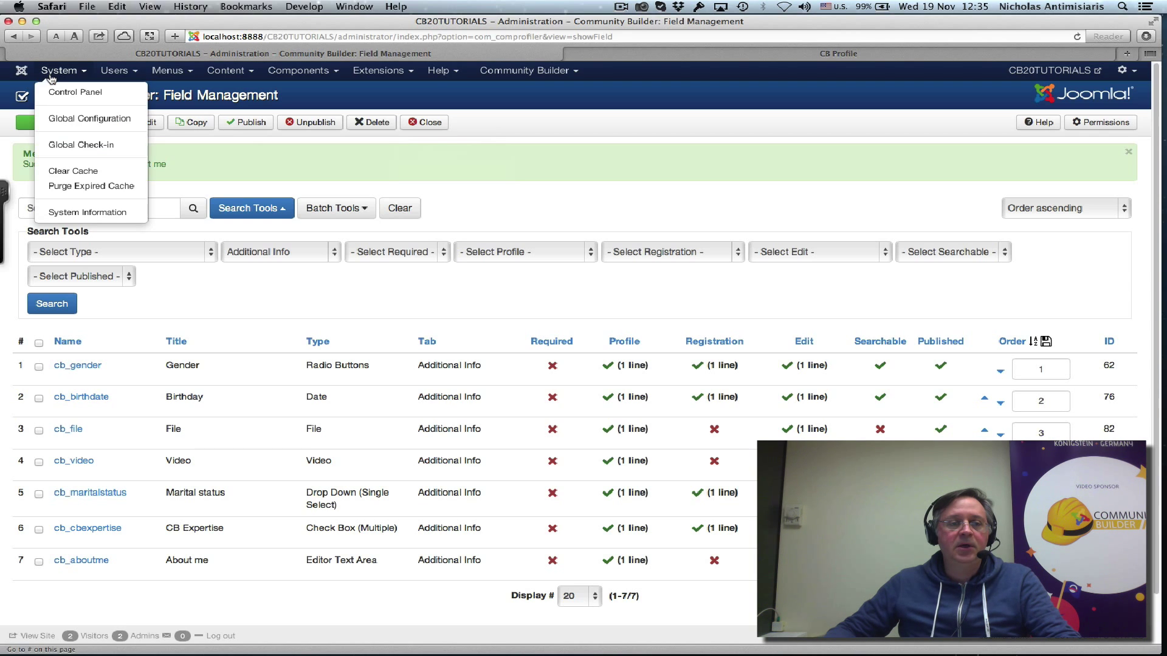
# Step: In Global Configuration, keep Editor - JCE as the default editor, then save and close
pyautogui.click(62, 119)
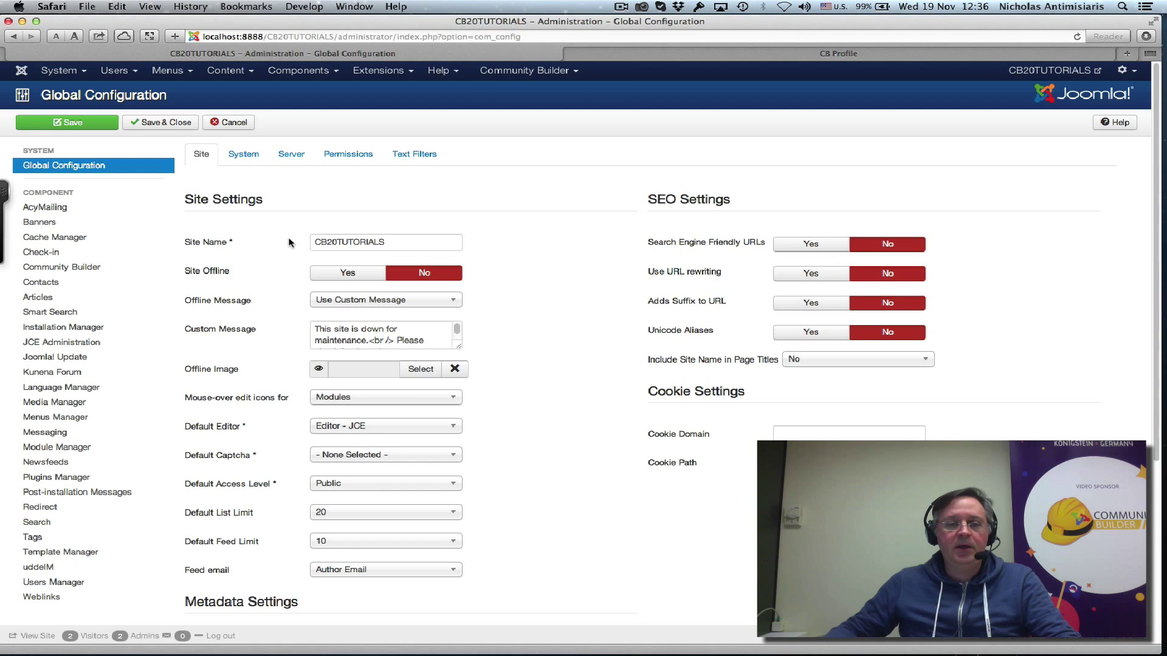
pyautogui.click(376, 432)
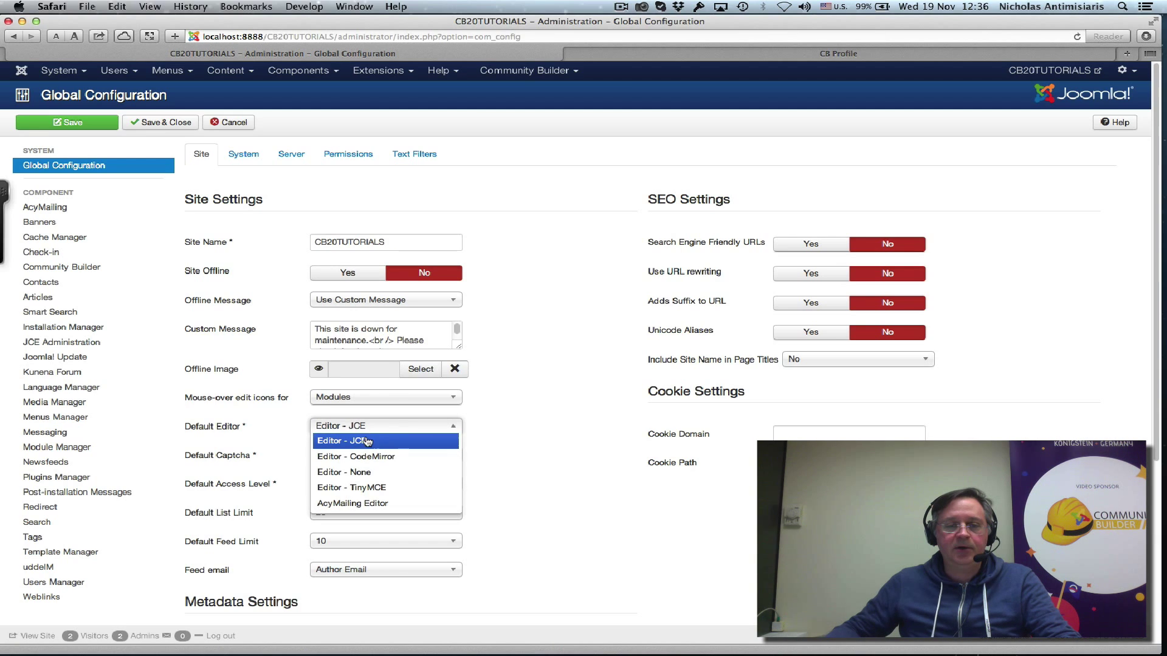
pyautogui.click(365, 443)
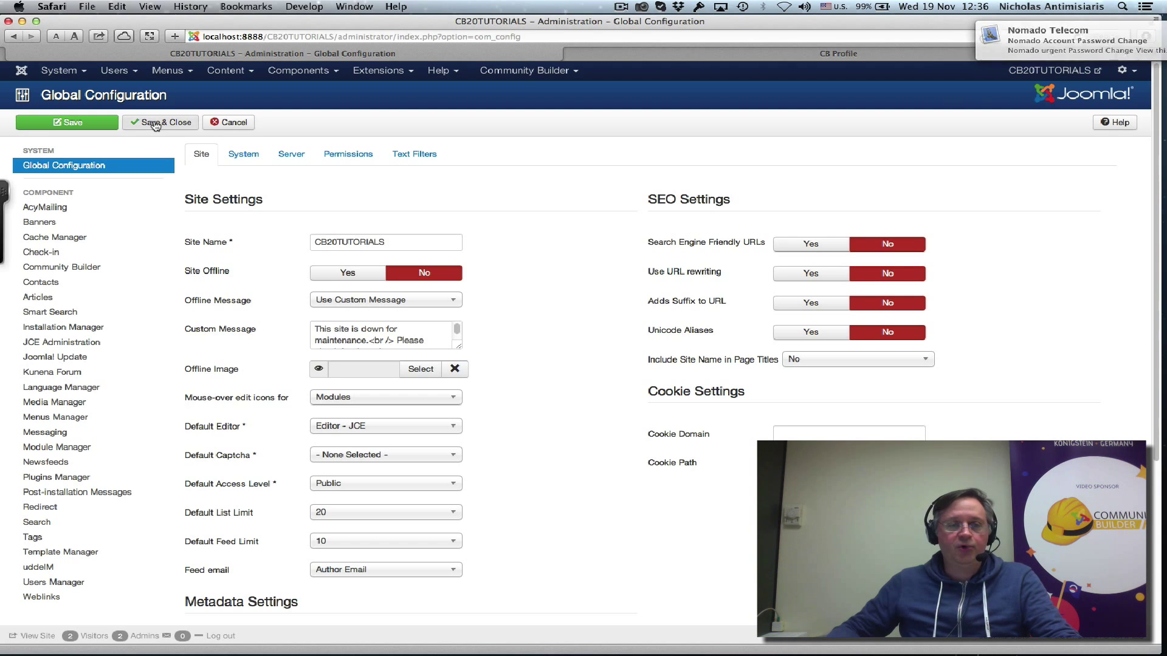
pyautogui.click(155, 124)
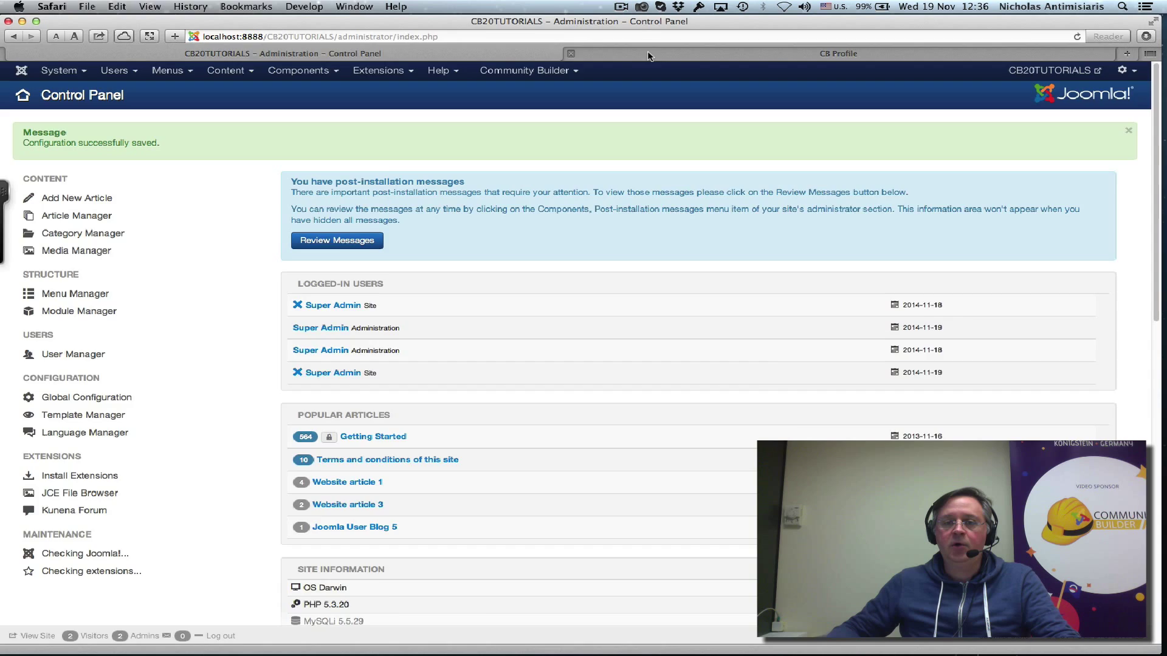
# Step: On the front-end site, open the admin user's Update Your Profile form at the Additional Info tab
pyautogui.click(784, 56)
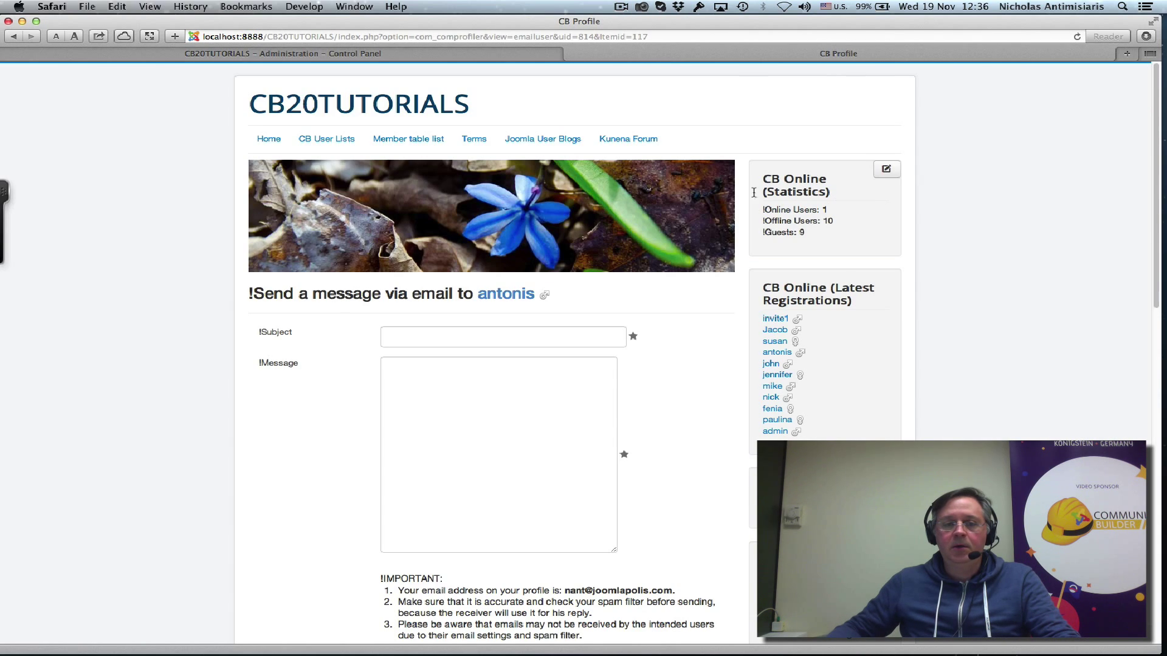
pyautogui.click(268, 138)
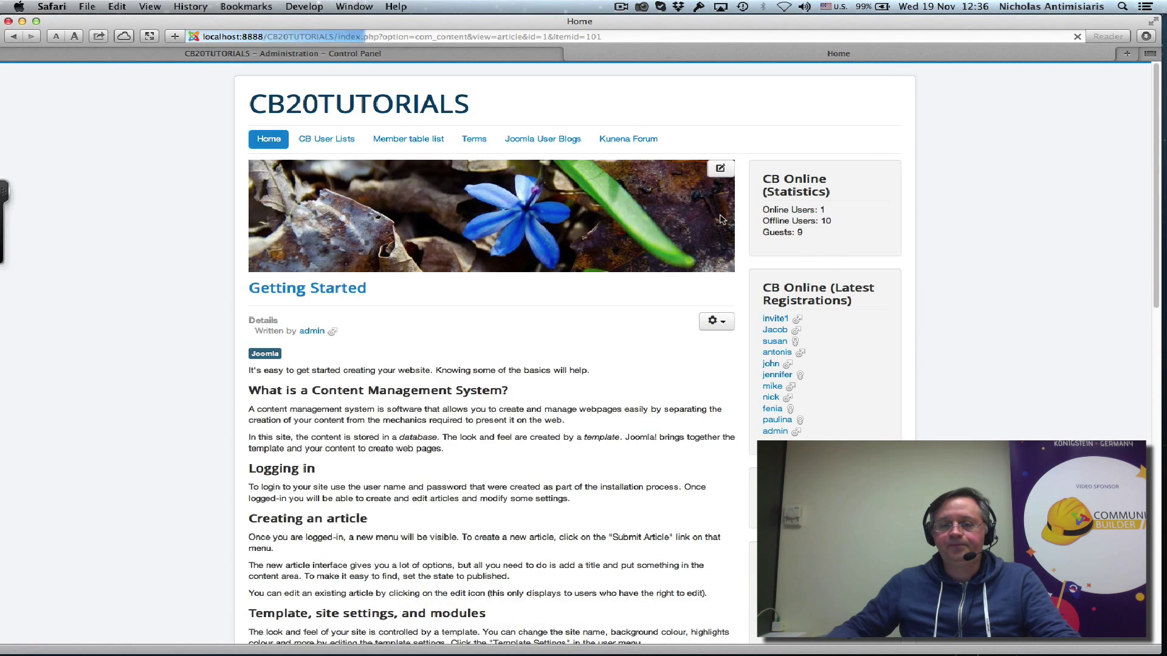
pyautogui.scroll(-10, 790, 171)
pyautogui.click(817, 129)
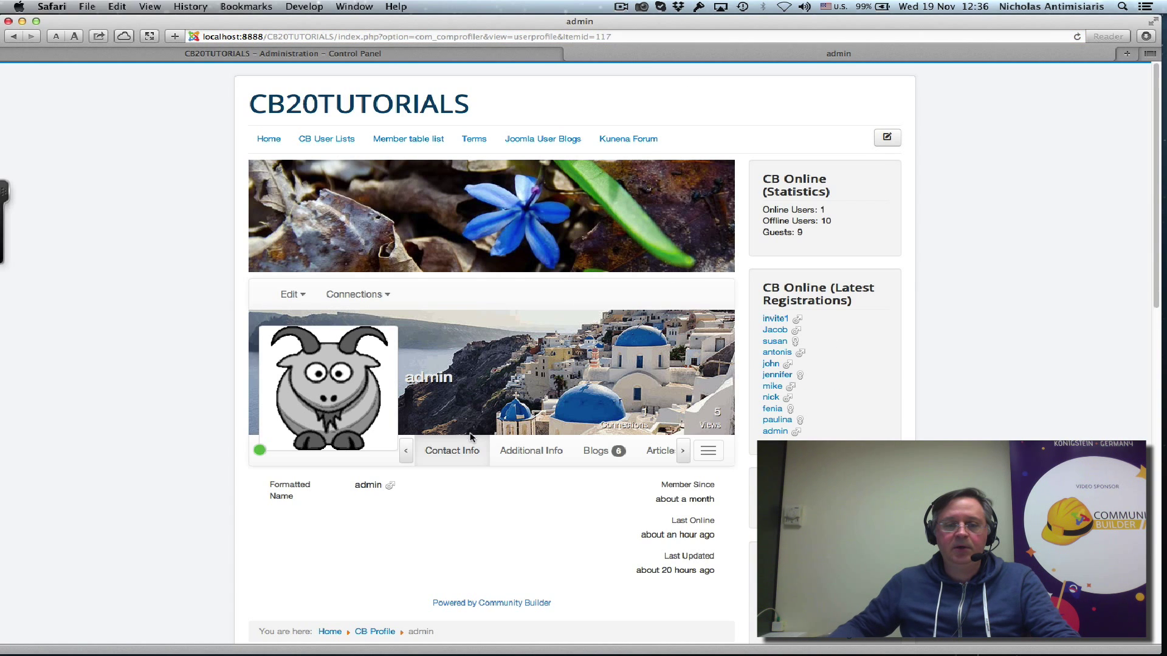
pyautogui.moveTo(294, 295)
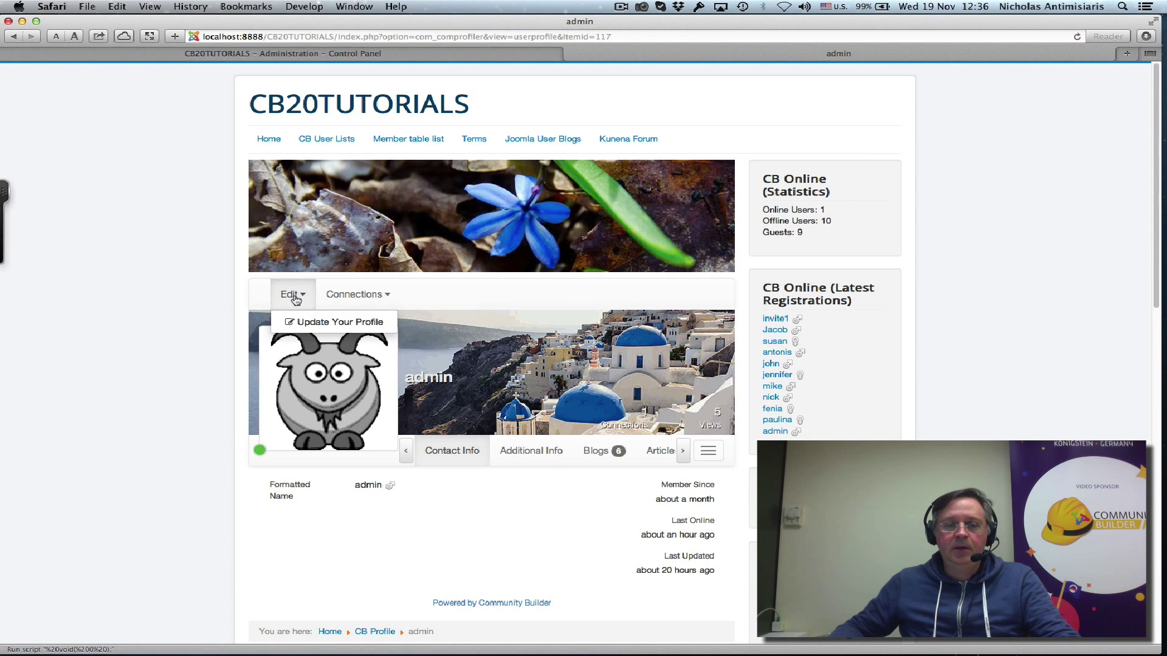
pyautogui.click(302, 323)
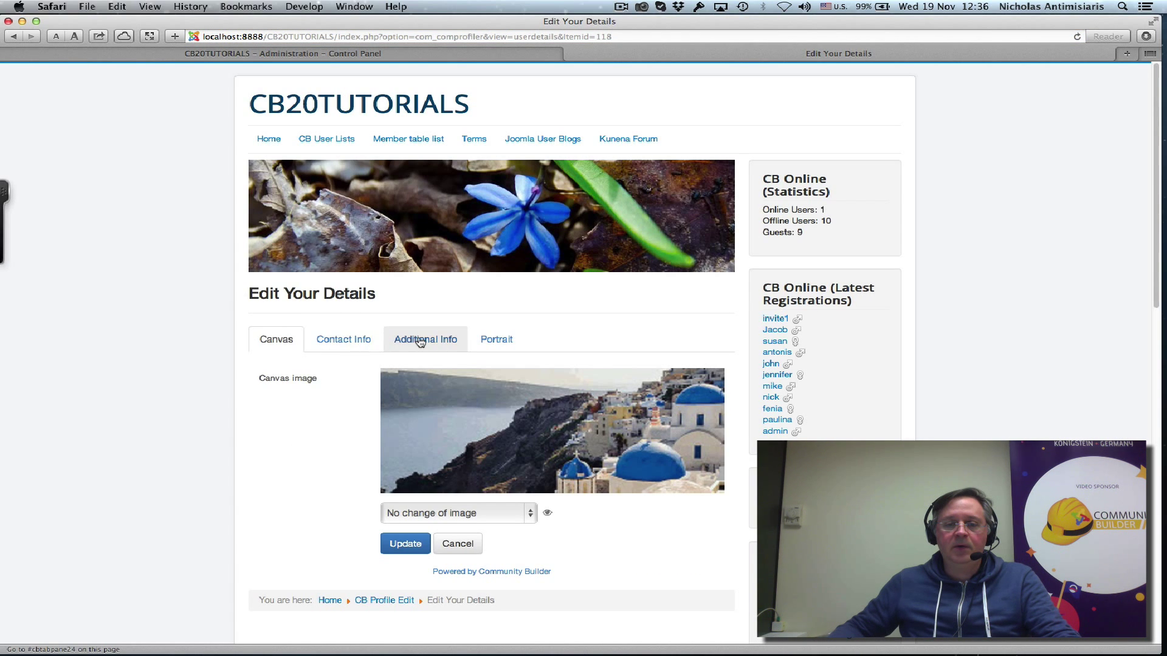
pyautogui.click(420, 342)
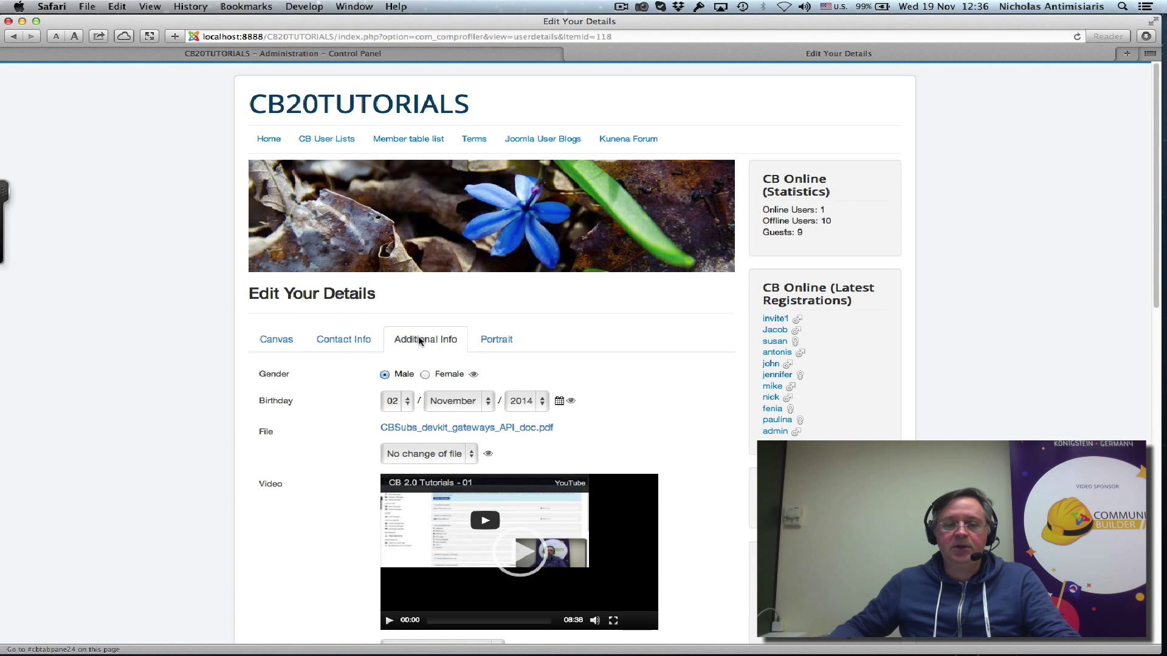
pyautogui.scroll(-5, 185, 377)
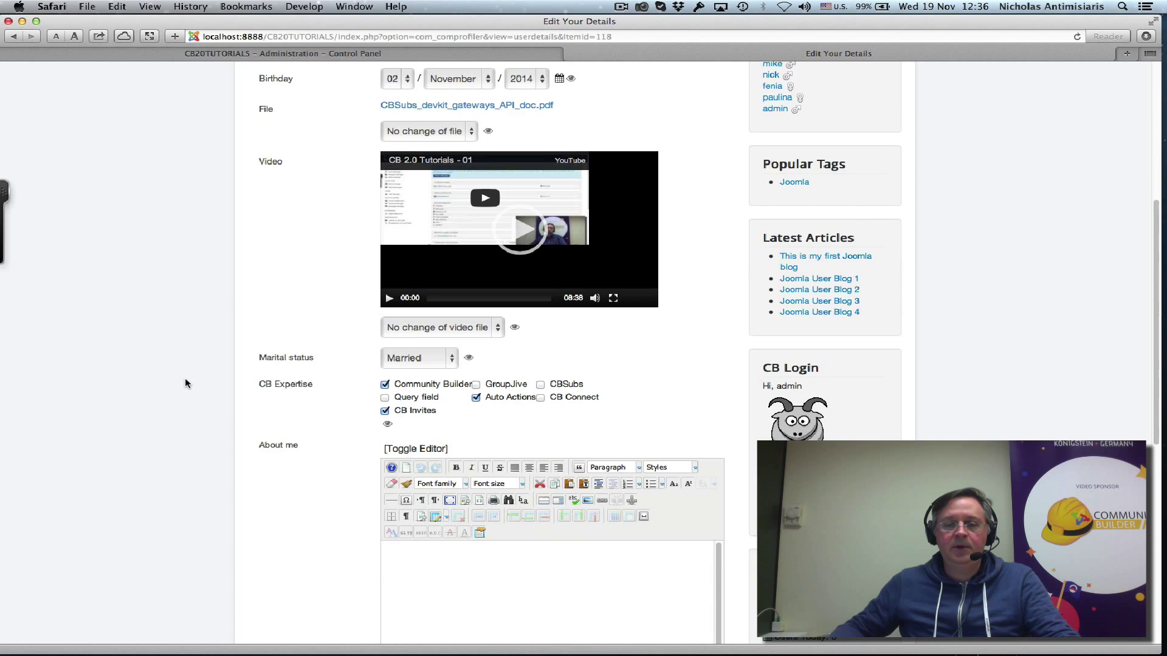
pyautogui.scroll(-4, 187, 382)
pyautogui.scroll(-1, 185, 383)
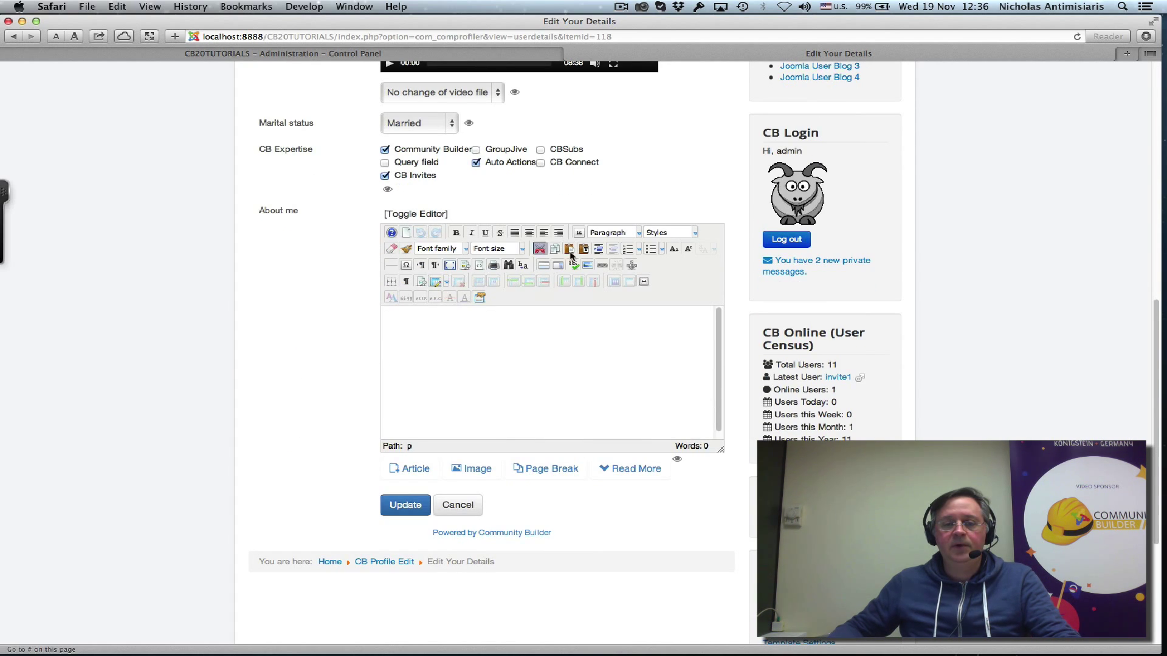
# Step: Type a two-sentence introduction about being on the Community Builder team at Joomlapolis.com into About me
pyautogui.click(520, 351)
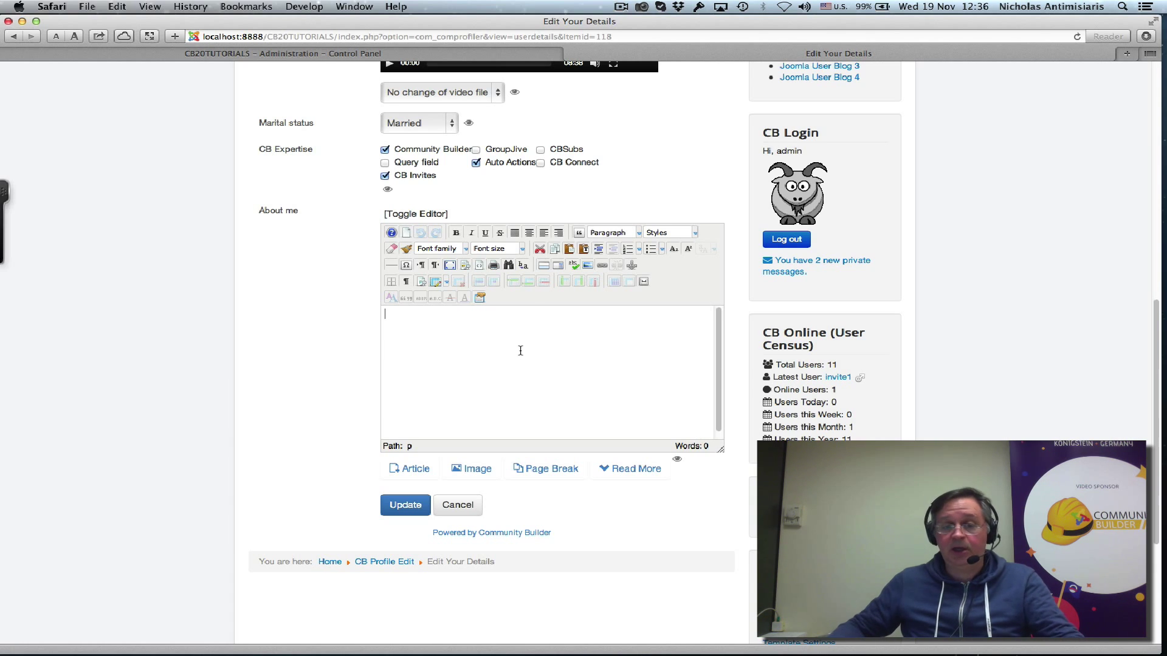
pyautogui.write('Hello ')
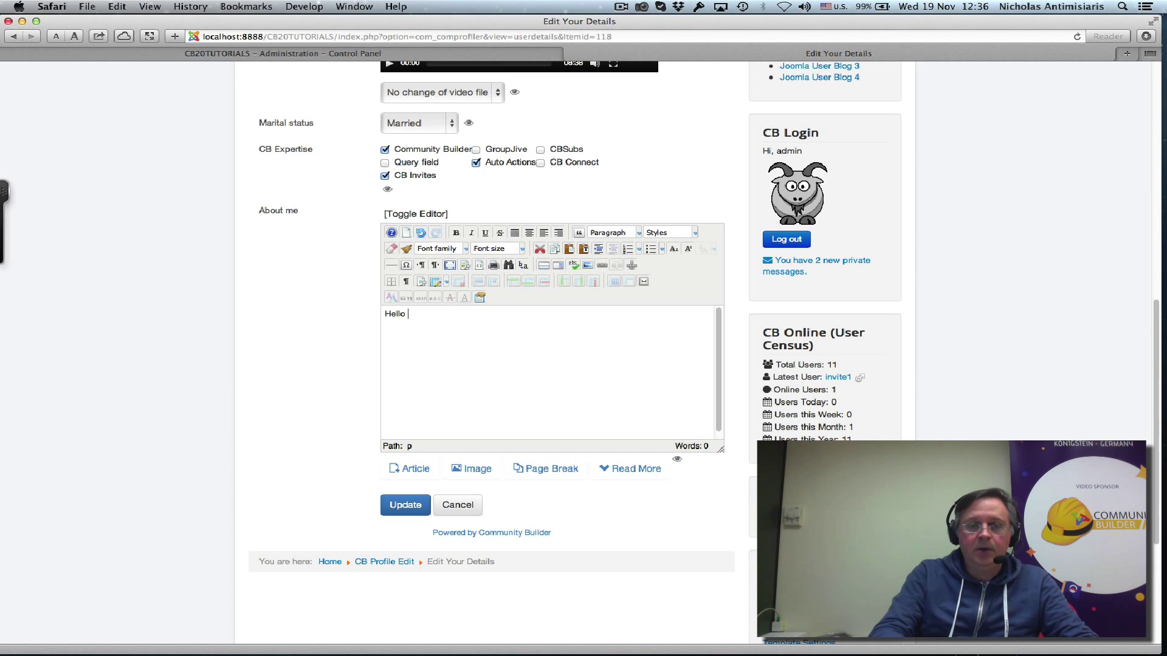
pyautogui.write('this is m')
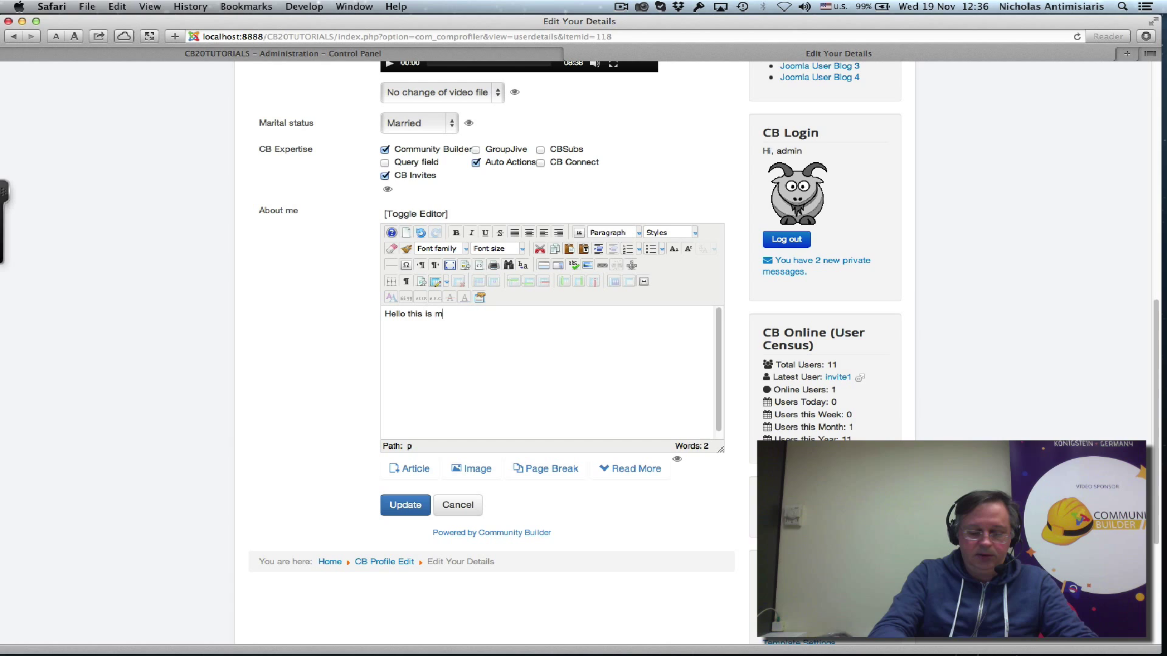
pyautogui.write('y profile')
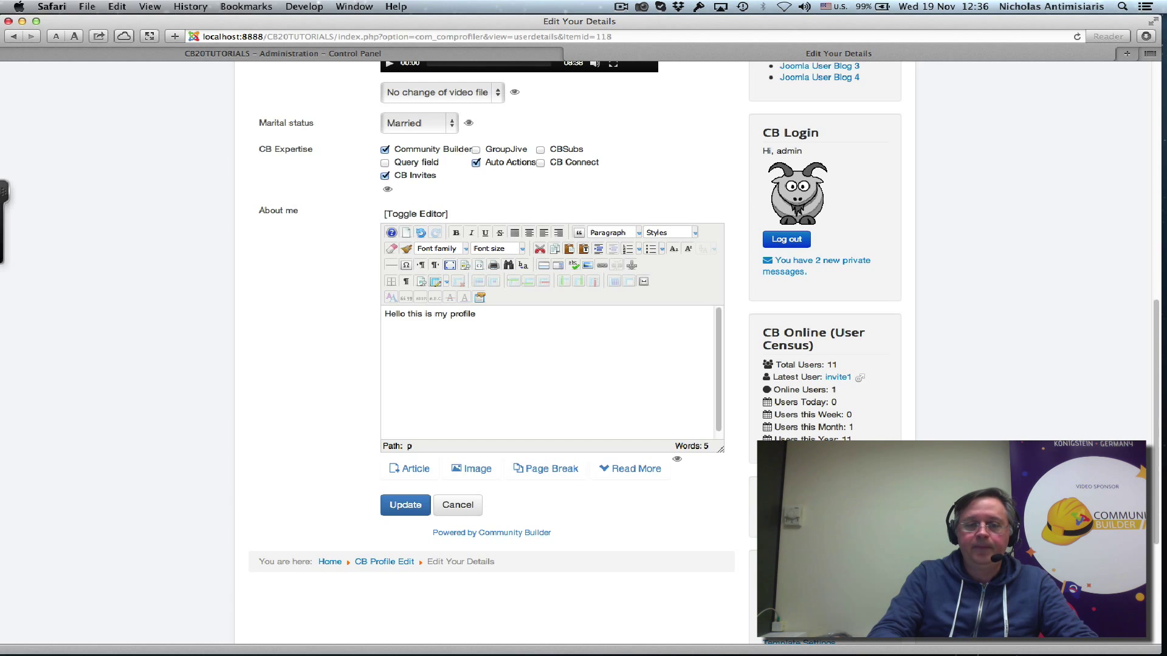
pyautogui.write('. My name is Nick and')
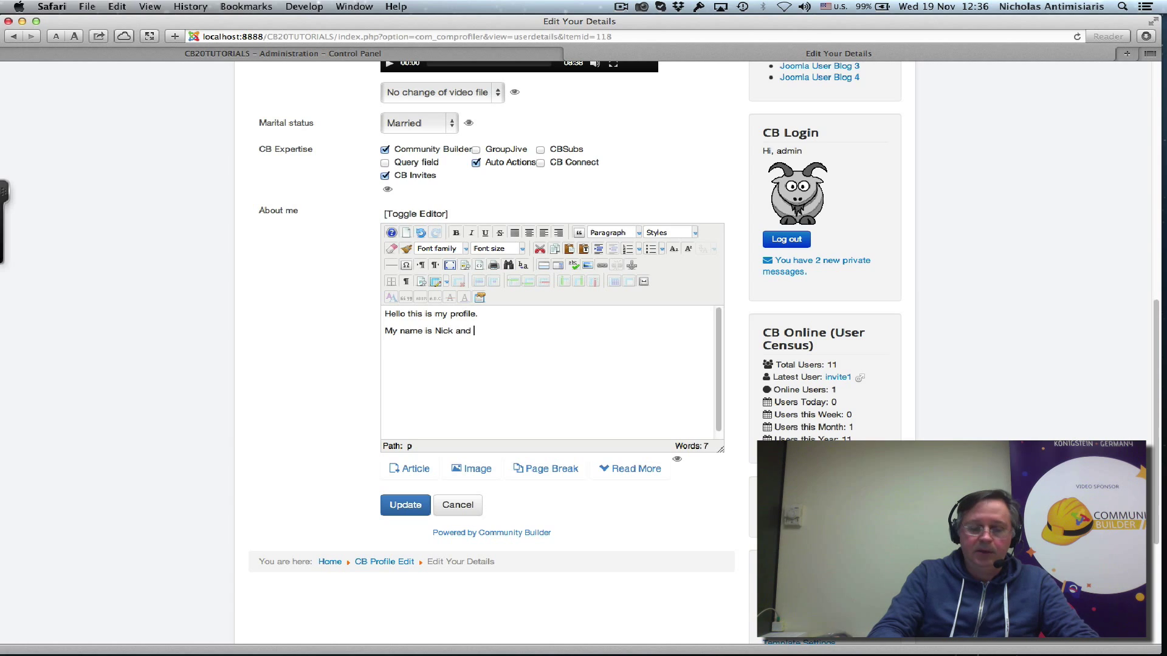
pyautogui.write(' I am a memb')
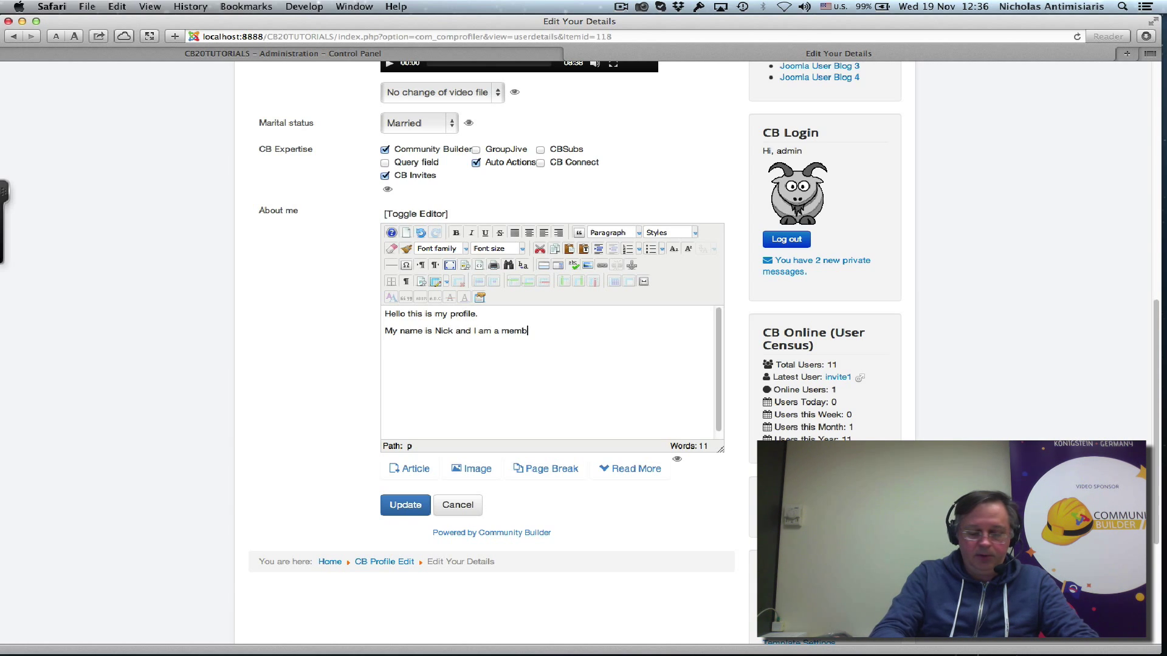
pyautogui.write('er of the Co')
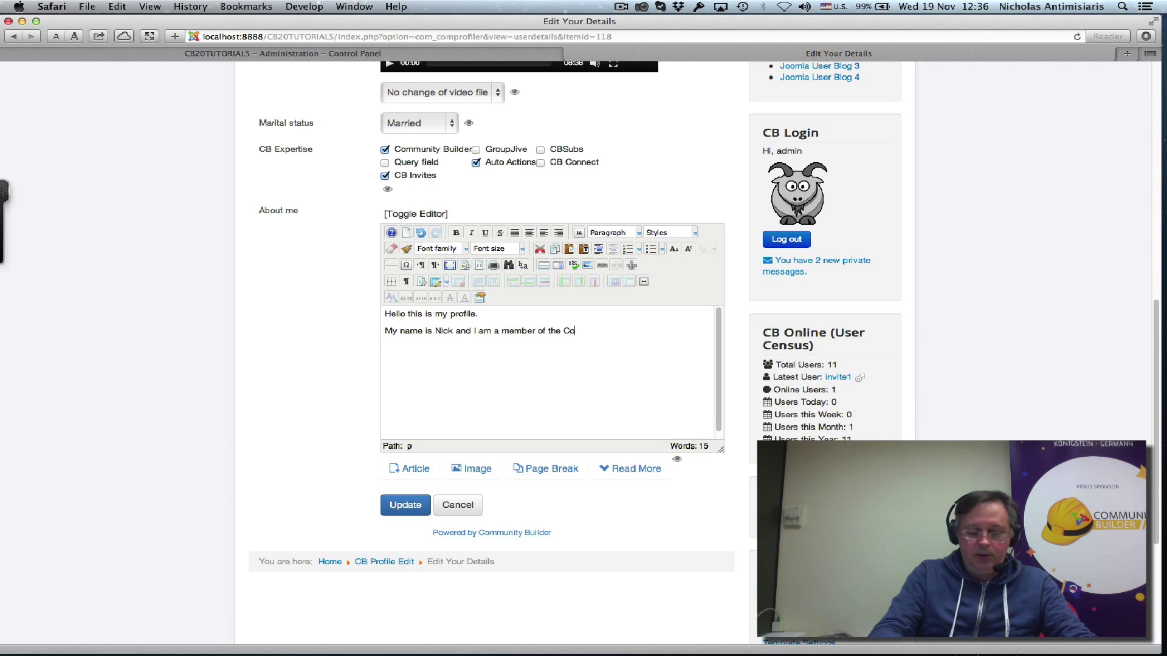
pyautogui.write('mmunity Builder team')
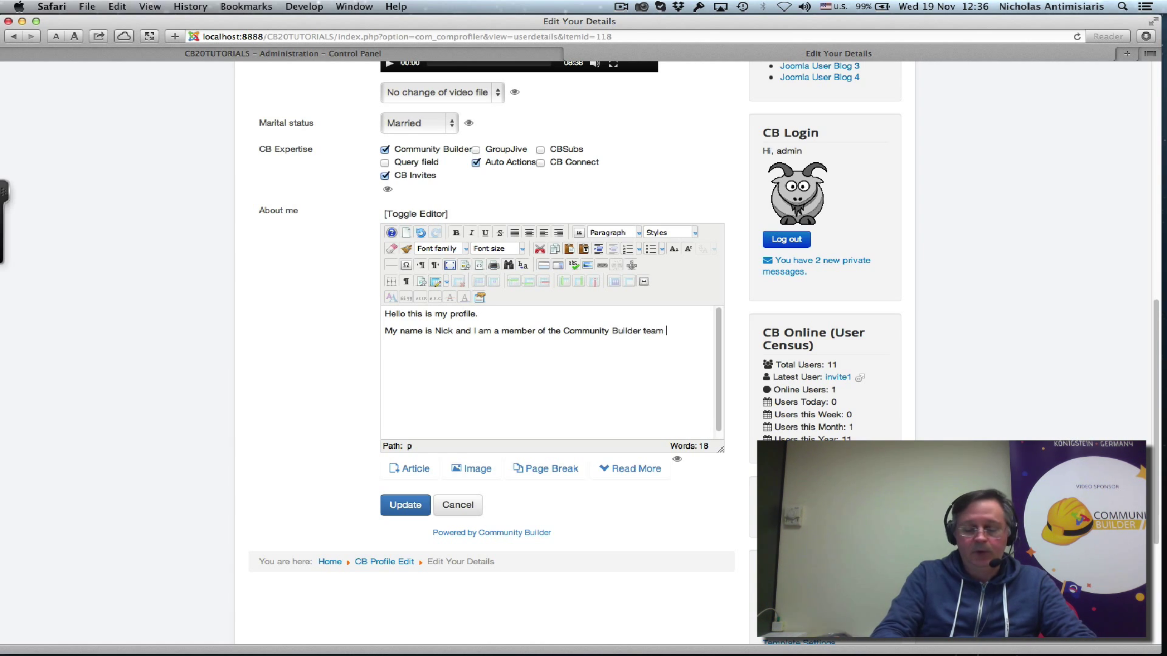
pyautogui.write(' on Joomlapolis.com.')
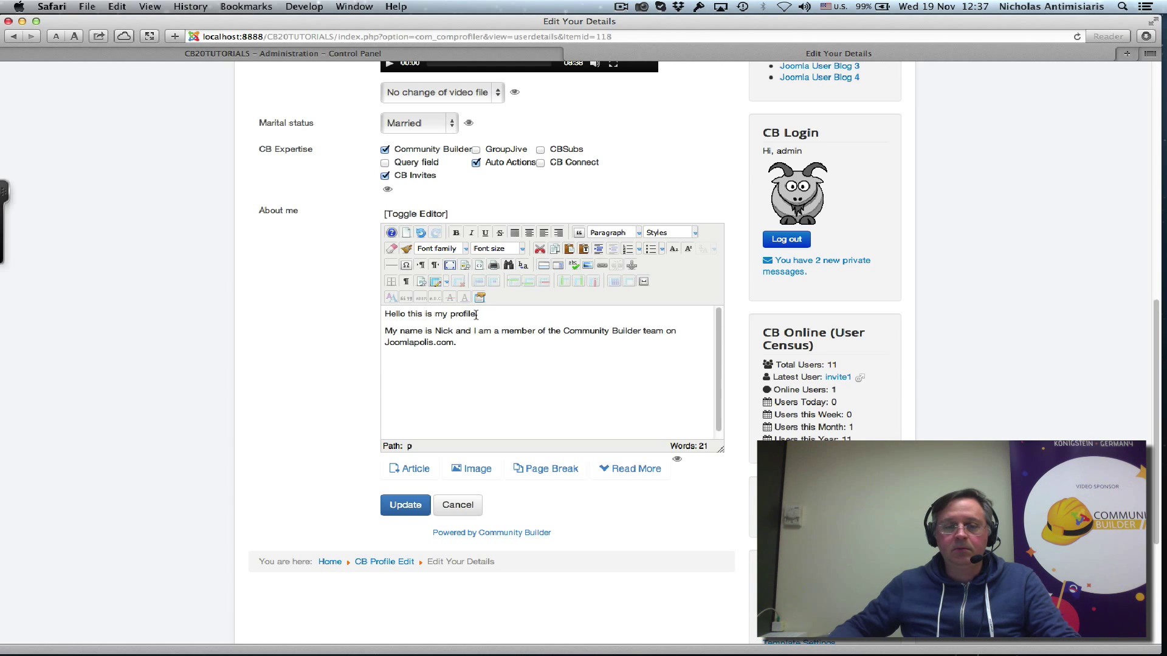
pyautogui.doubleClick(438, 330)
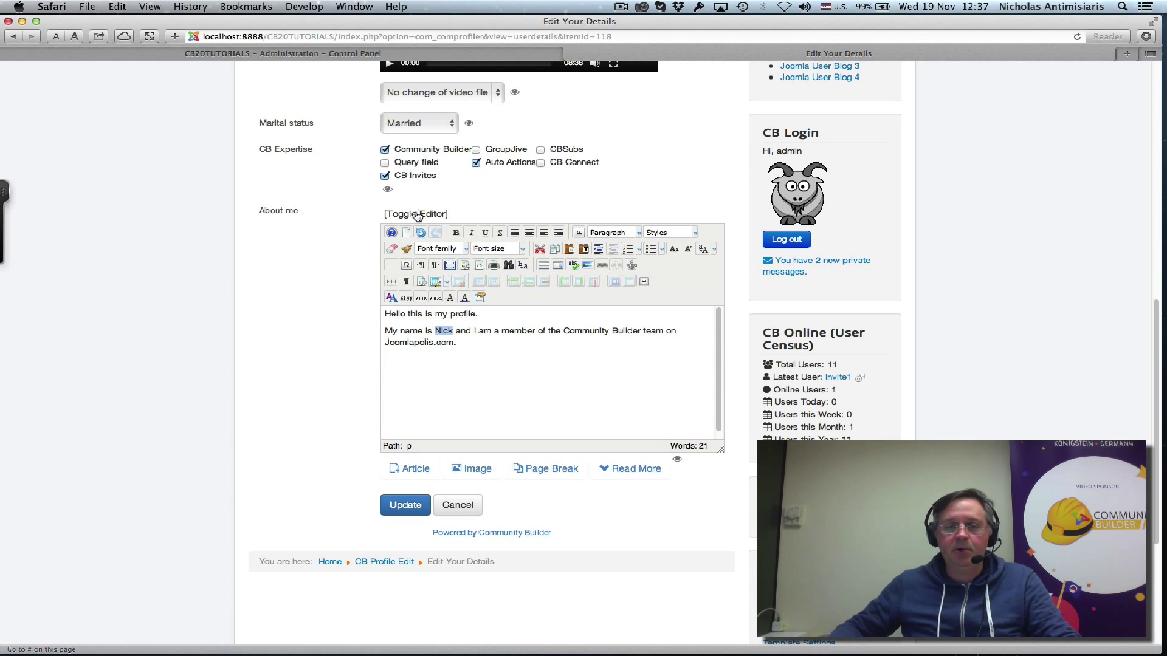
pyautogui.click(452, 233)
pyautogui.moveTo(566, 333); pyautogui.dragTo(642, 332)
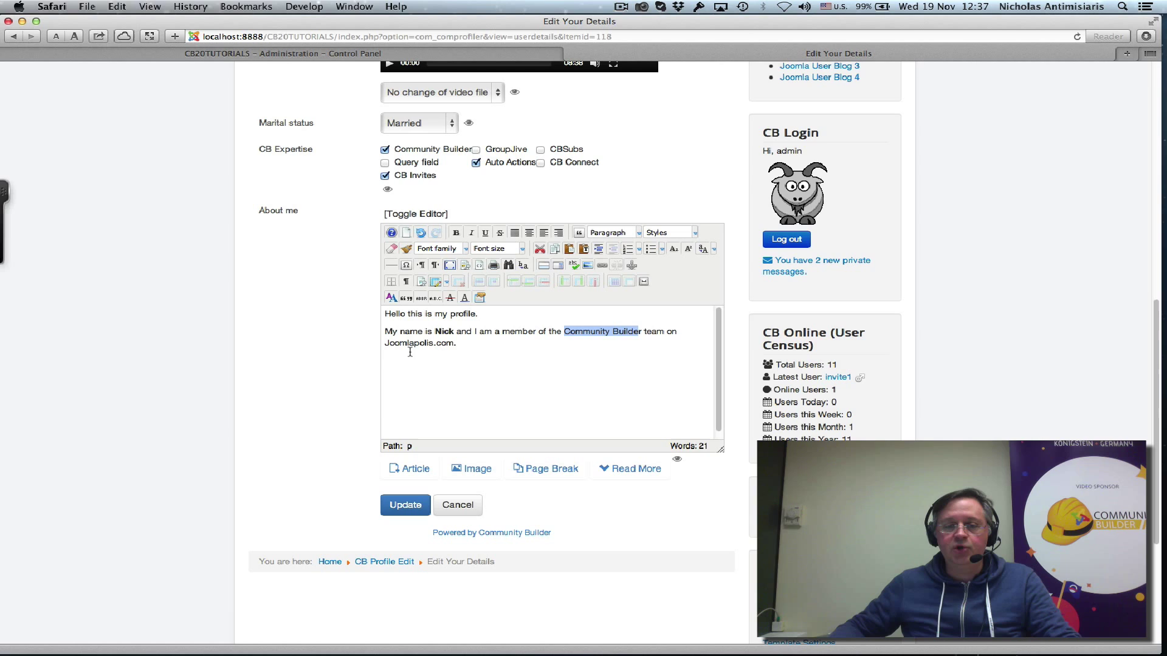
pyautogui.moveTo(386, 345); pyautogui.dragTo(455, 343)
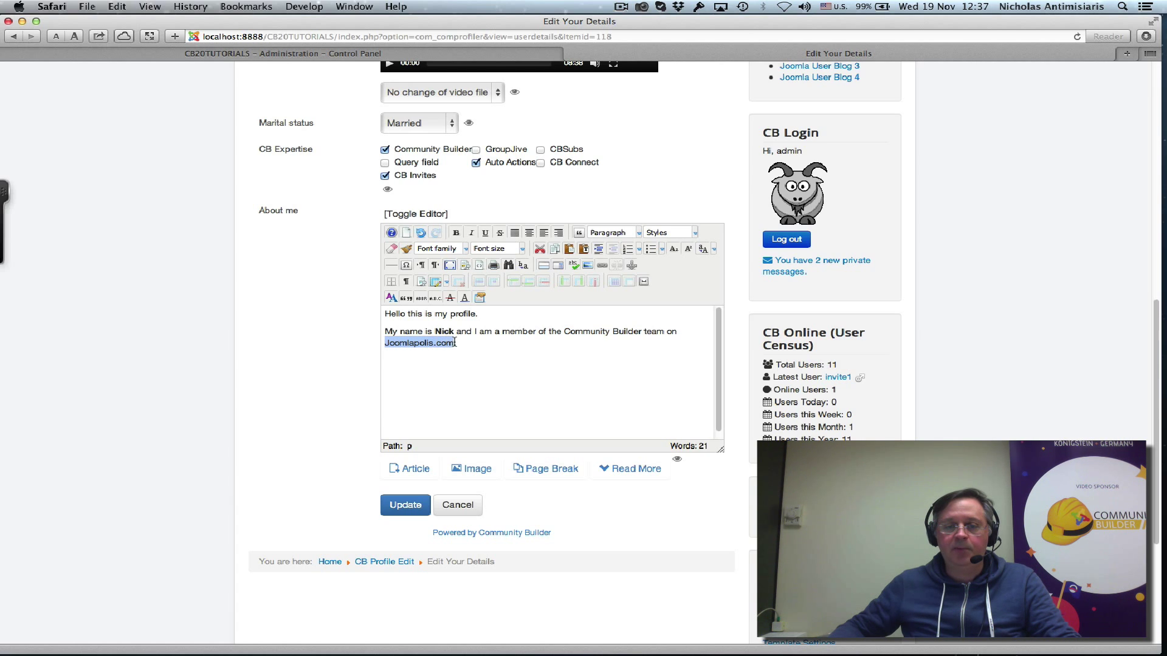
pyautogui.click(602, 266)
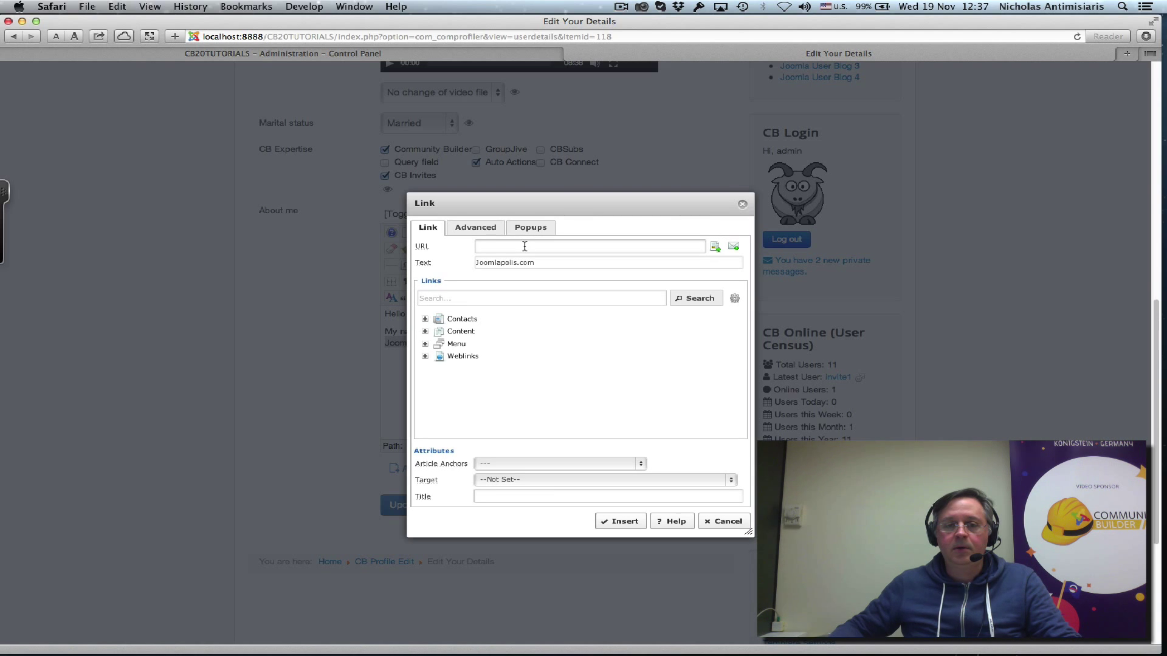
pyautogui.click(525, 246)
pyautogui.write('http')
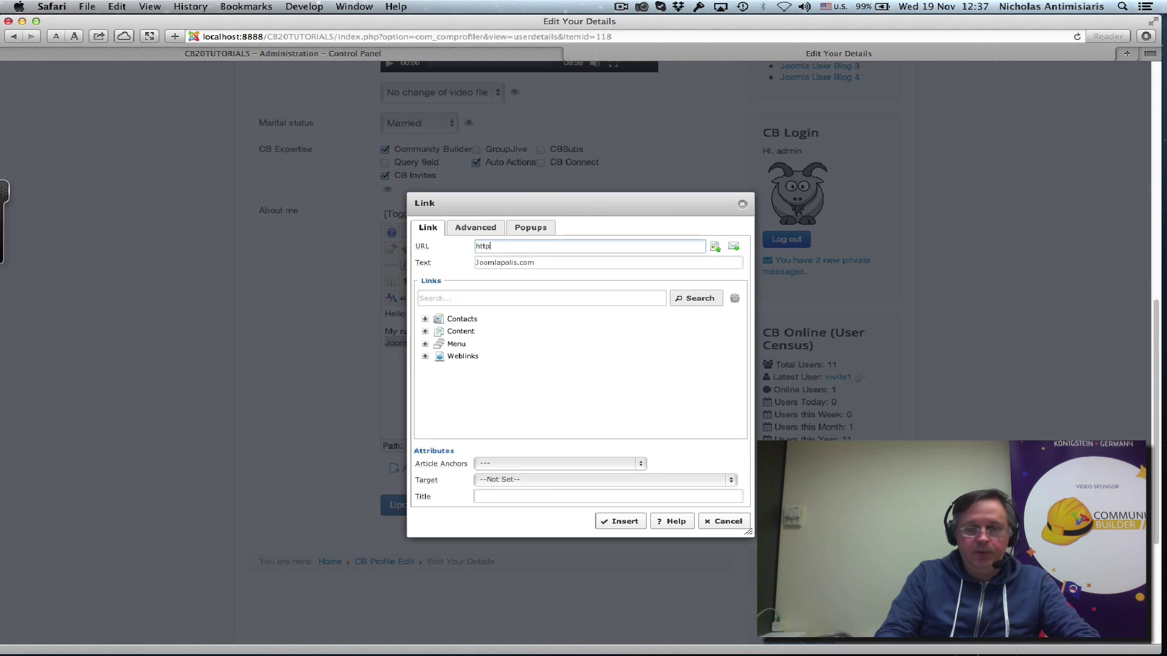
pyautogui.write('://ww')
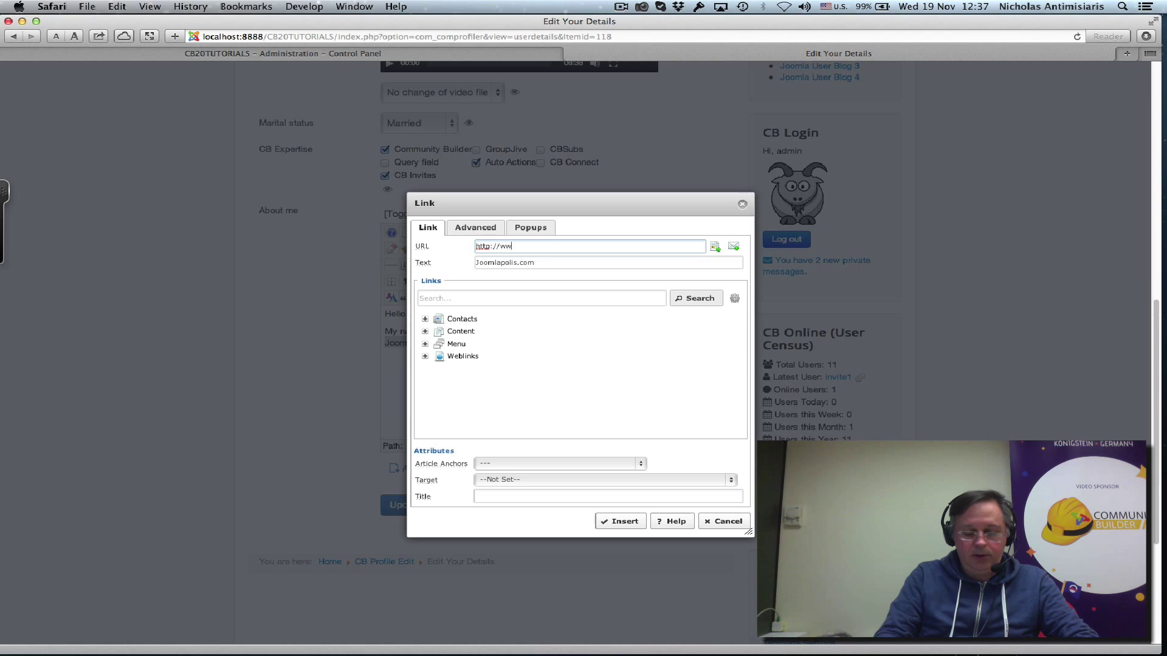
pyautogui.write('w.joomlapoli')
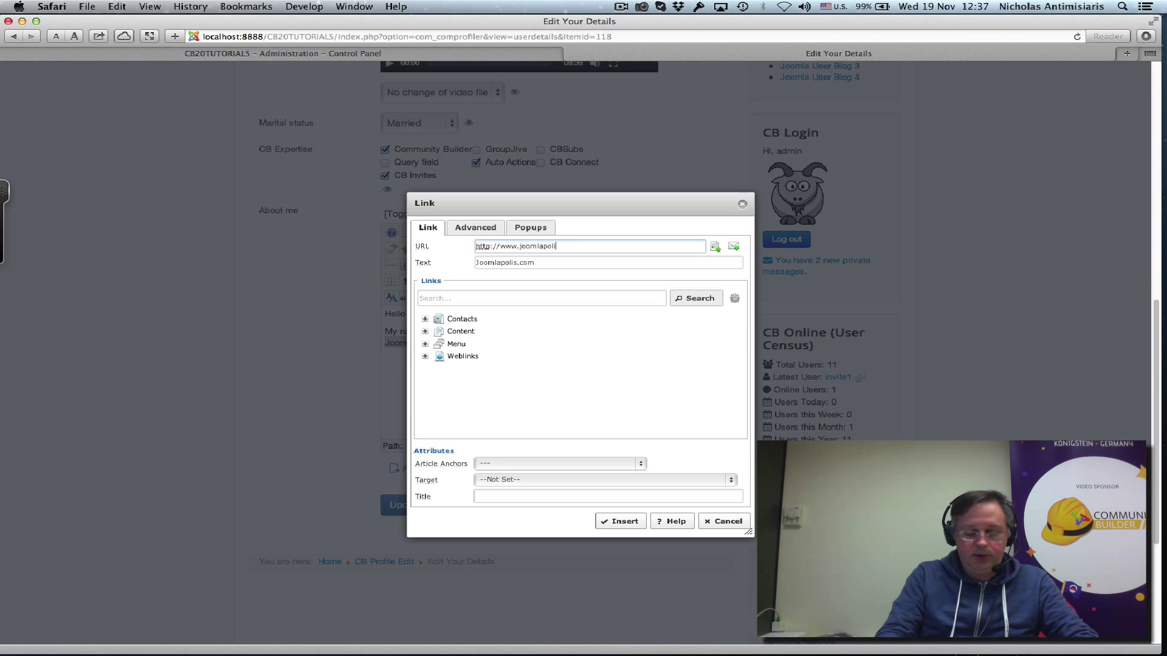
pyautogui.write('s.com')
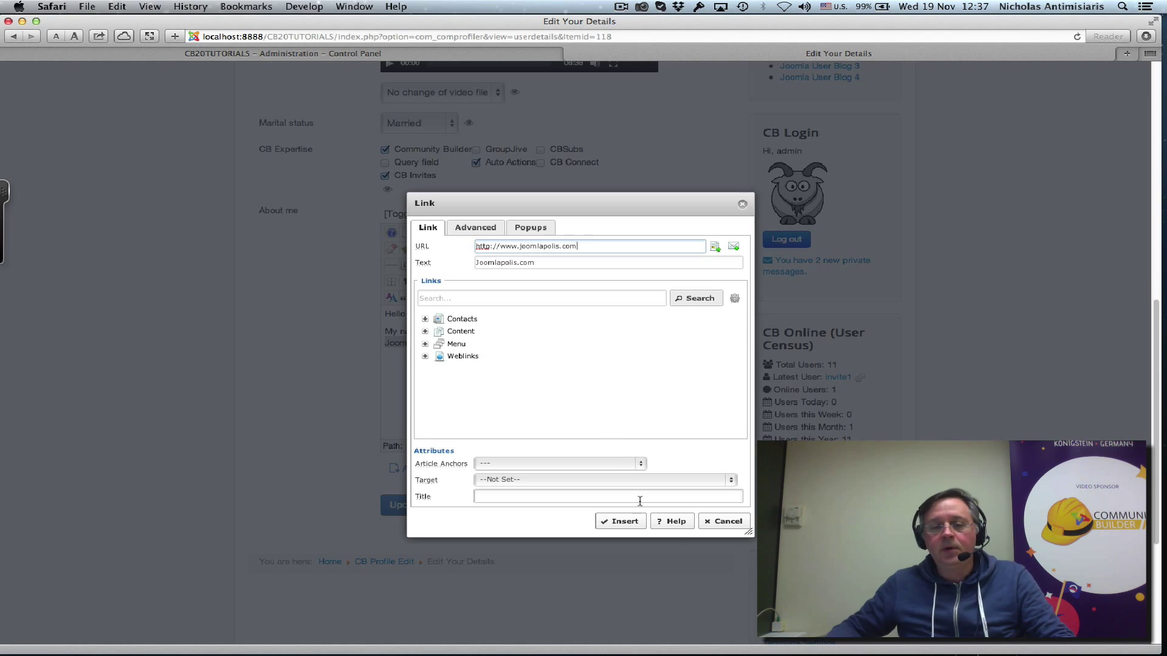
pyautogui.click(624, 521)
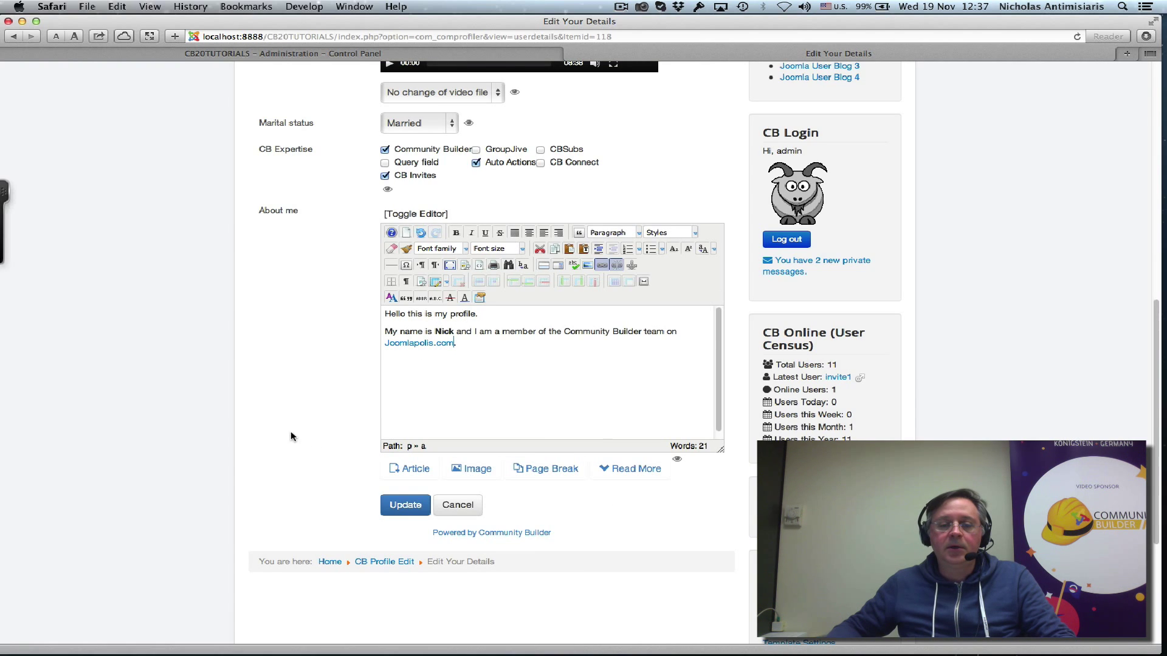
# Step: Update the profile and check the formatted About me text on the Additional Info tab
pyautogui.click(404, 504)
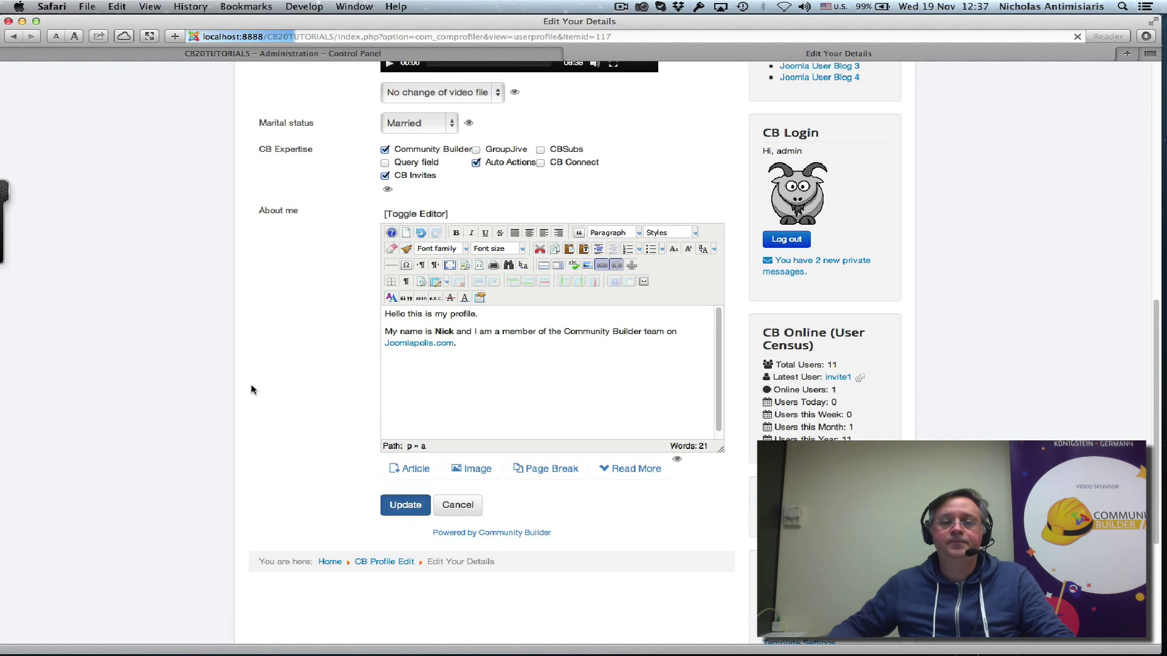
pyautogui.scroll(-5, 378, 344)
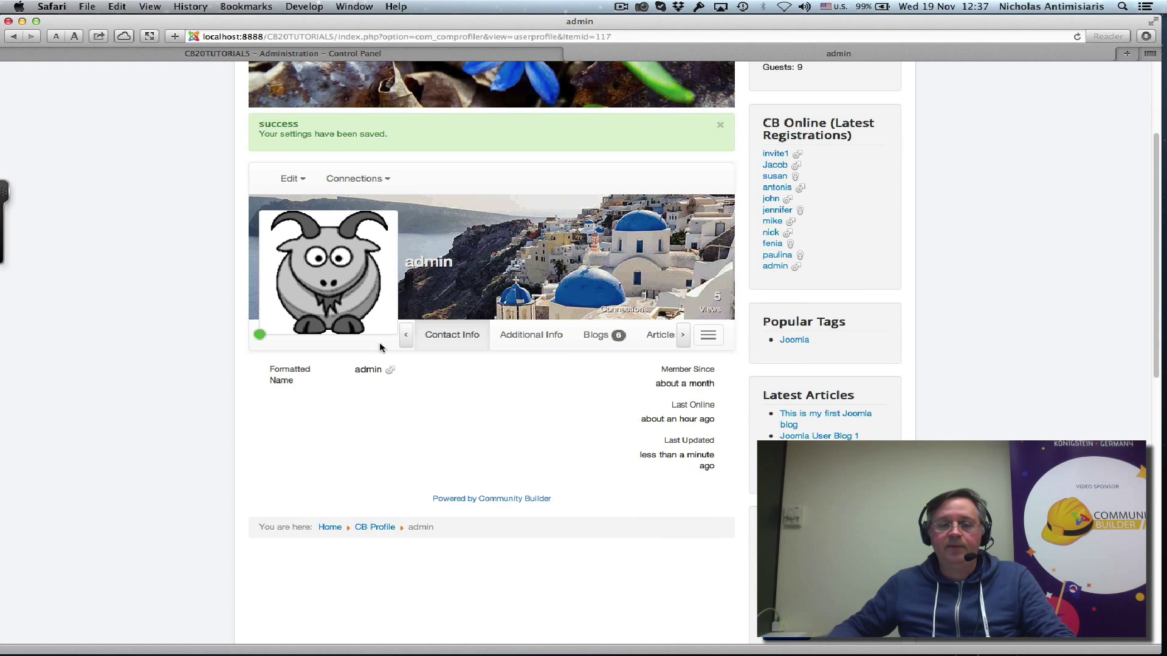
pyautogui.click(516, 336)
pyautogui.scroll(-8, 245, 395)
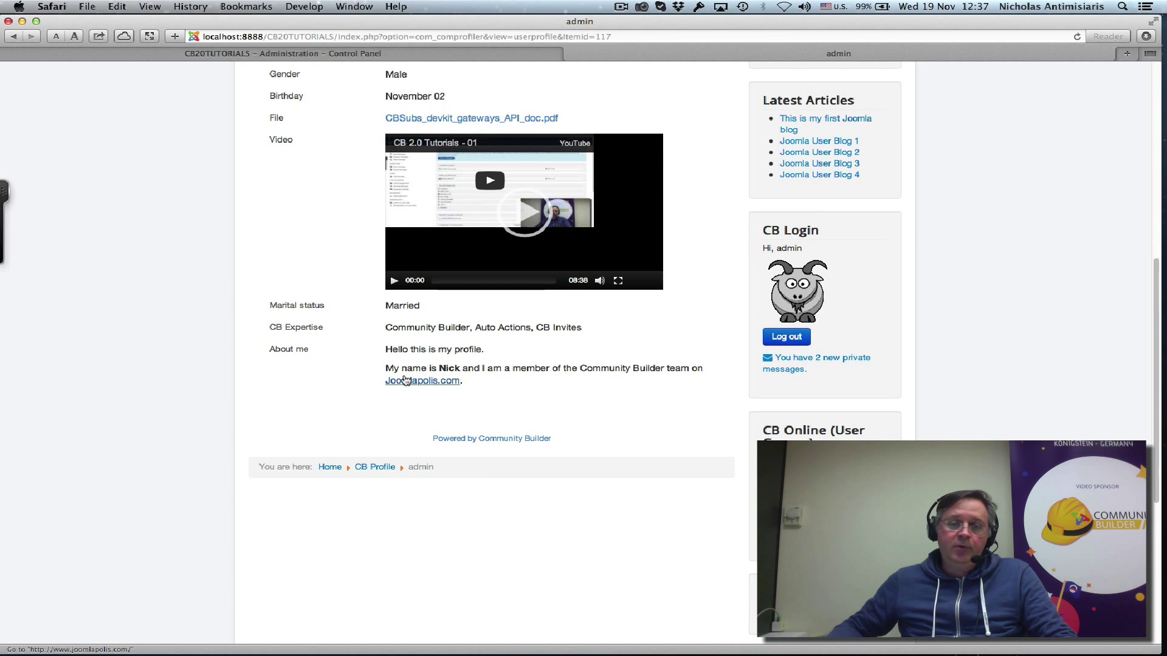
pyautogui.scroll(2, 328, 162)
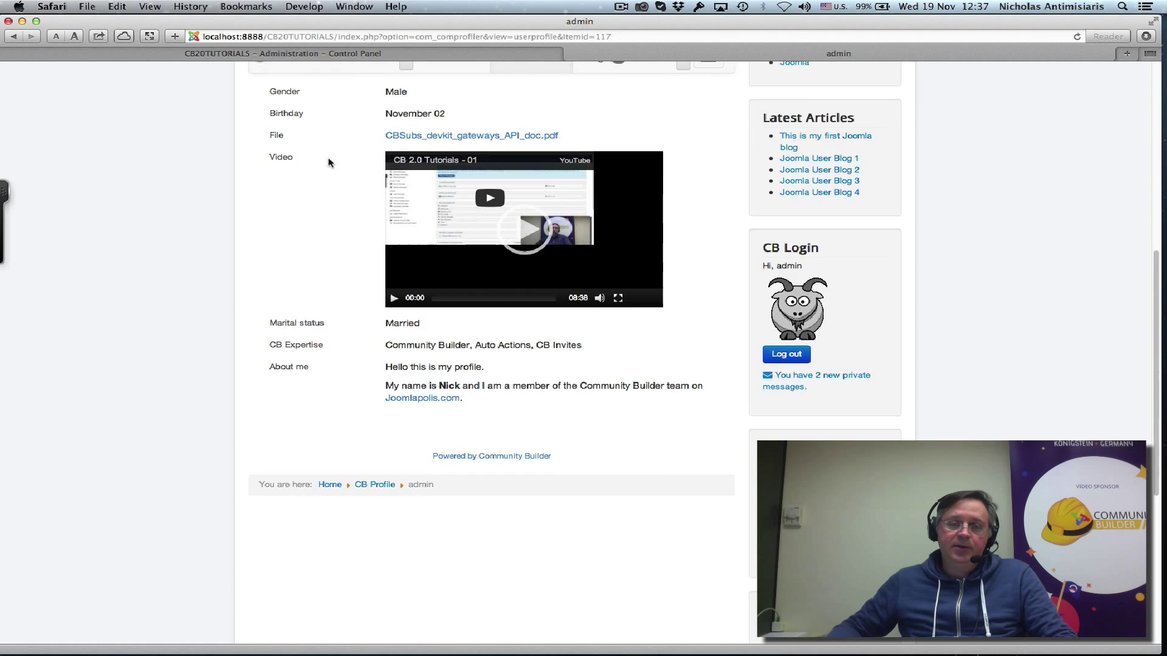
pyautogui.scroll(6, 369, 301)
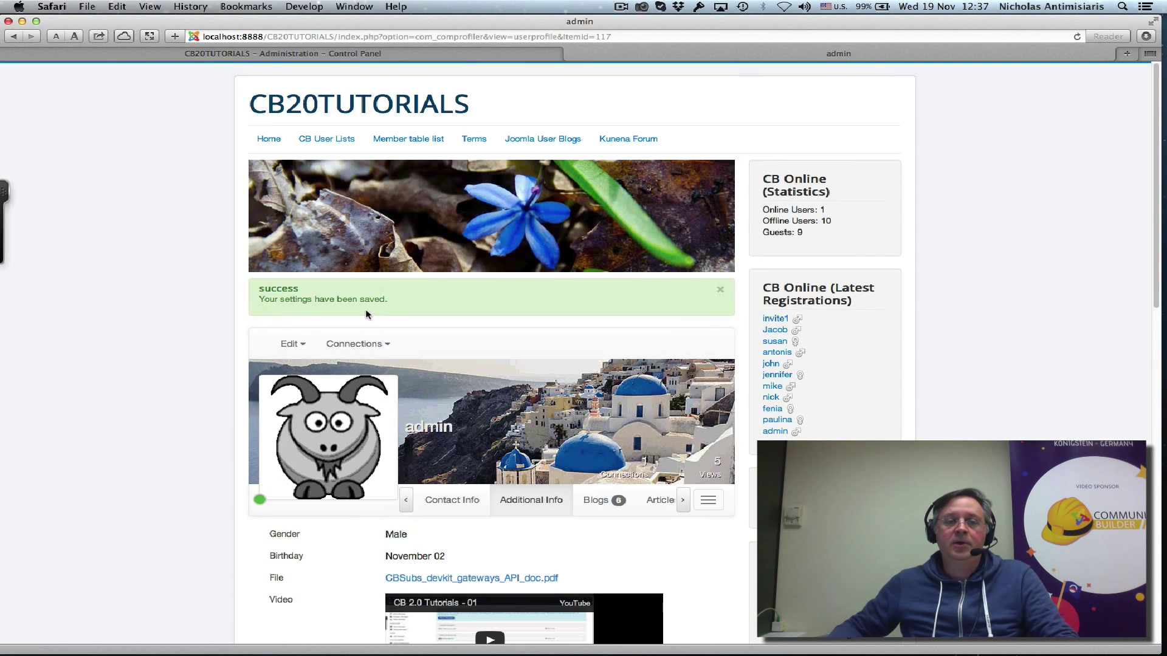
# Step: In Field Management, place cb_aboutme first among Additional Info fields and save the ordering
pyautogui.click(243, 55)
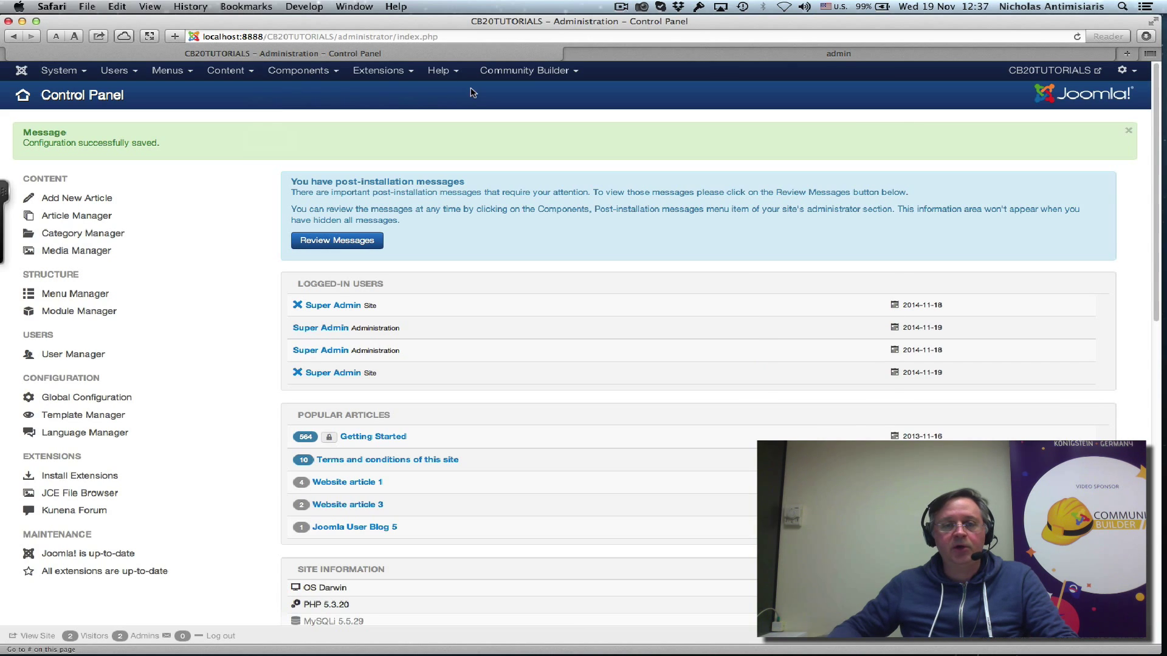
pyautogui.click(509, 72)
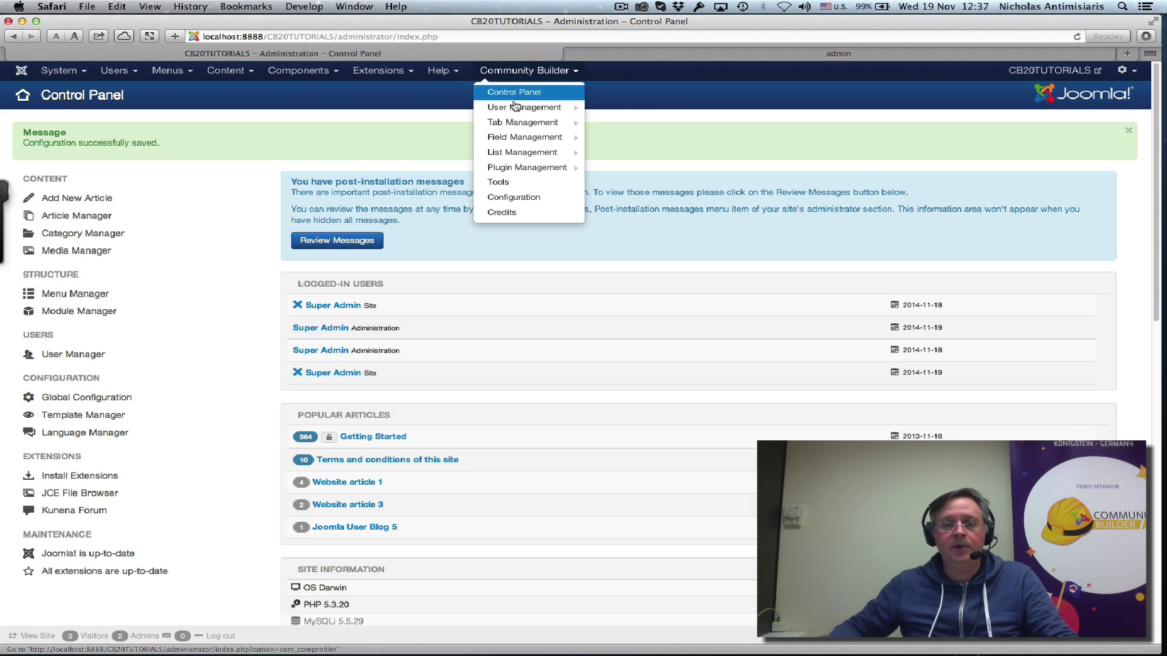
pyautogui.moveTo(515, 137)
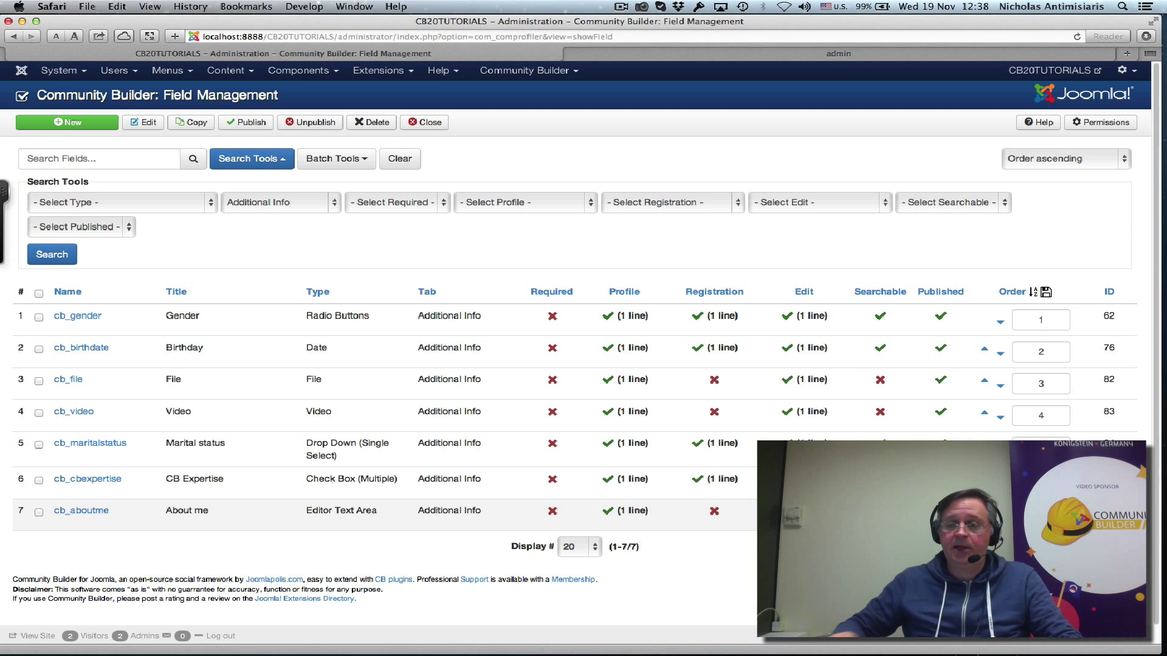
pyautogui.click(1046, 293)
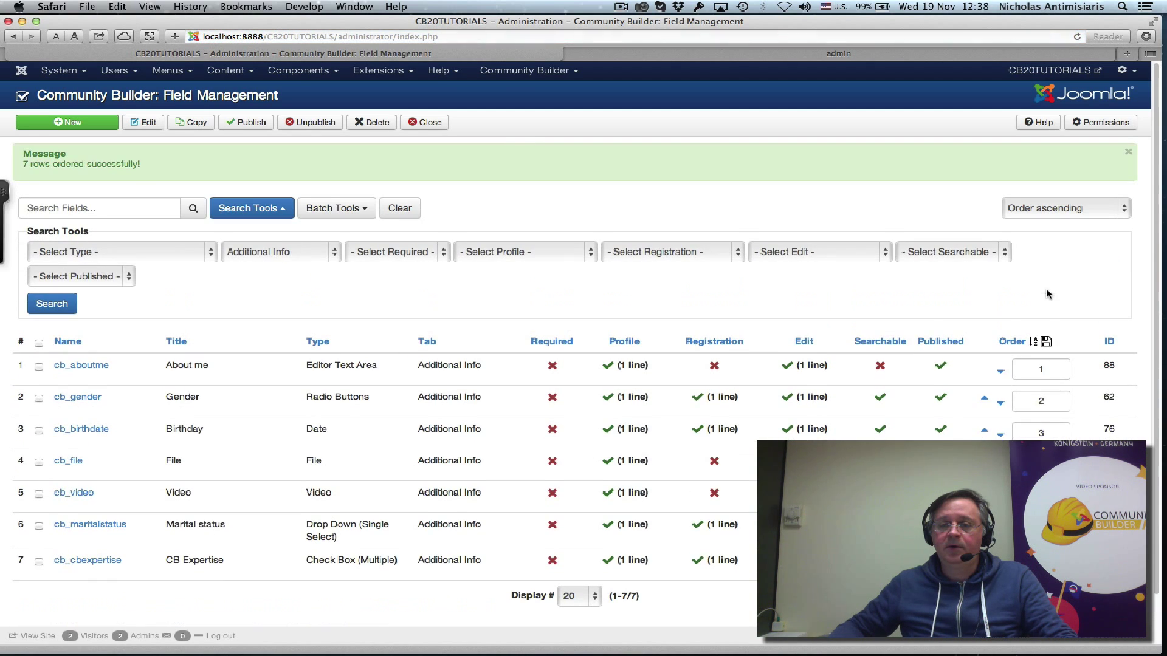
# Step: Reload the front-end profile and confirm About me is listed first under Additional Info, above Gender
pyautogui.click(680, 53)
pyautogui.click(1075, 35)
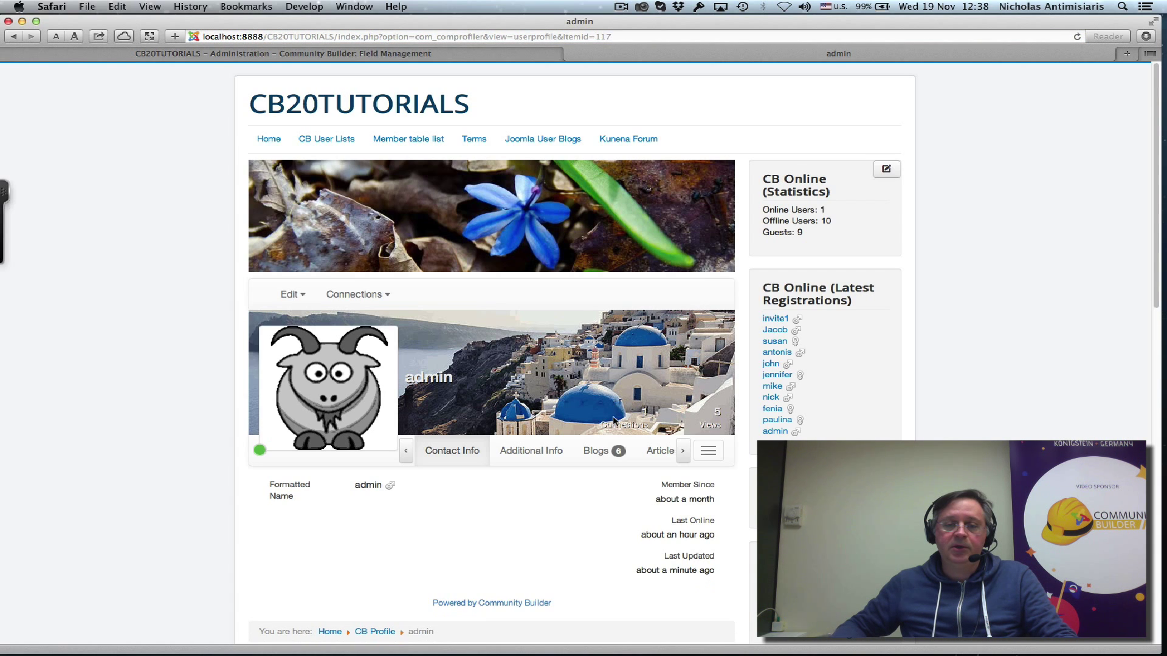
pyautogui.click(549, 451)
pyautogui.scroll(-3, 287, 499)
pyautogui.scroll(-2, 287, 499)
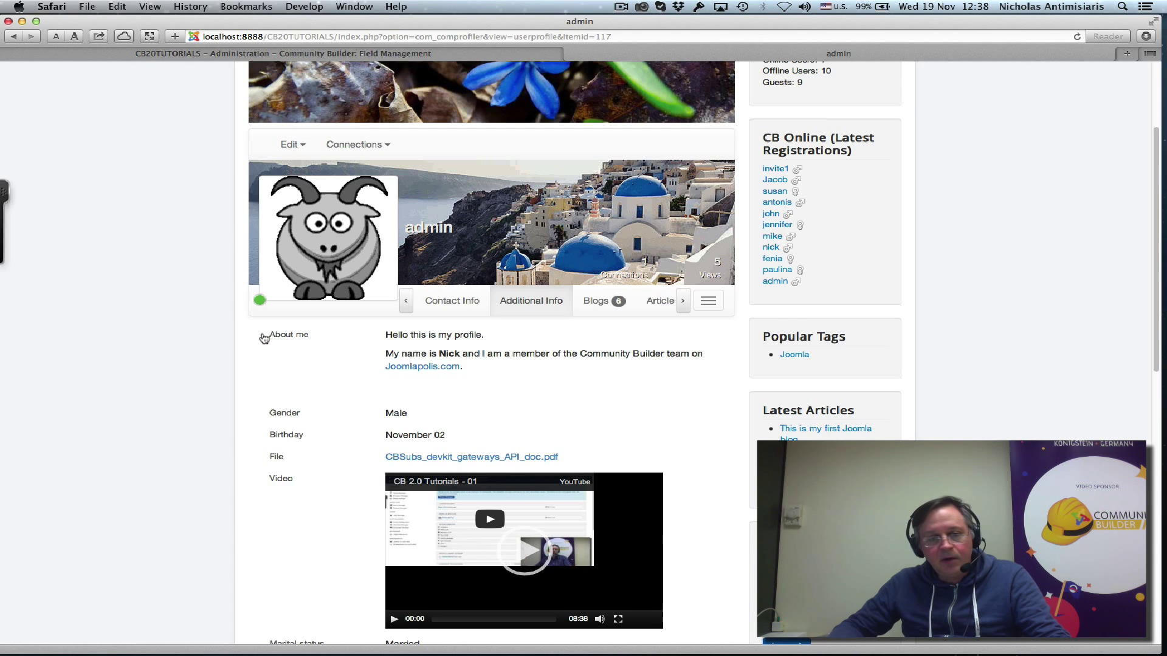
pyautogui.moveTo(264, 339); pyautogui.dragTo(323, 331)
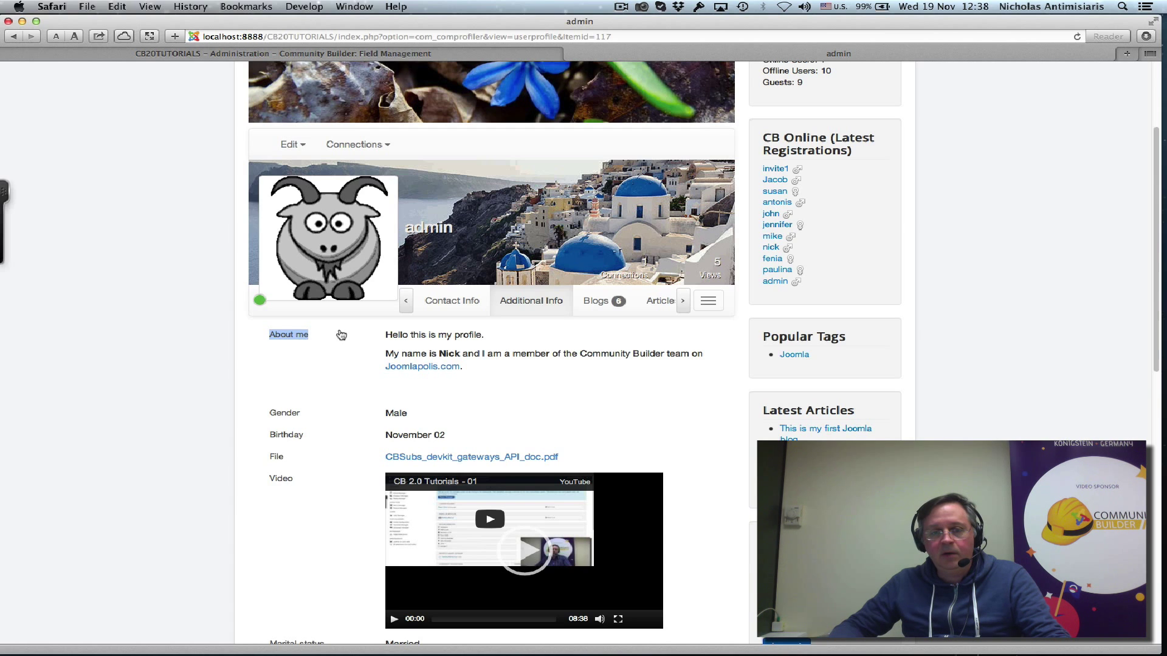
# Step: Set the cb_aboutme field's Show on Profile option to 'Yes, 2 Lines with Title'
pyautogui.click(224, 55)
pyautogui.scroll(-1, 183, 364)
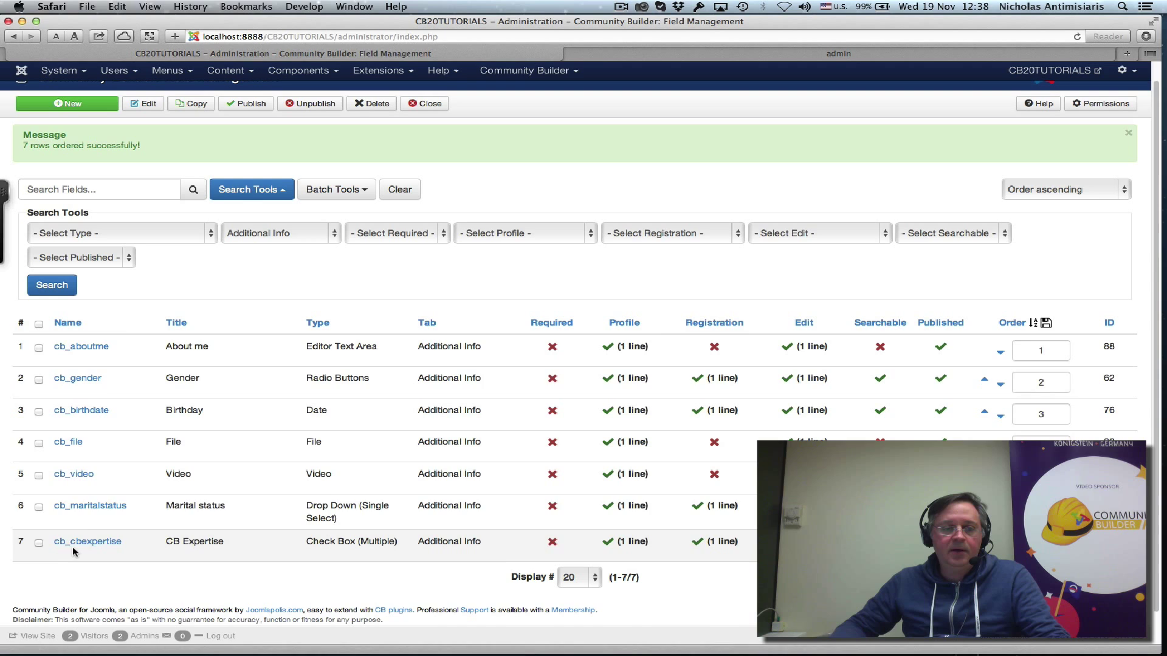
pyautogui.click(89, 349)
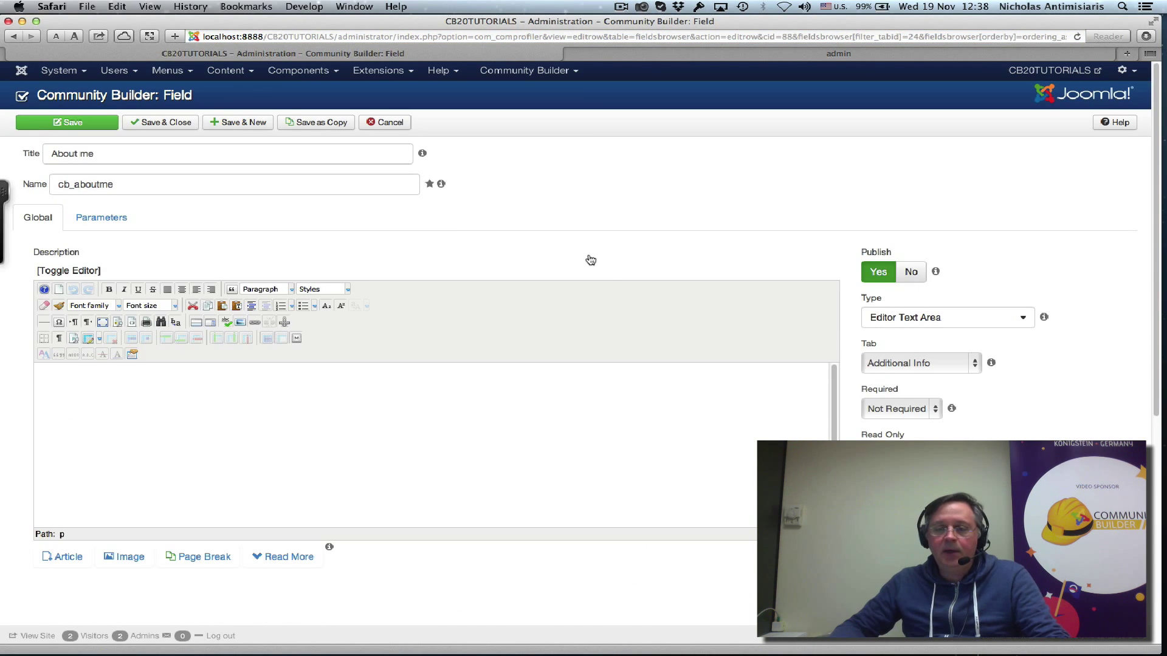
pyautogui.scroll(-2, 590, 260)
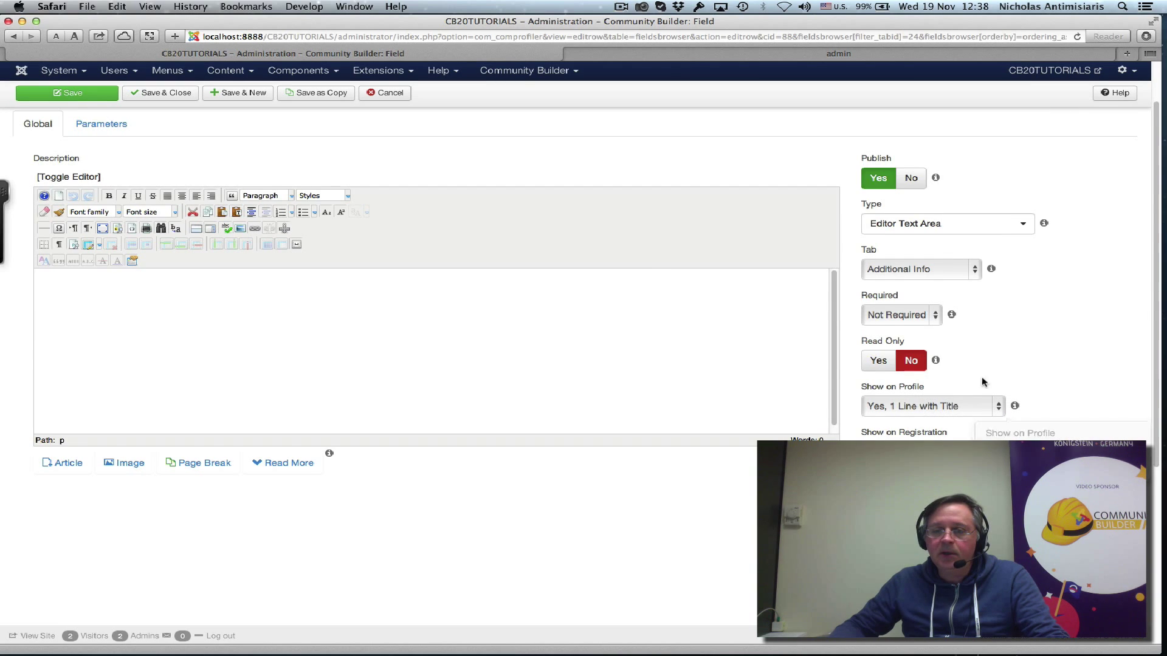
pyautogui.scroll(-1, 982, 381)
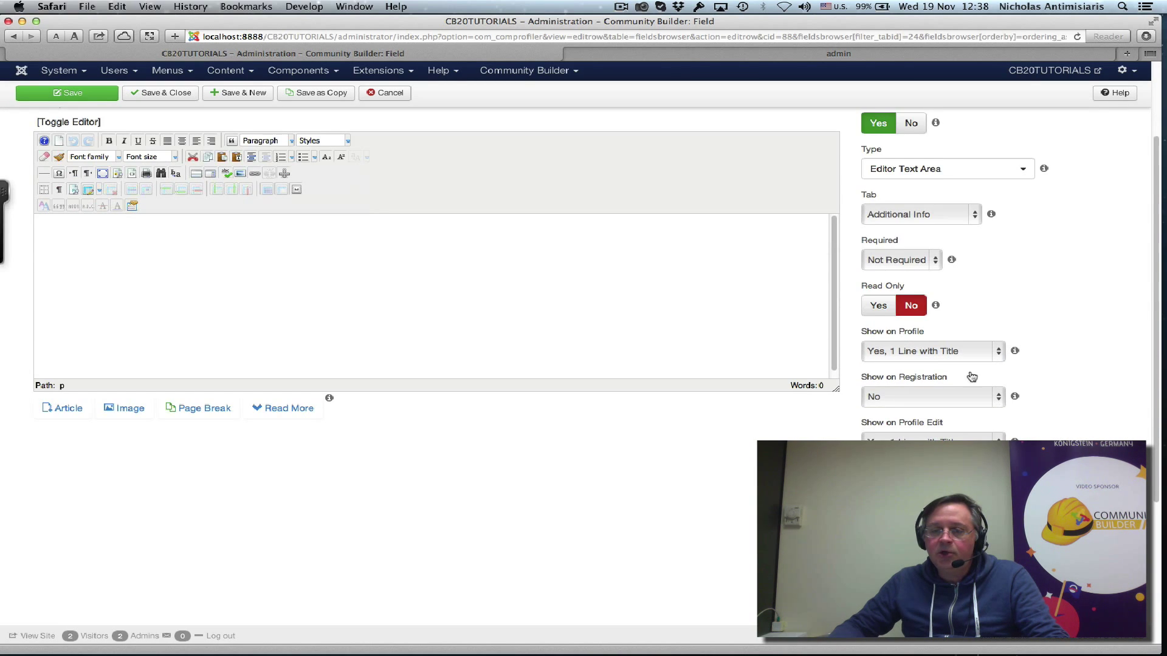
pyautogui.click(921, 352)
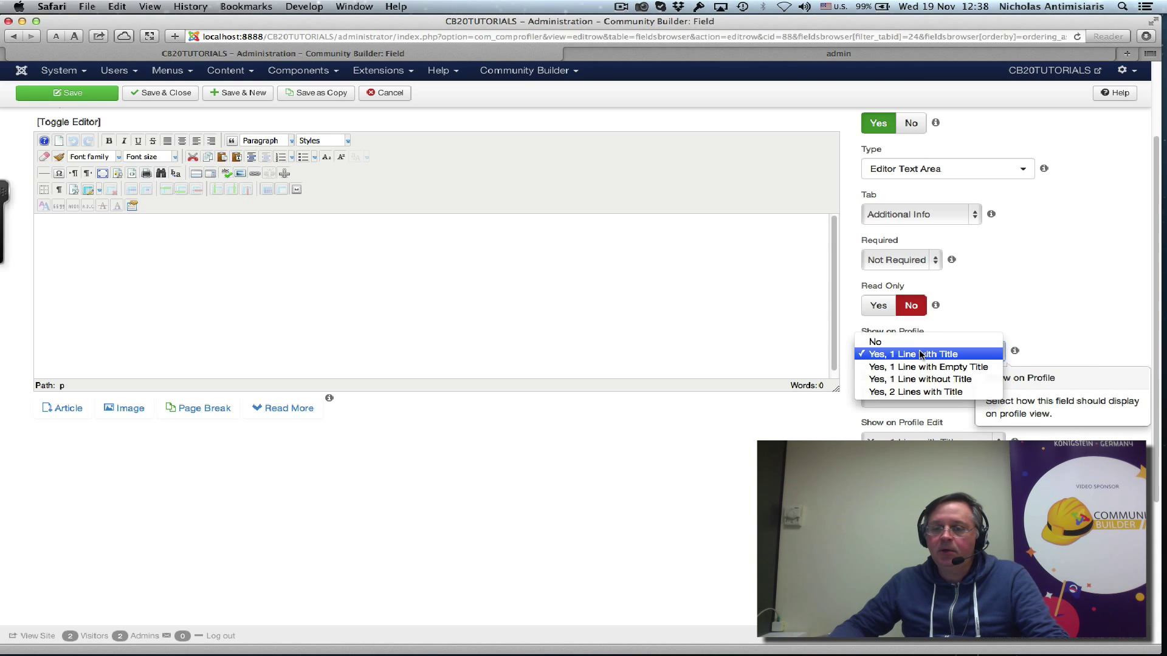
pyautogui.click(913, 392)
pyautogui.scroll(5, 760, 373)
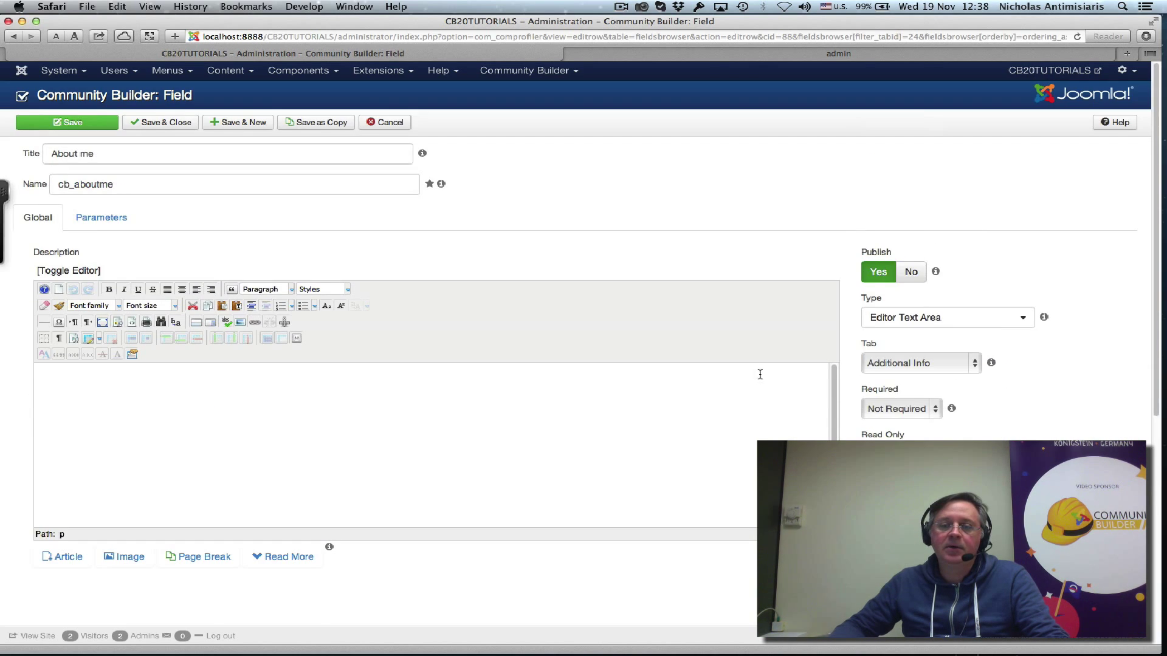
# Step: Save the About me field, then reload the front-end profile and view its Additional Info tab
pyautogui.click(33, 125)
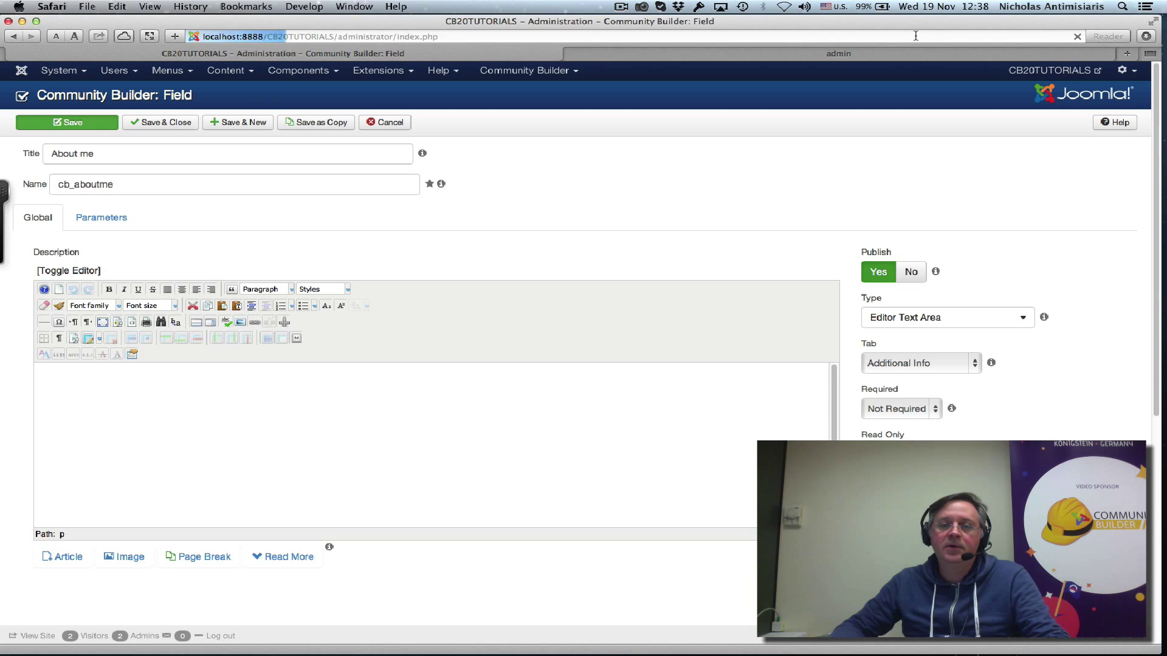
pyautogui.click(843, 54)
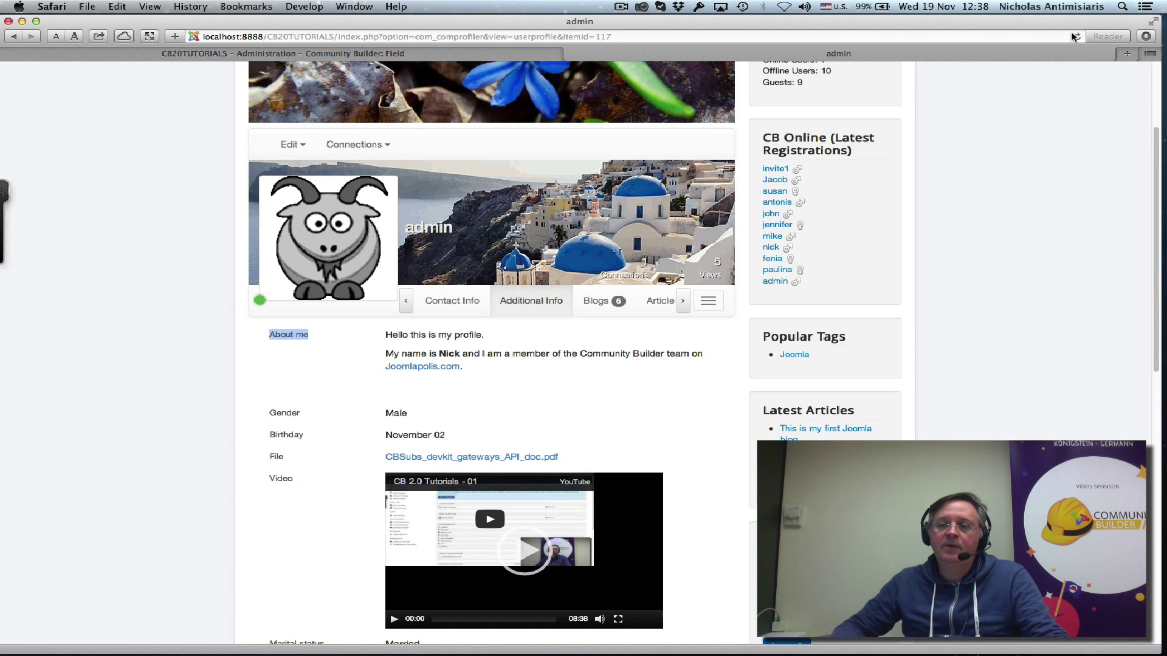
pyautogui.click(1075, 36)
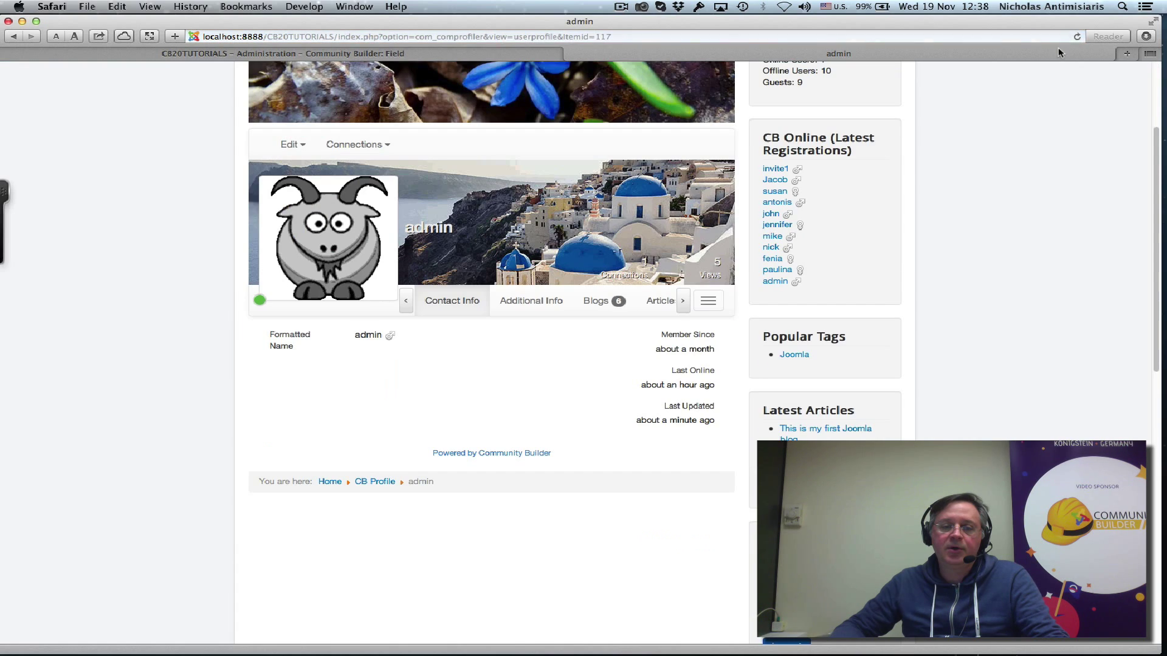
pyautogui.click(534, 305)
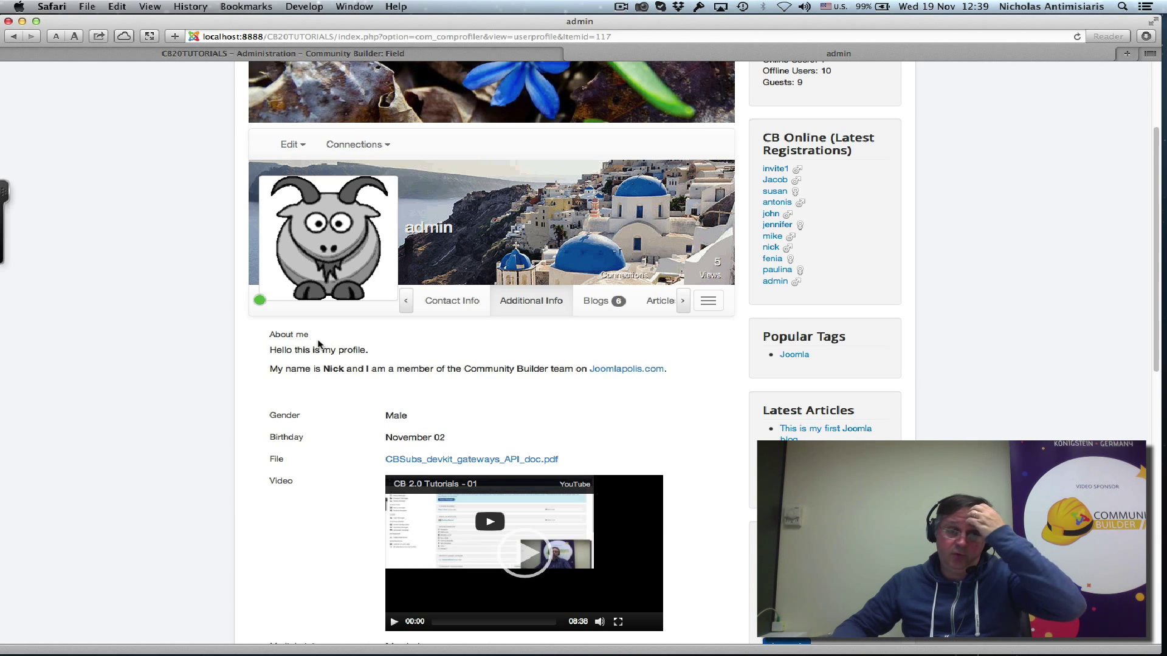
pyautogui.click(271, 54)
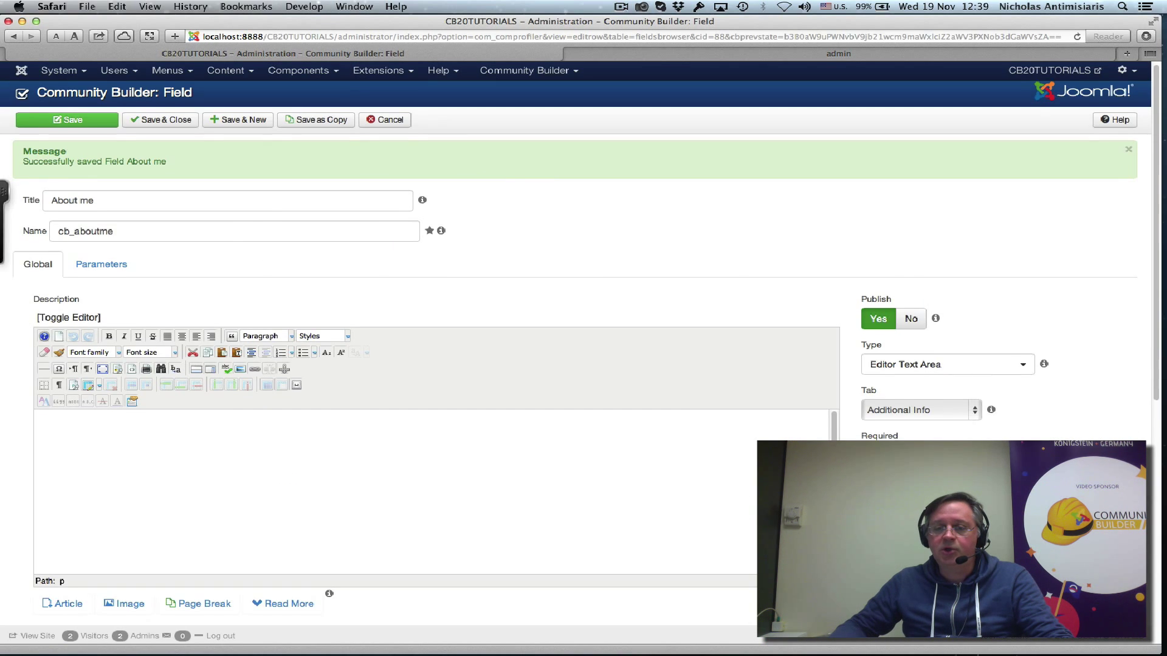
pyautogui.scroll(-2, 482, 169)
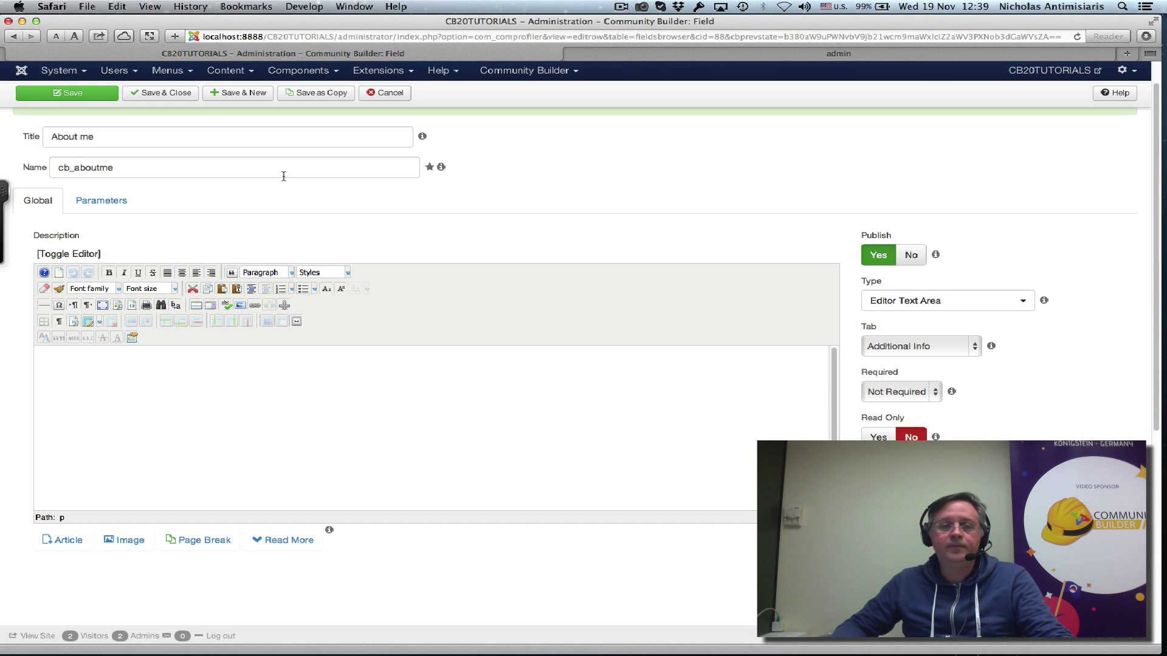
pyautogui.click(67, 92)
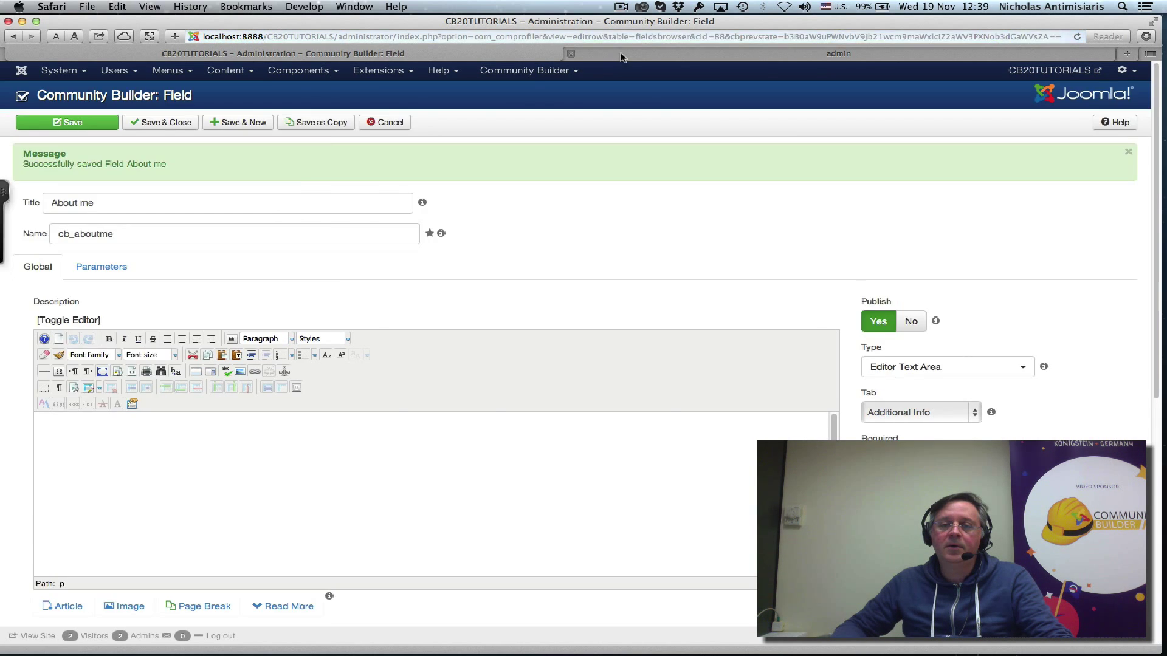
pyautogui.click(643, 54)
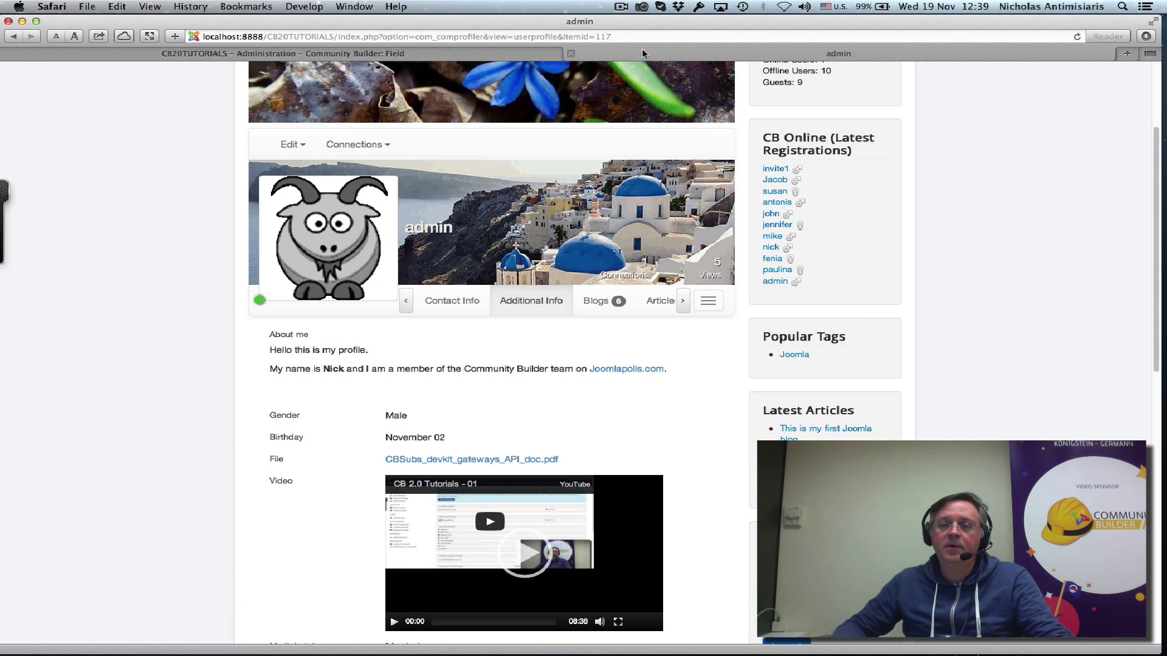
pyautogui.click(1076, 37)
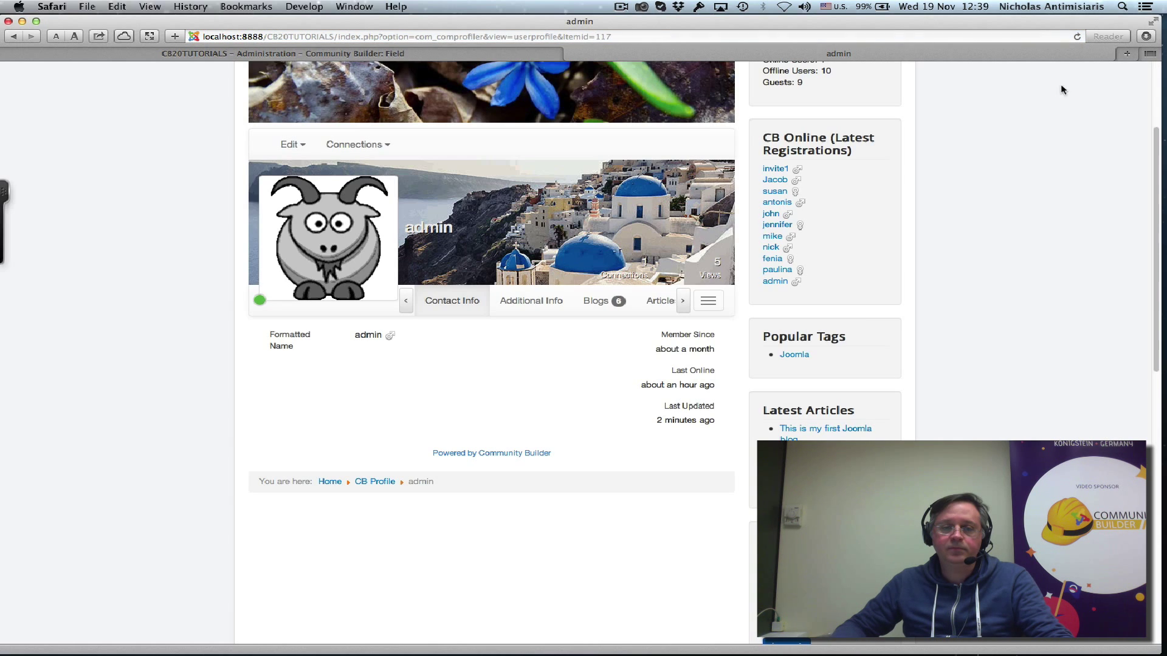
pyautogui.click(538, 304)
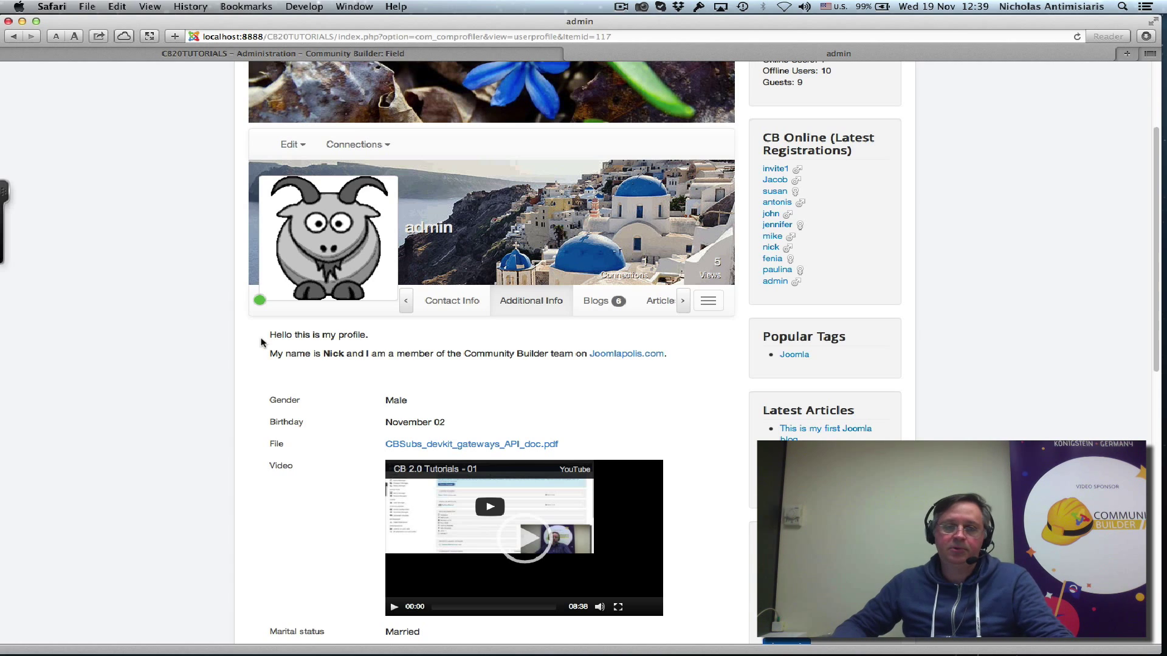
pyautogui.moveTo(269, 335); pyautogui.dragTo(681, 363)
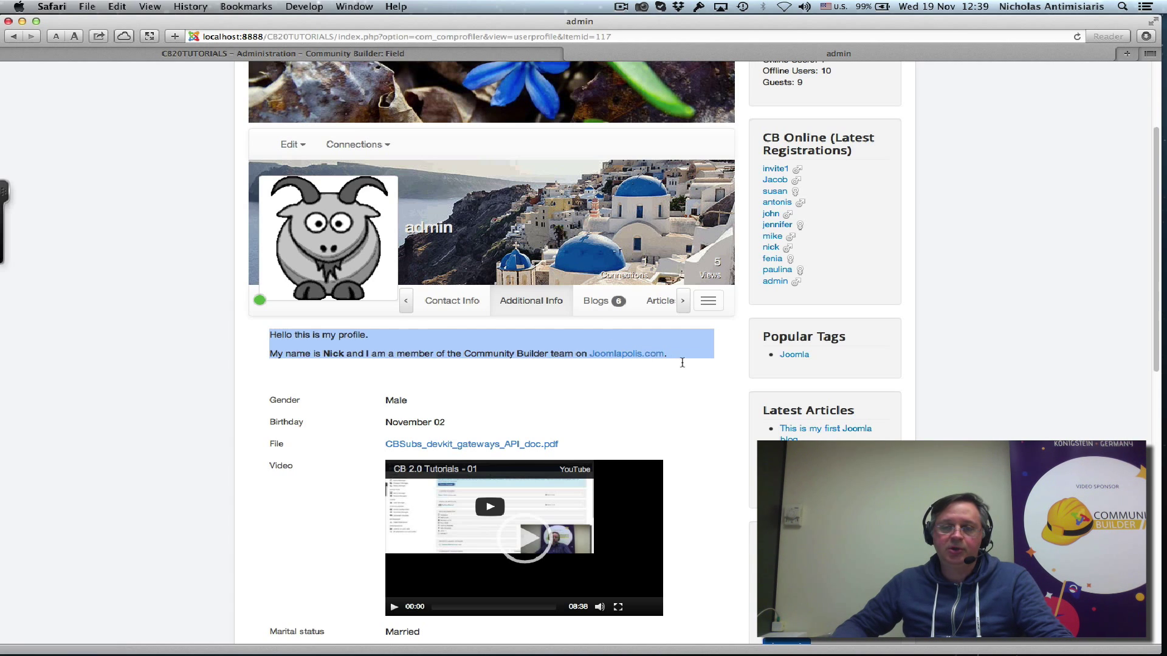
pyautogui.click(365, 370)
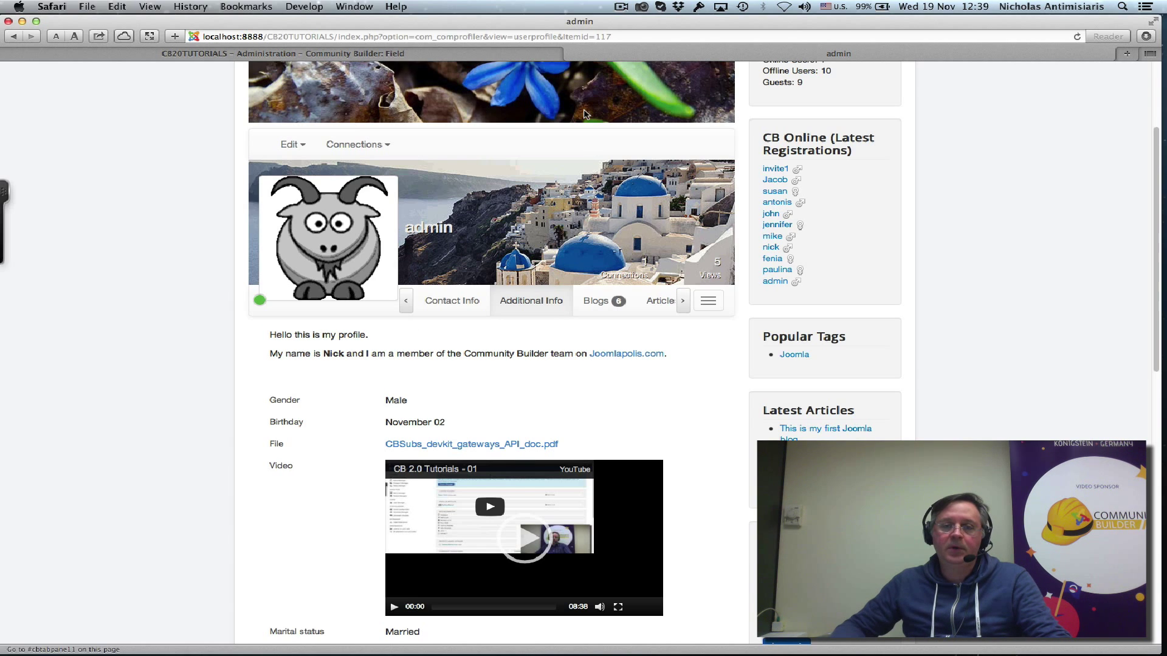
# Step: Open Edit > Update Your Profile for the admin at the Additional Info tab
pyautogui.click(465, 56)
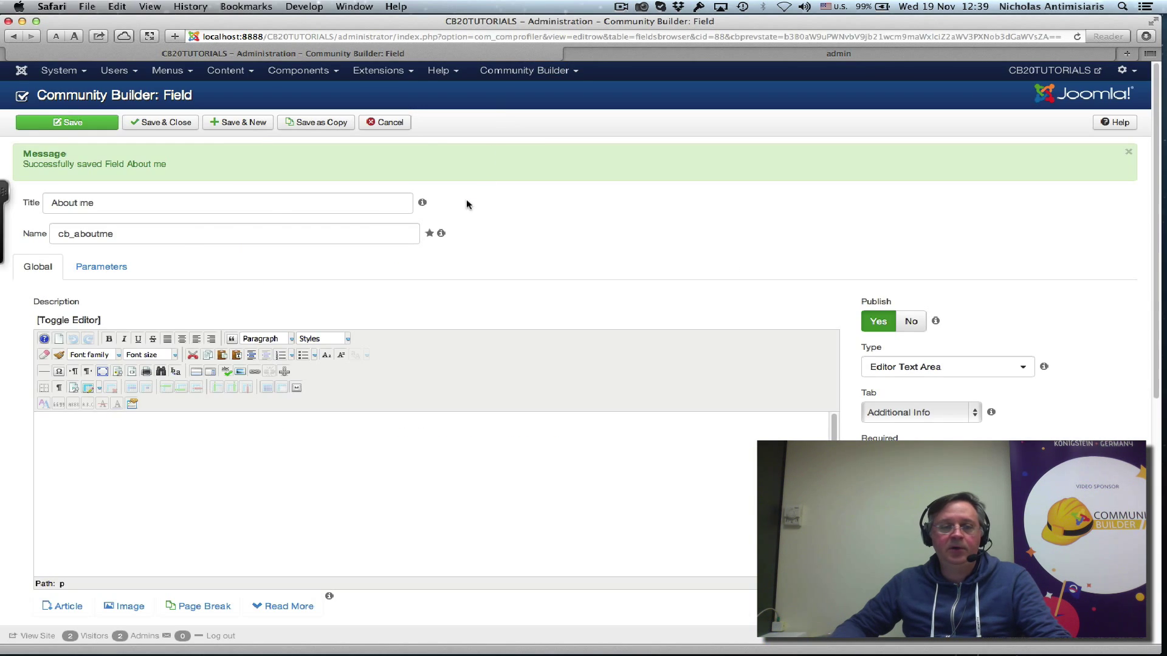
pyautogui.click(629, 56)
pyautogui.click(297, 148)
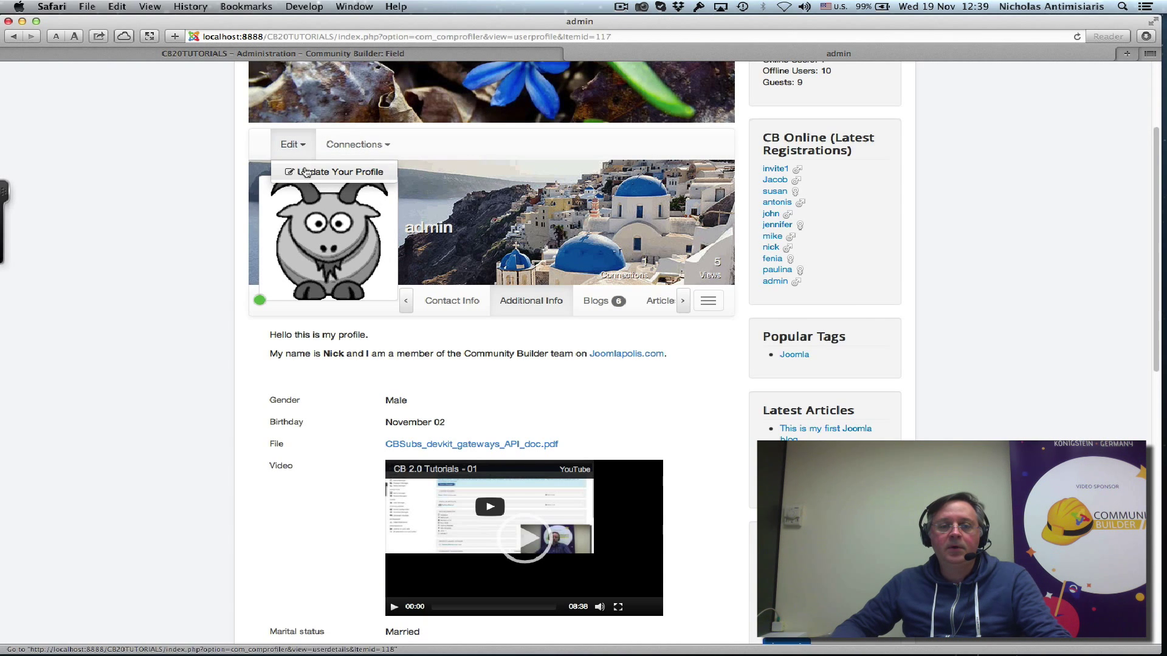
pyautogui.click(307, 173)
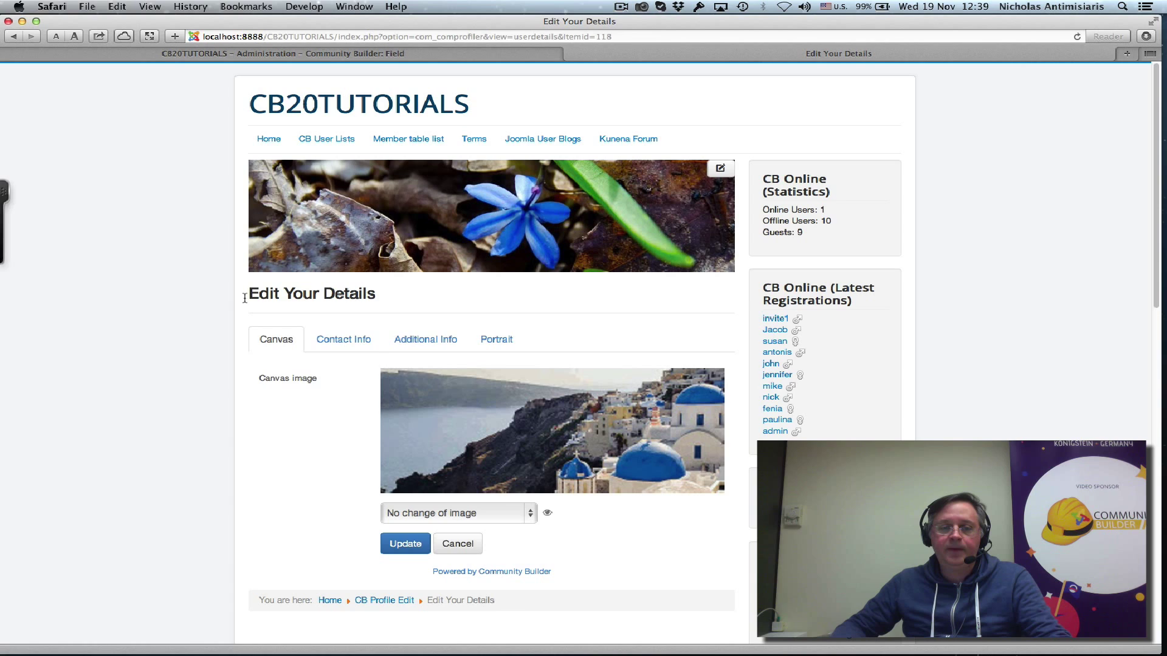
pyautogui.click(425, 341)
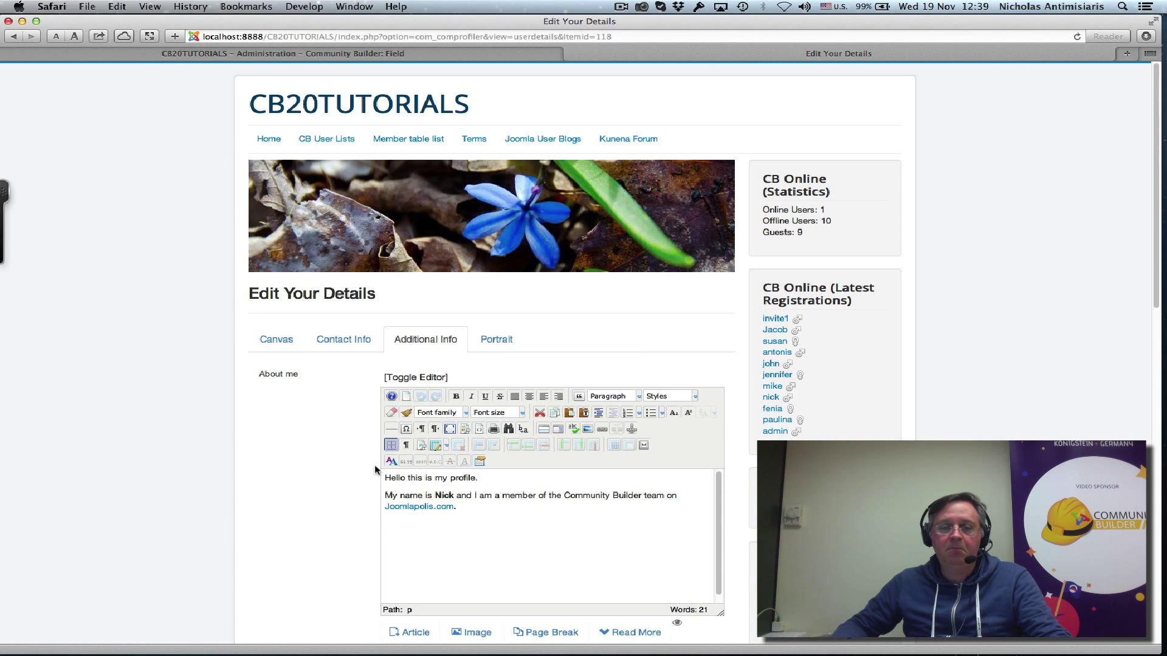
# Step: Adjust the About me text in the editor and save the profile with Update
pyautogui.moveTo(384, 477); pyautogui.dragTo(490, 501)
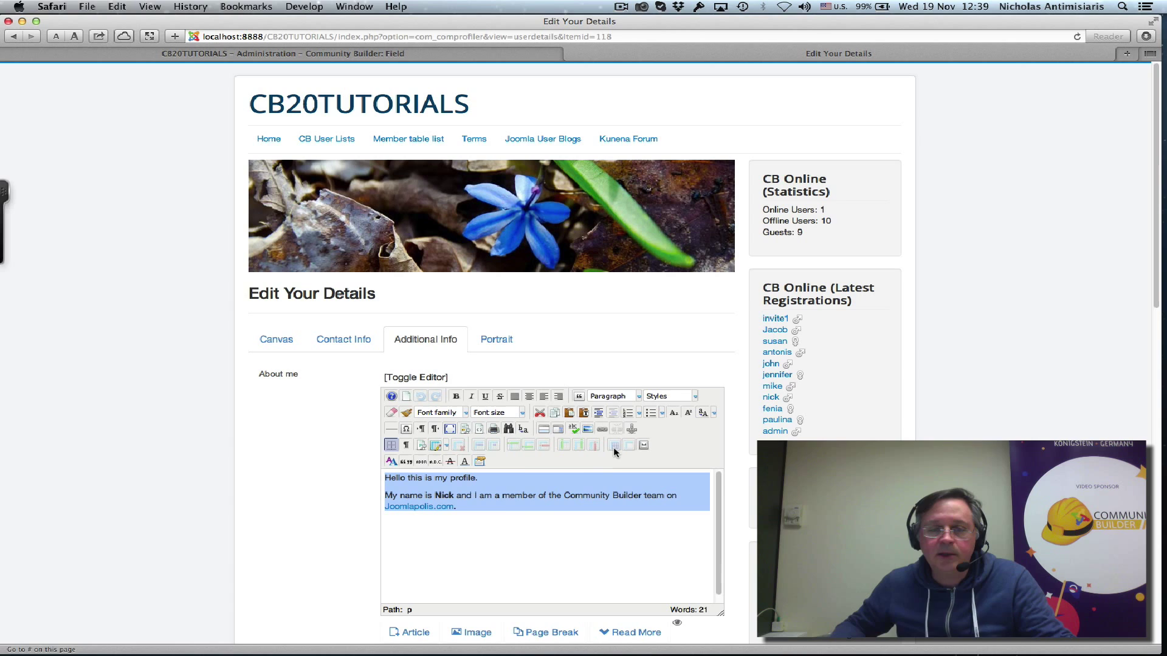
pyautogui.click(530, 485)
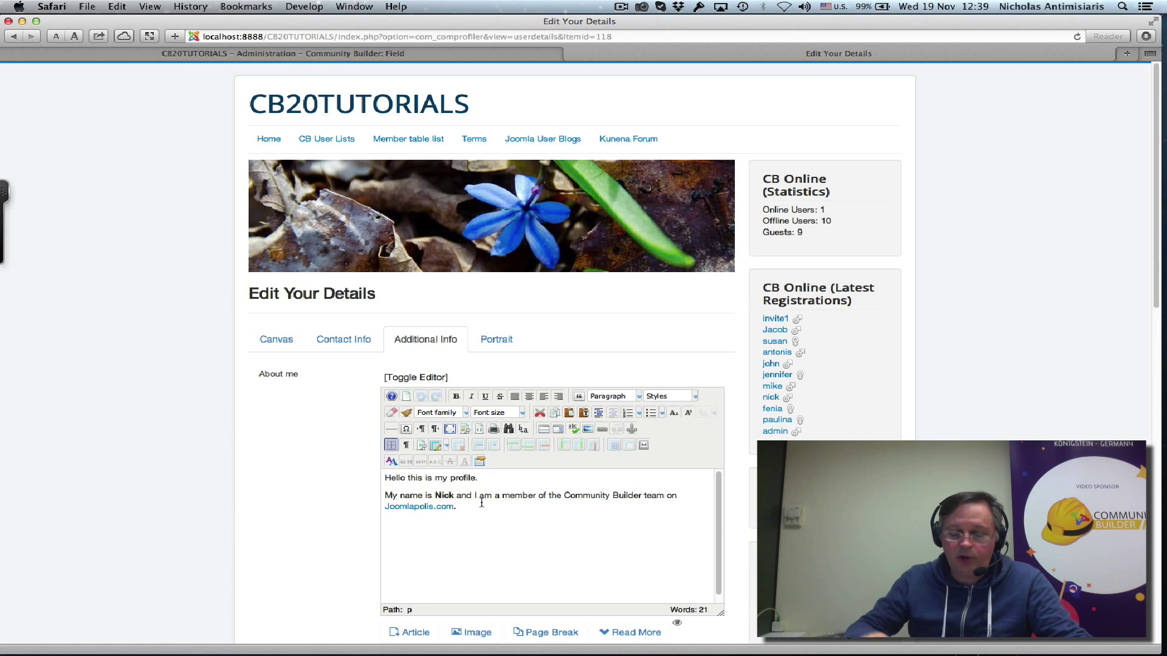
pyautogui.click(598, 518)
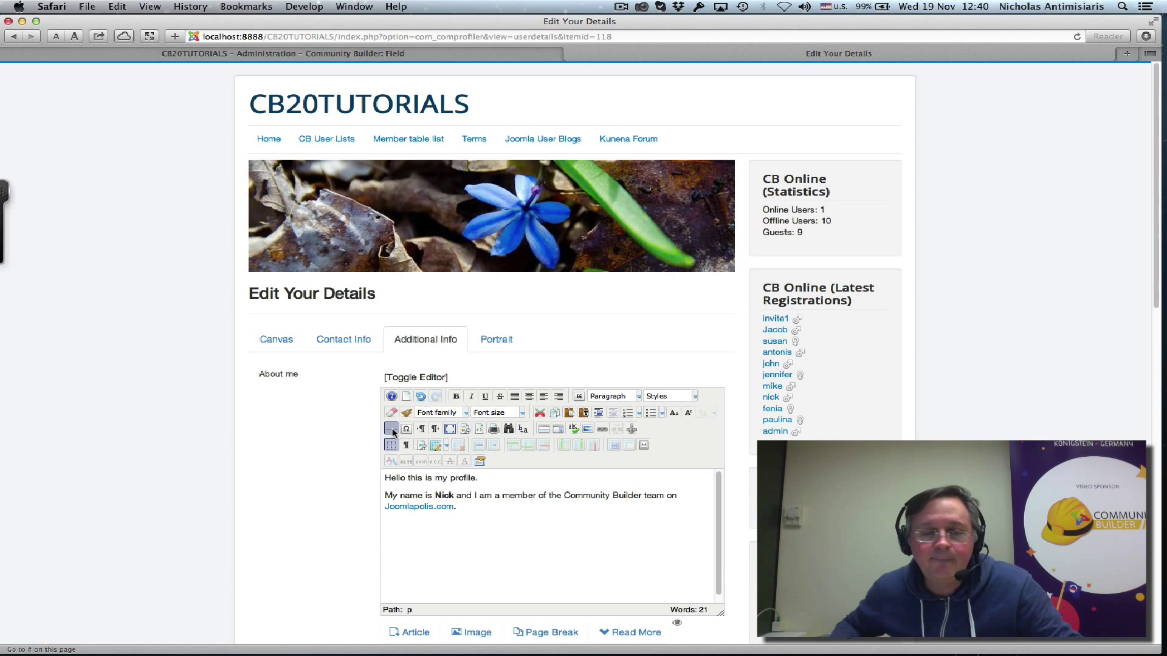
pyautogui.scroll(-3, 320, 557)
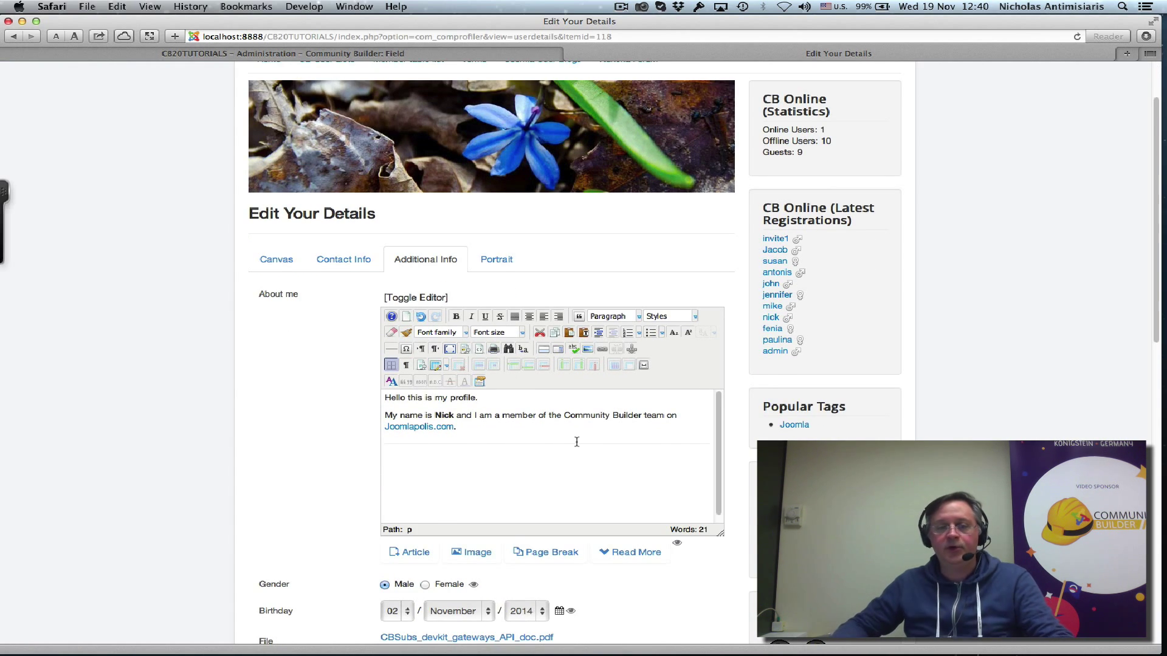
pyautogui.scroll(-5, 256, 486)
pyautogui.scroll(-18, 305, 523)
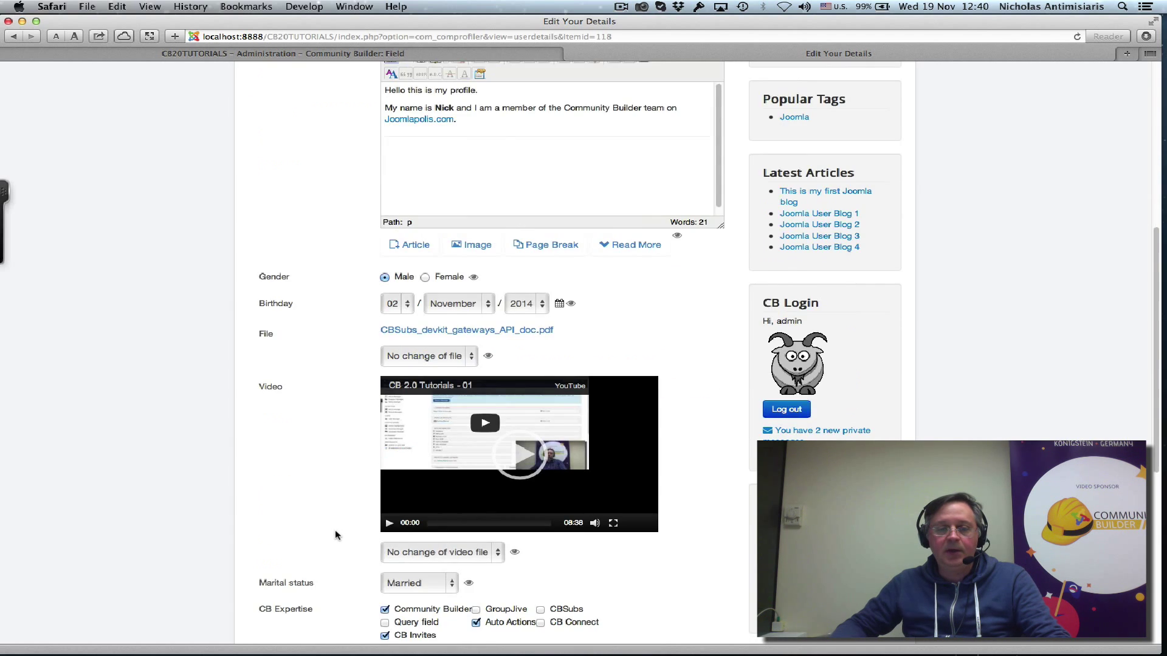
pyautogui.click(407, 372)
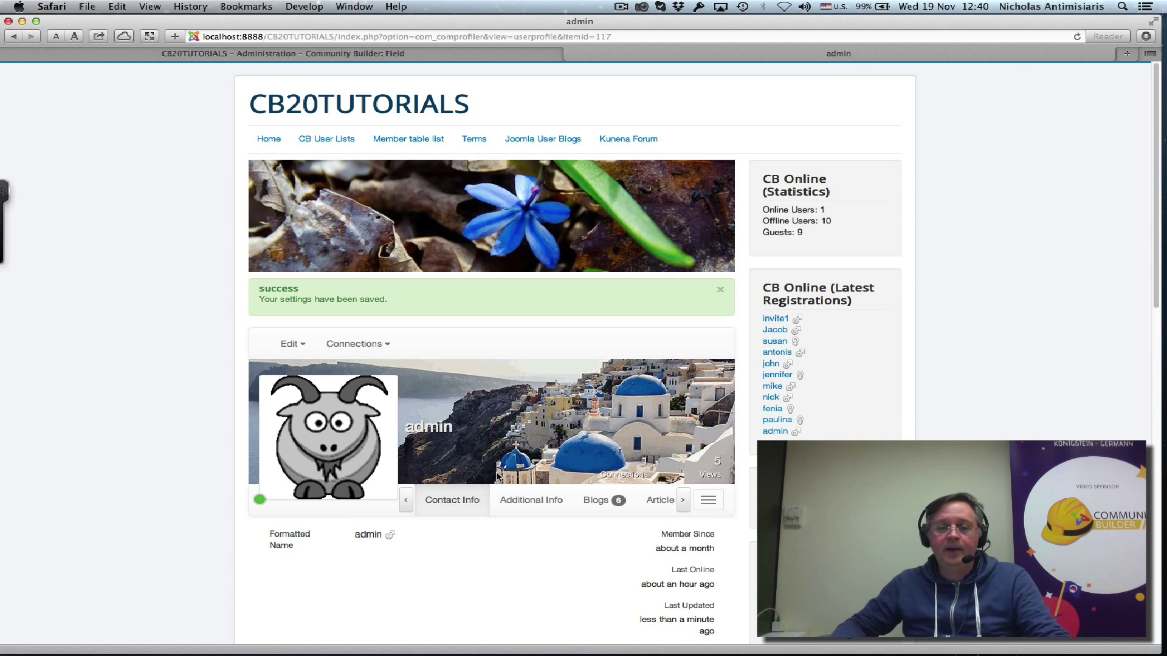
# Step: Review the About me introduction above Gender, Birthday, File and Video on Additional Info
pyautogui.click(516, 503)
pyautogui.scroll(-3, 514, 500)
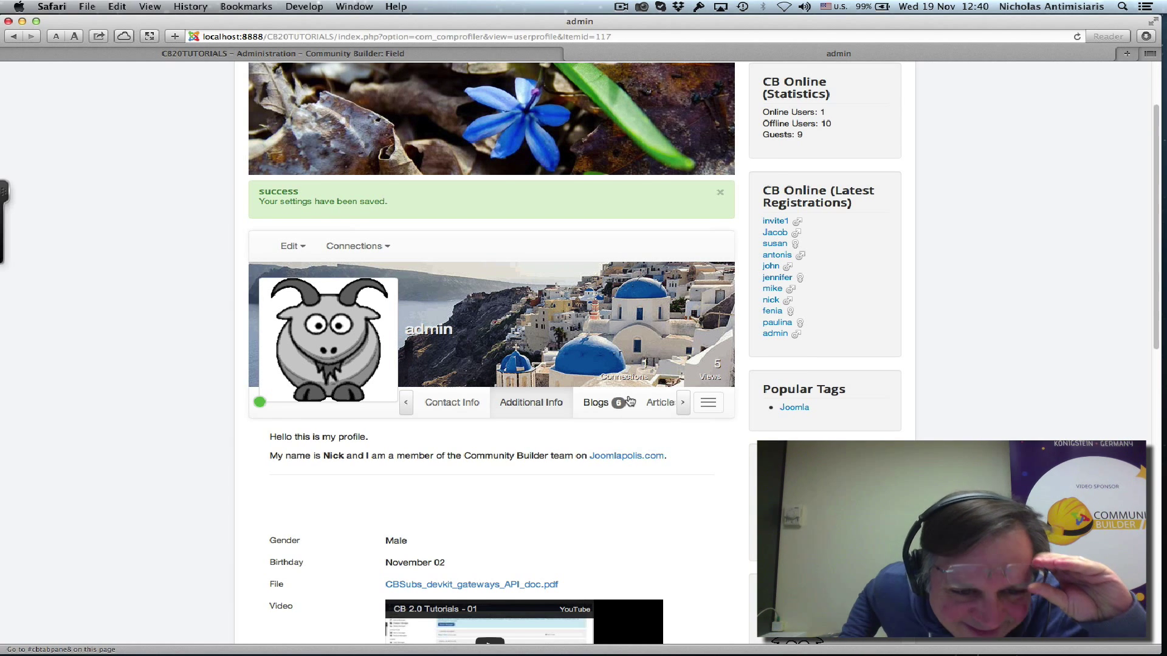
pyautogui.scroll(-1, 458, 505)
pyautogui.scroll(-3, 458, 500)
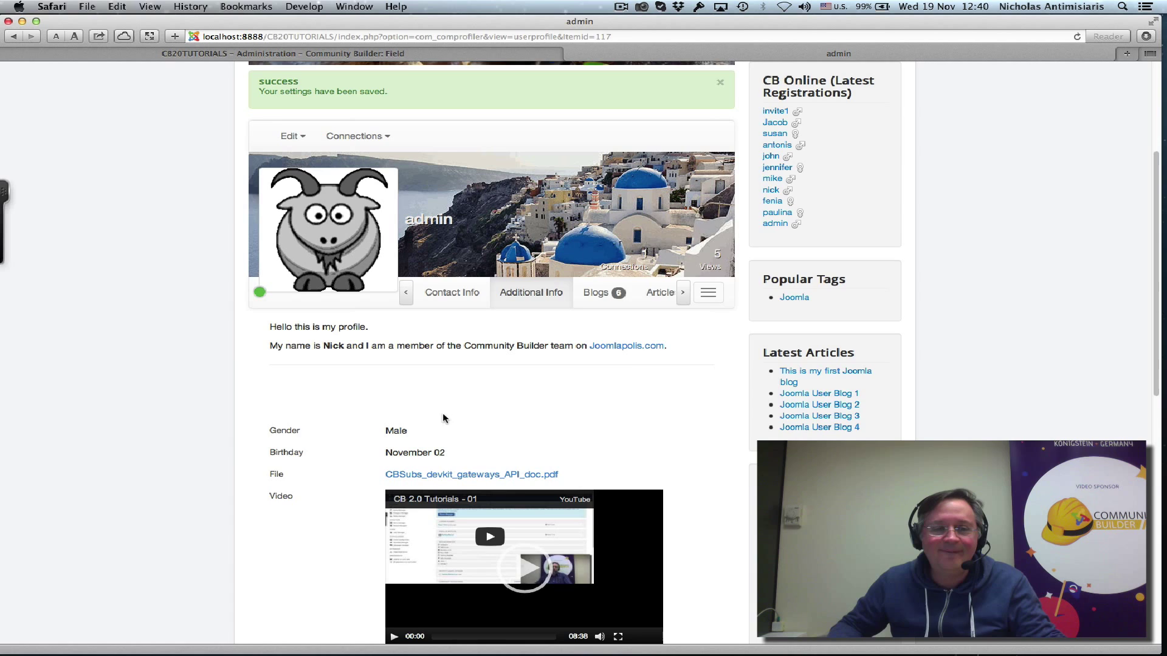
pyautogui.scroll(2, 443, 418)
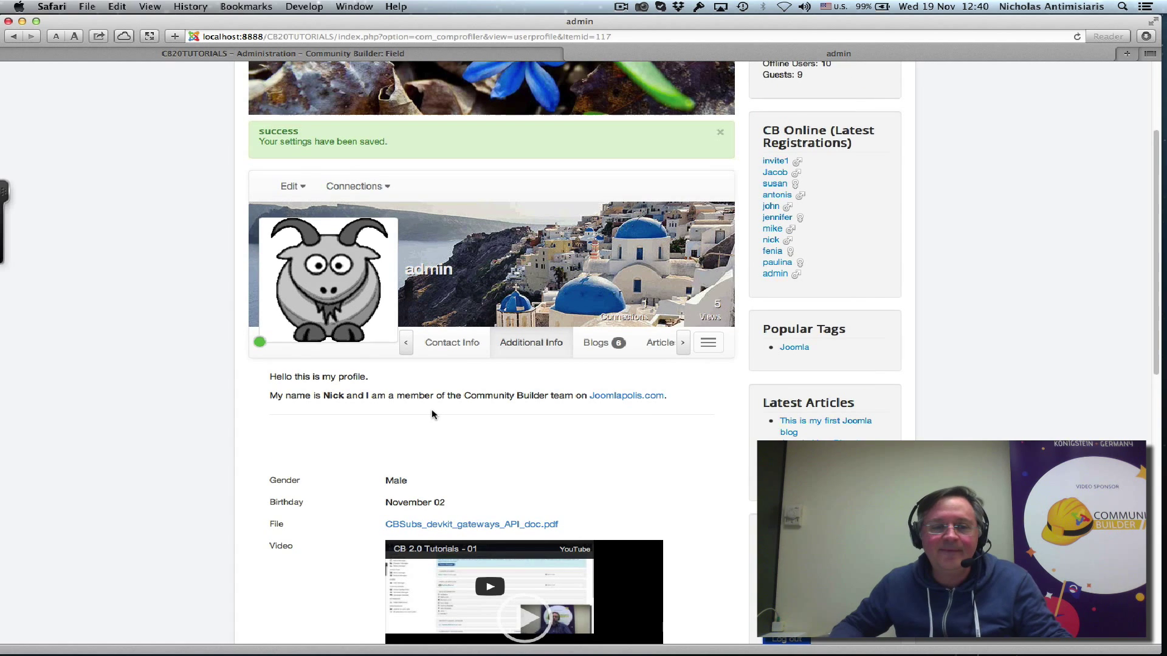
pyautogui.click(309, 54)
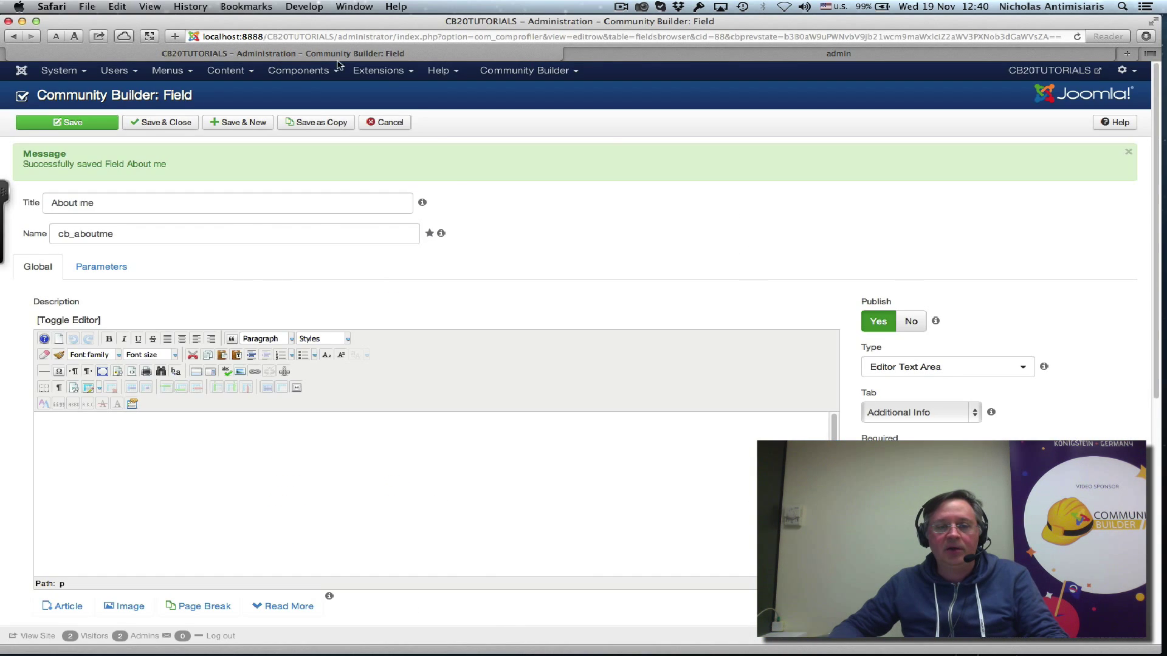
pyautogui.click(641, 52)
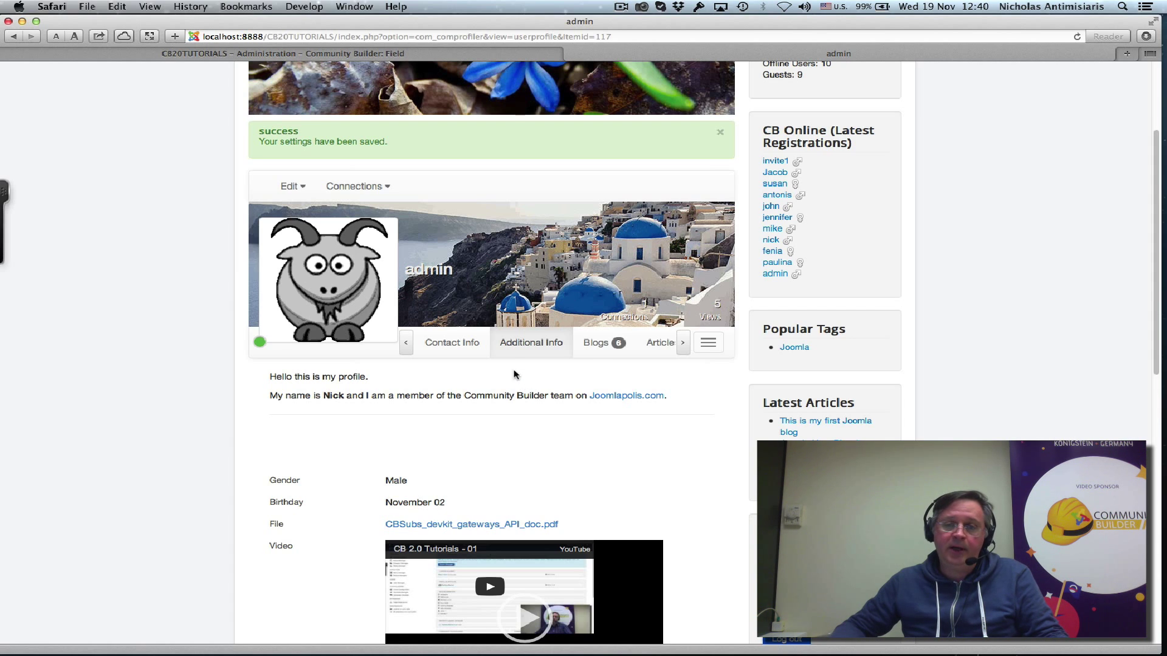
# Step: Start a New Blog from the admin's Blogs tab, then open and close the Image Manager
pyautogui.click(596, 344)
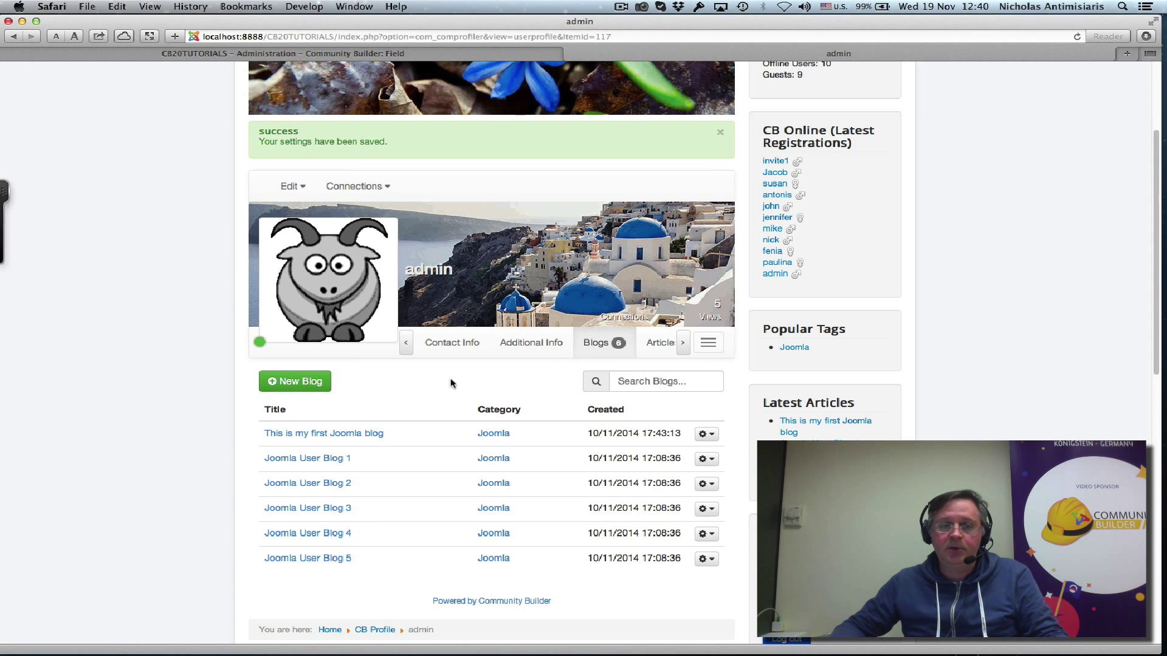
pyautogui.click(299, 382)
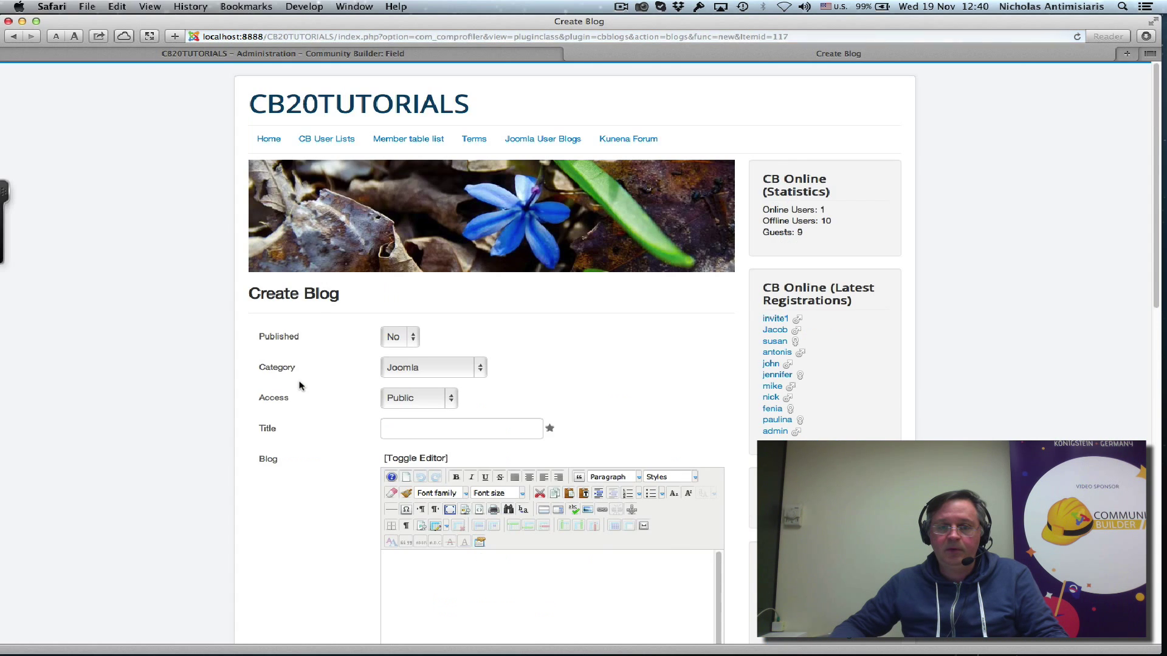
pyautogui.scroll(-3, 300, 469)
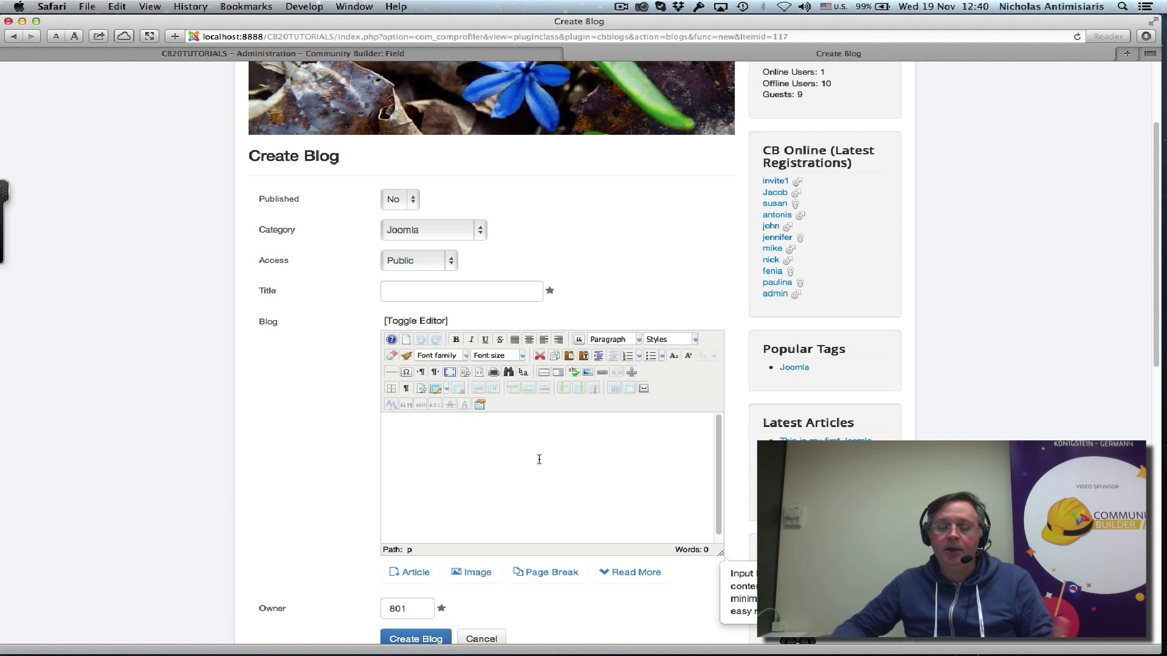
pyautogui.click(587, 372)
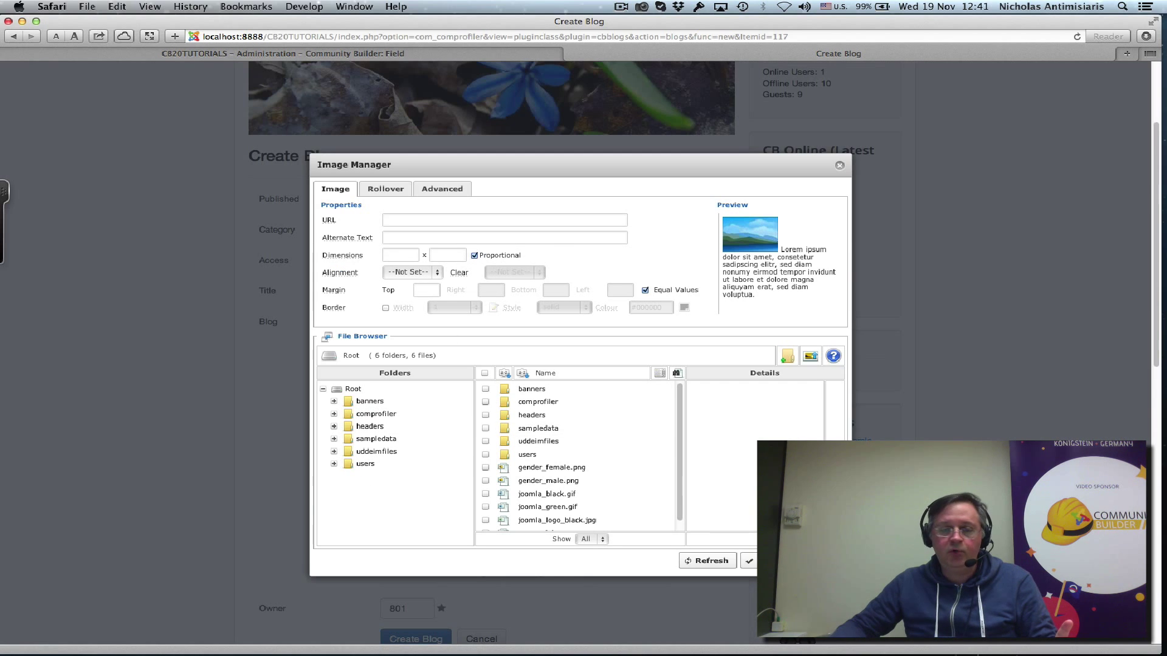
pyautogui.click(334, 93)
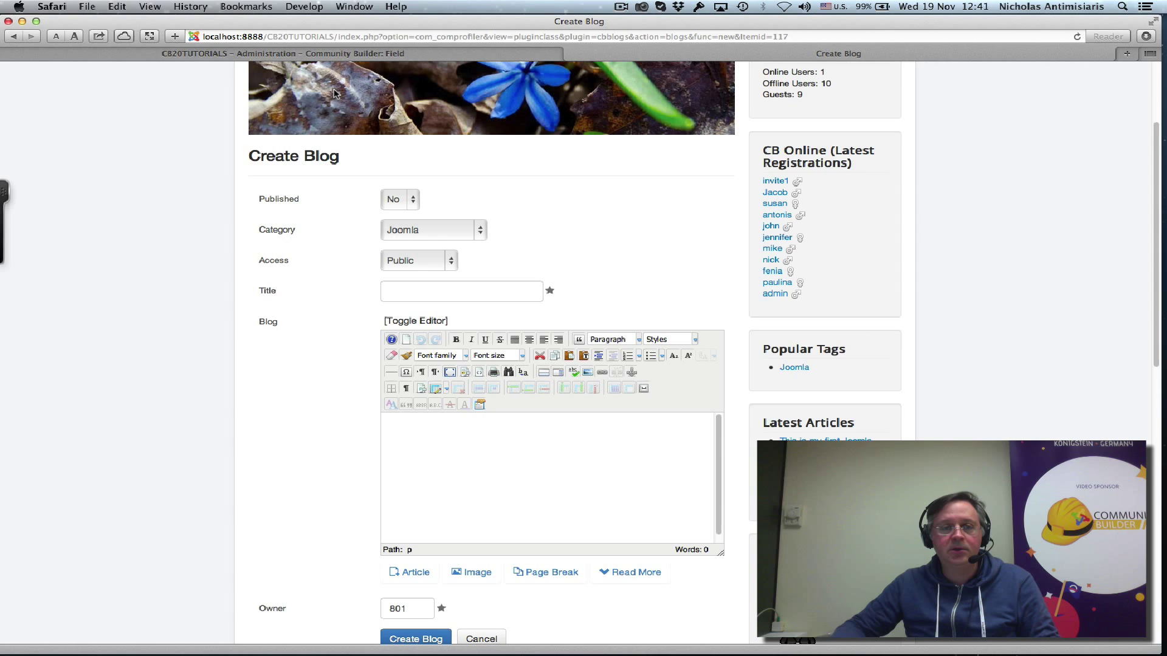
# Step: Open the Default profile under JCE Editor Profiles in the administrator
pyautogui.click(314, 54)
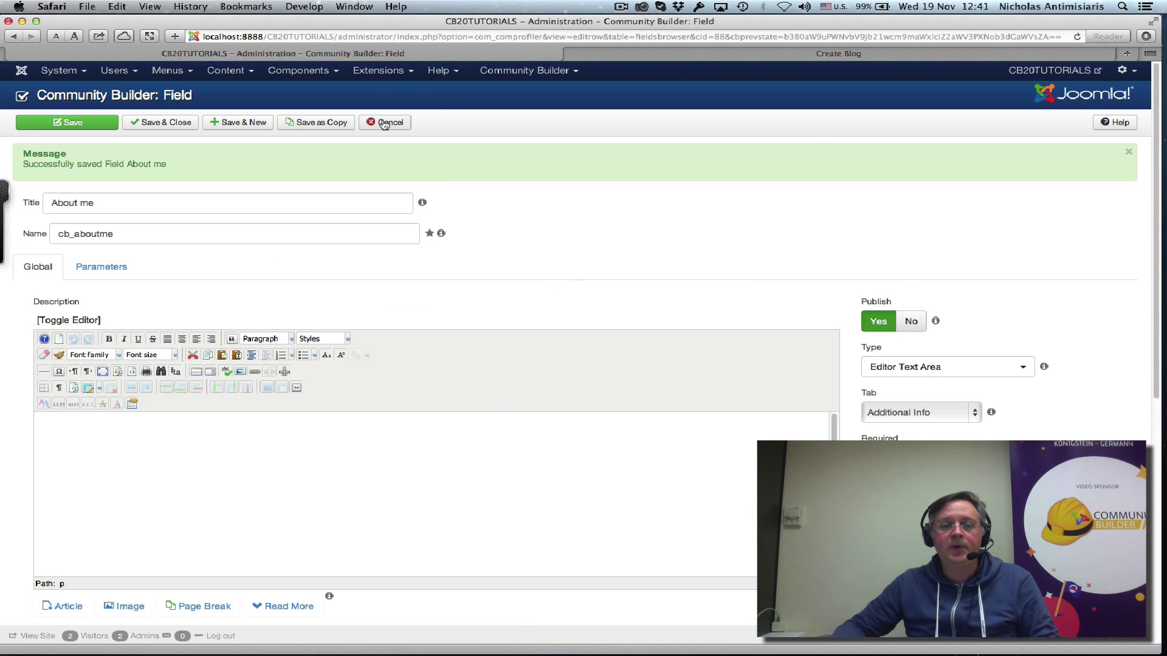
pyautogui.click(298, 73)
pyautogui.moveTo(292, 114)
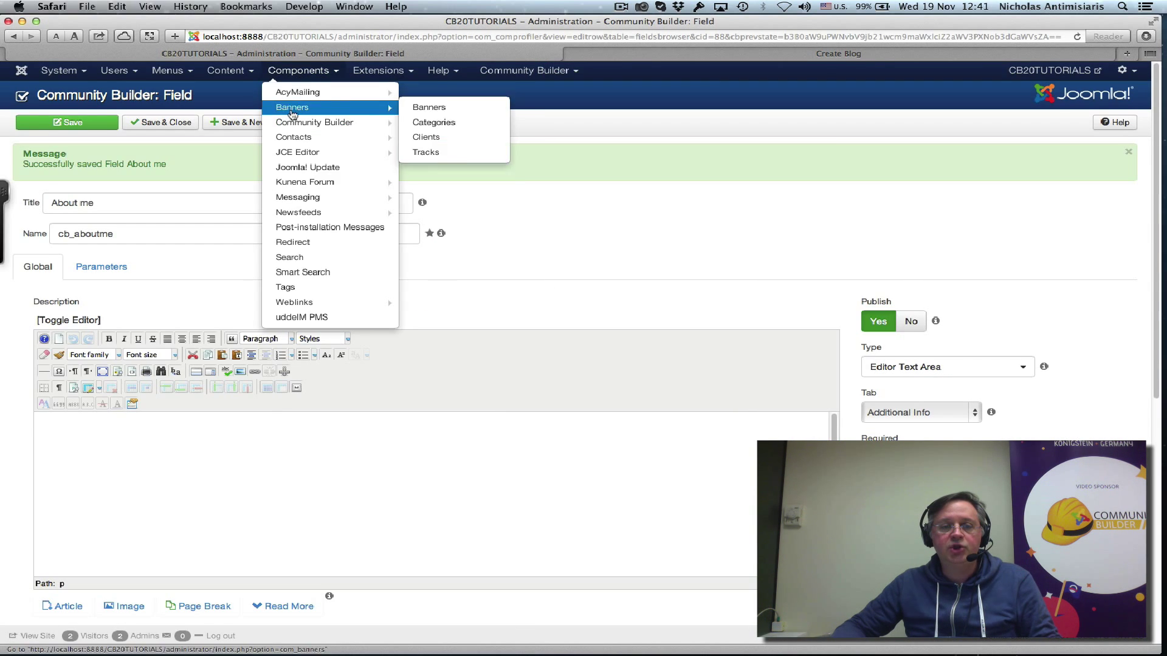
pyautogui.moveTo(301, 155)
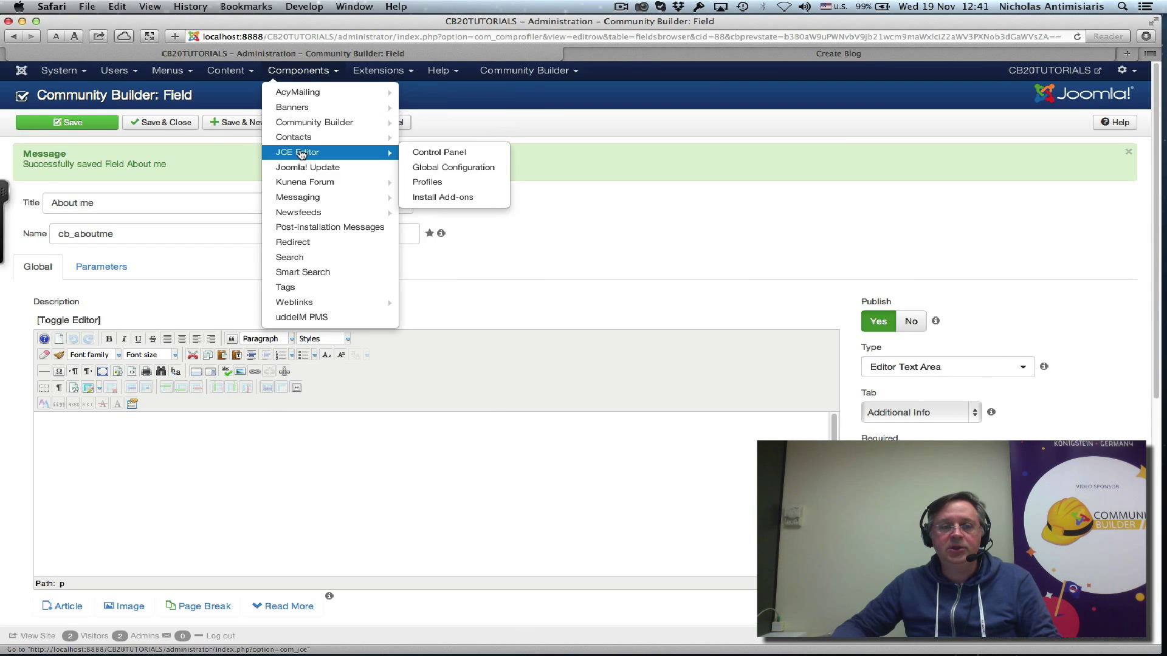
pyautogui.click(434, 153)
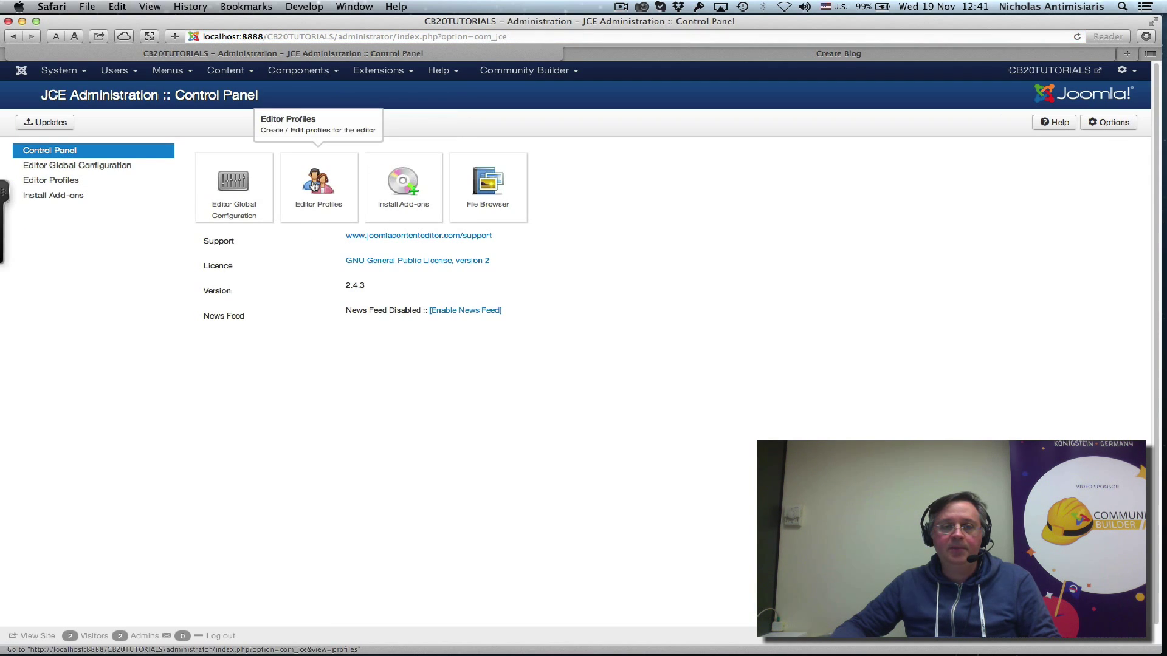
pyautogui.click(314, 185)
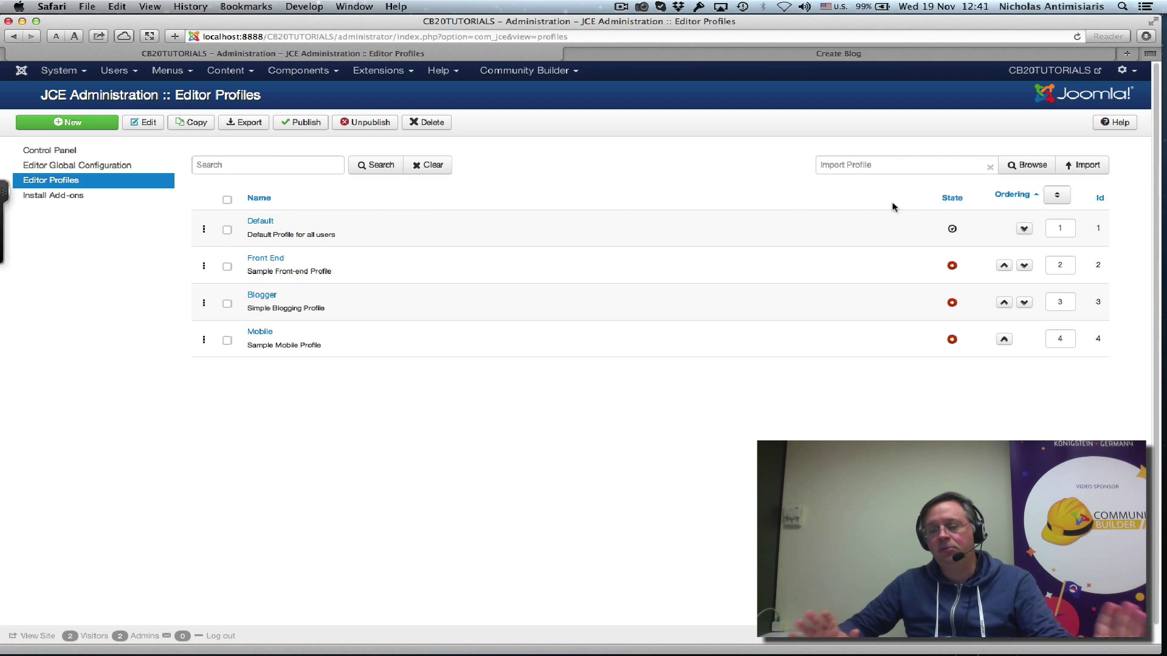
pyautogui.click(255, 224)
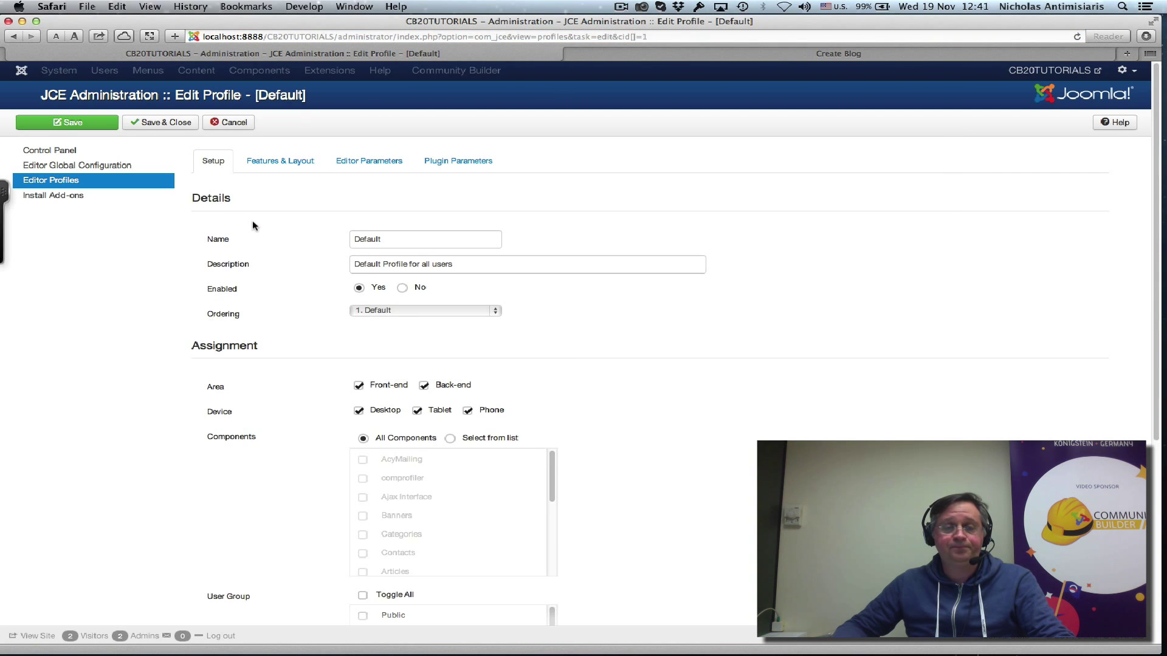
# Step: Save the Default editor profile
pyautogui.scroll(-4, 253, 365)
pyautogui.scroll(-3, 252, 372)
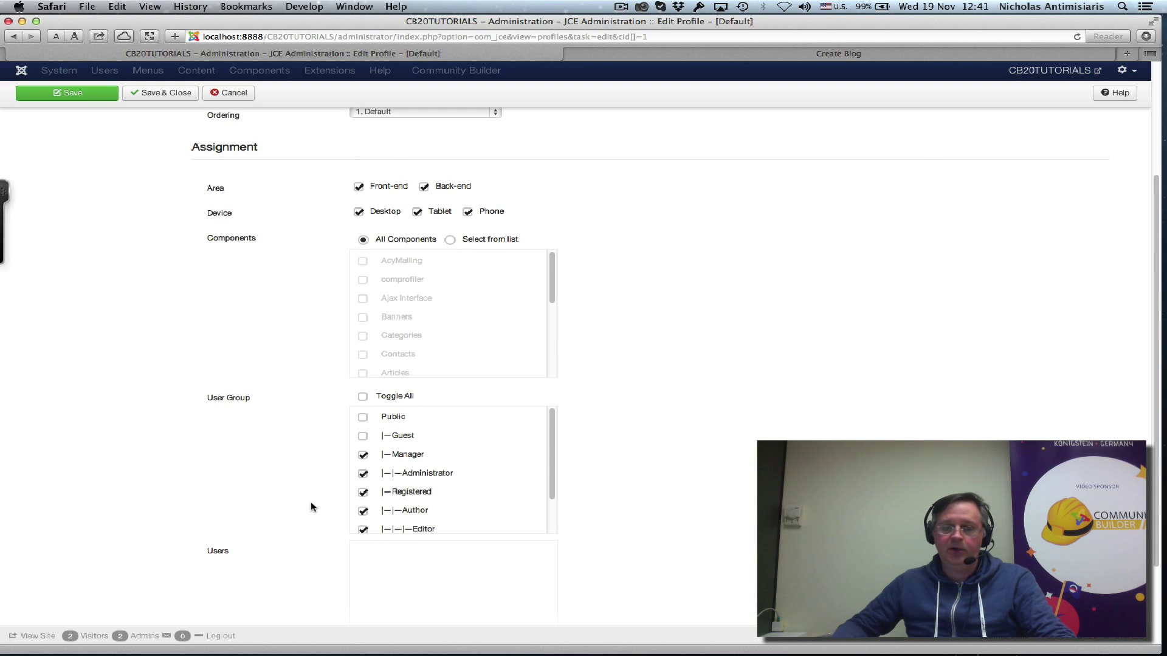
pyautogui.scroll(2, 203, 432)
pyautogui.scroll(-3, 200, 435)
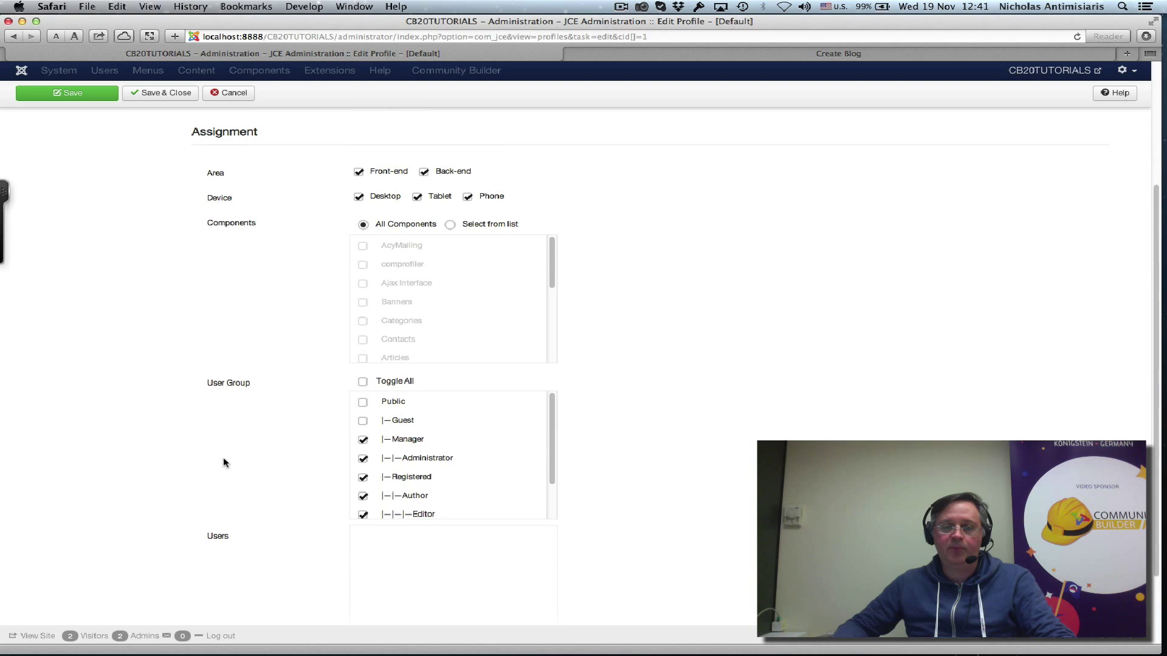
pyautogui.scroll(5, 364, 499)
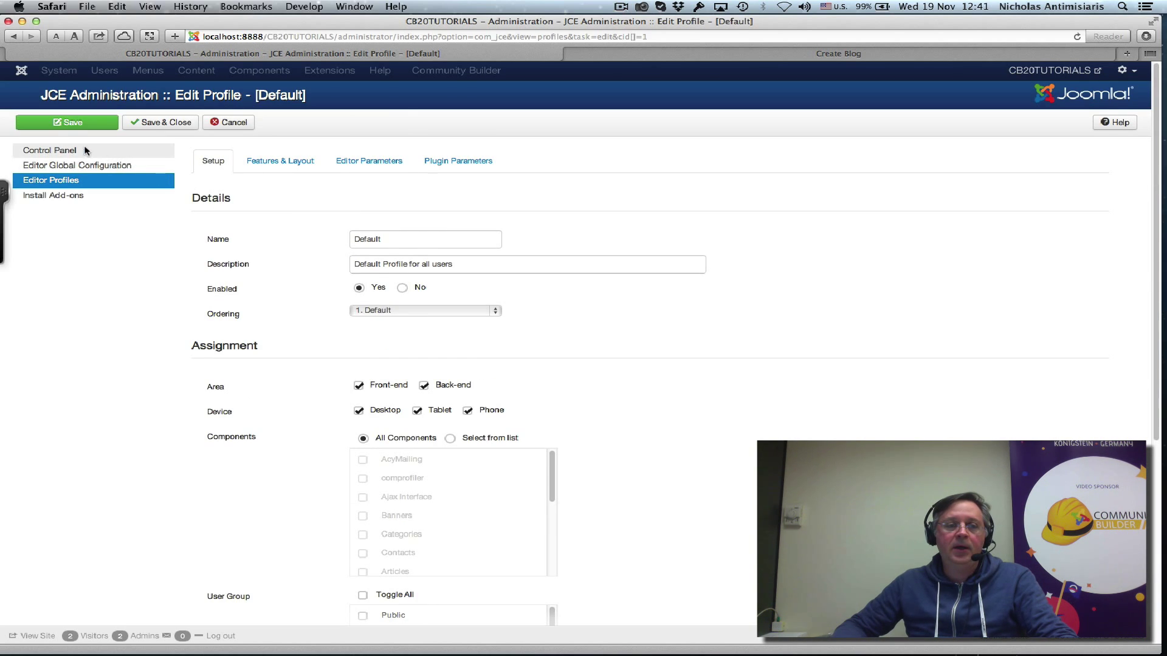
pyautogui.click(60, 123)
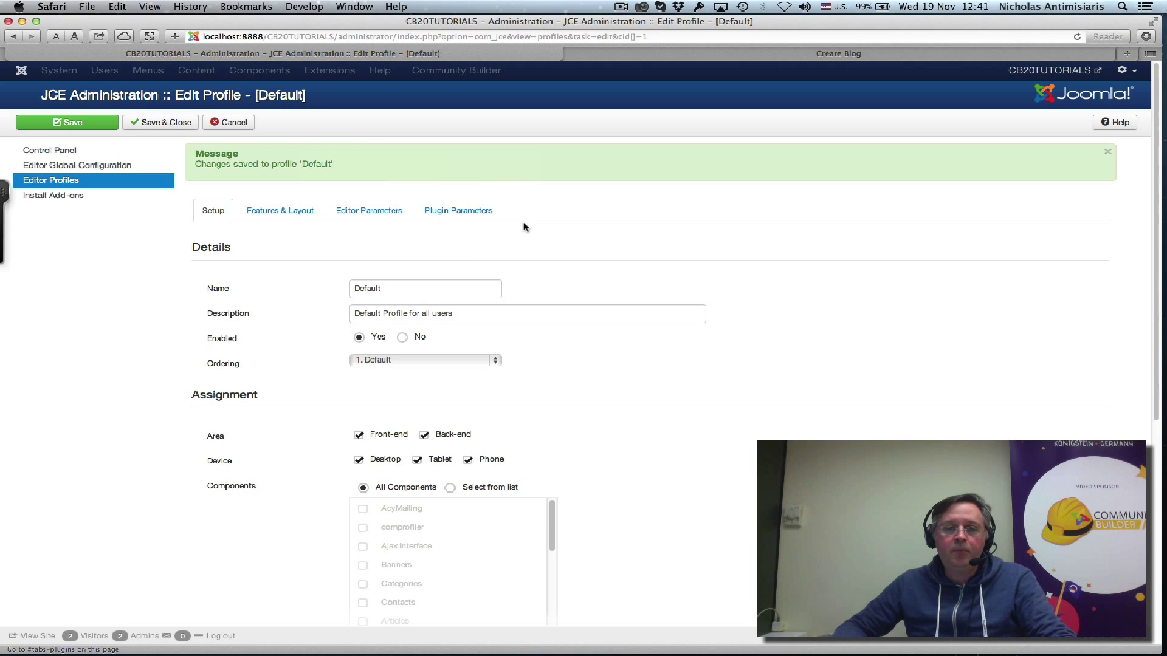
# Step: Set the Image Manager plugin's File Directory Path to images/$id and save
pyautogui.click(459, 211)
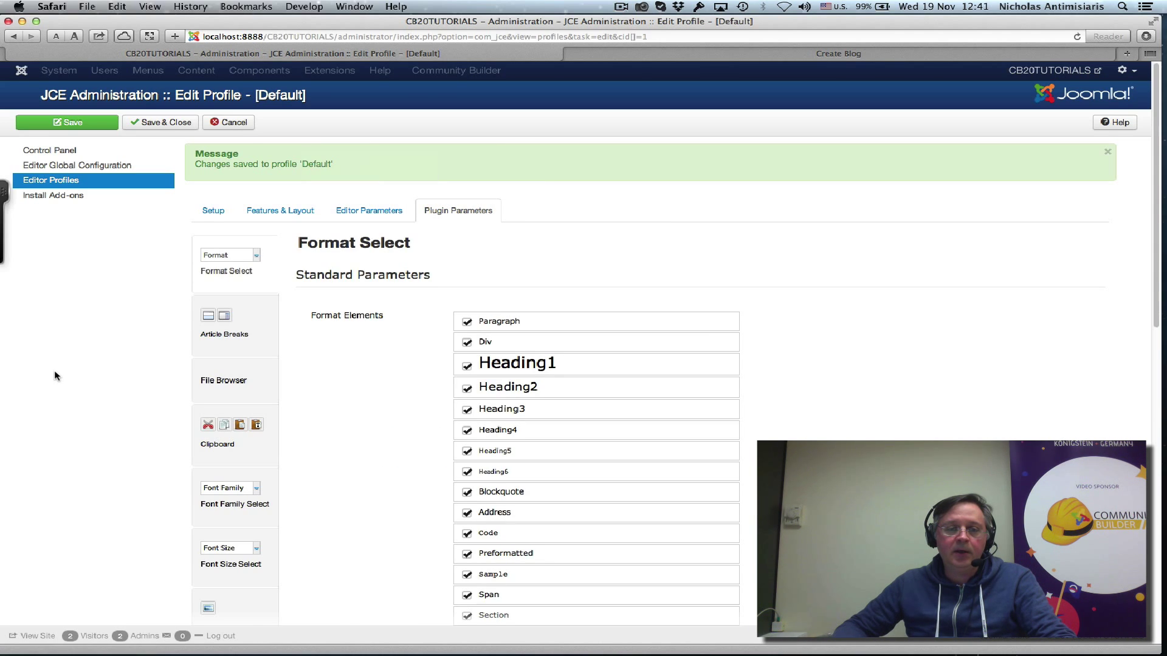
pyautogui.scroll(-4, 54, 375)
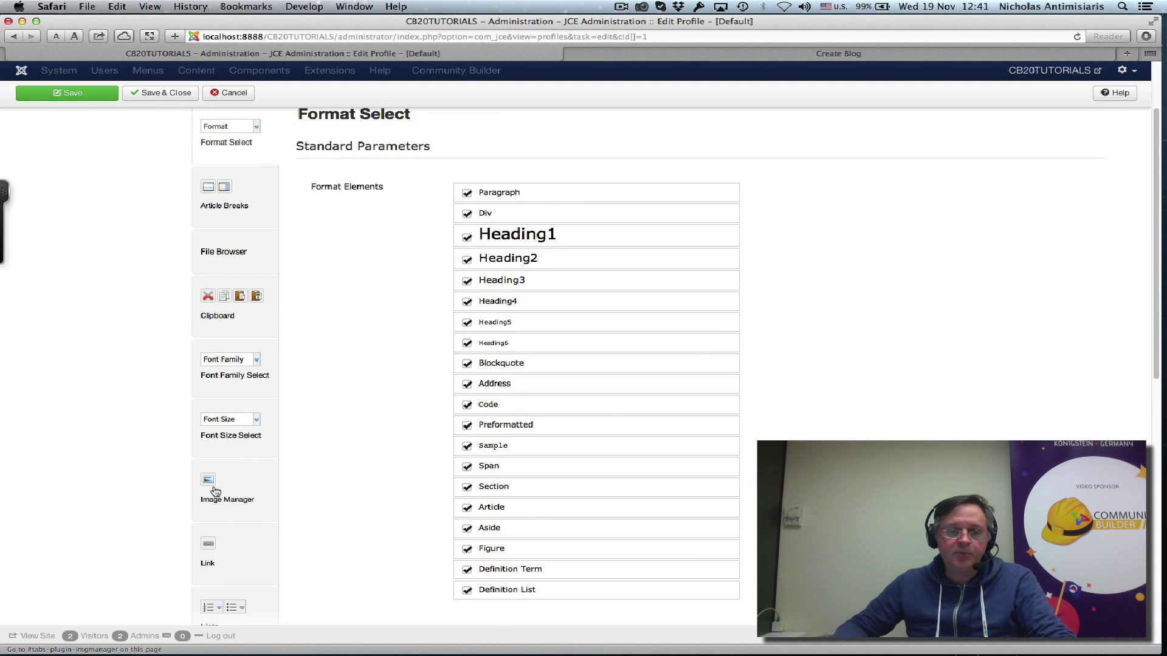
pyautogui.click(216, 490)
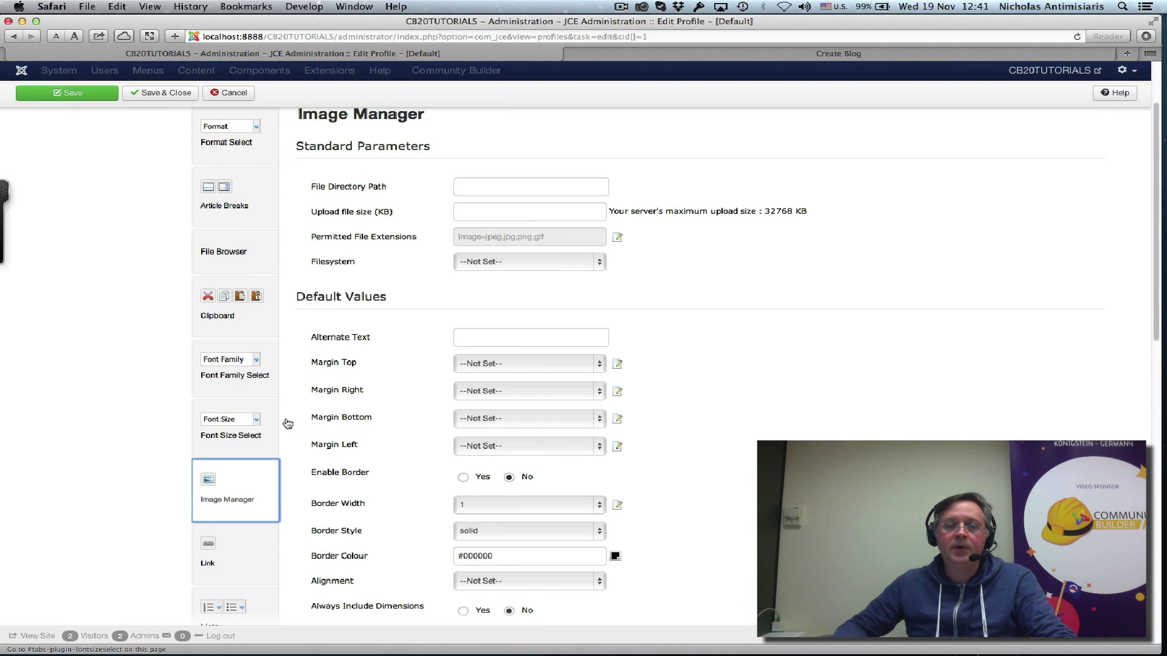
pyautogui.scroll(2, 547, 365)
pyautogui.moveTo(411, 253)
pyautogui.moveTo(371, 239)
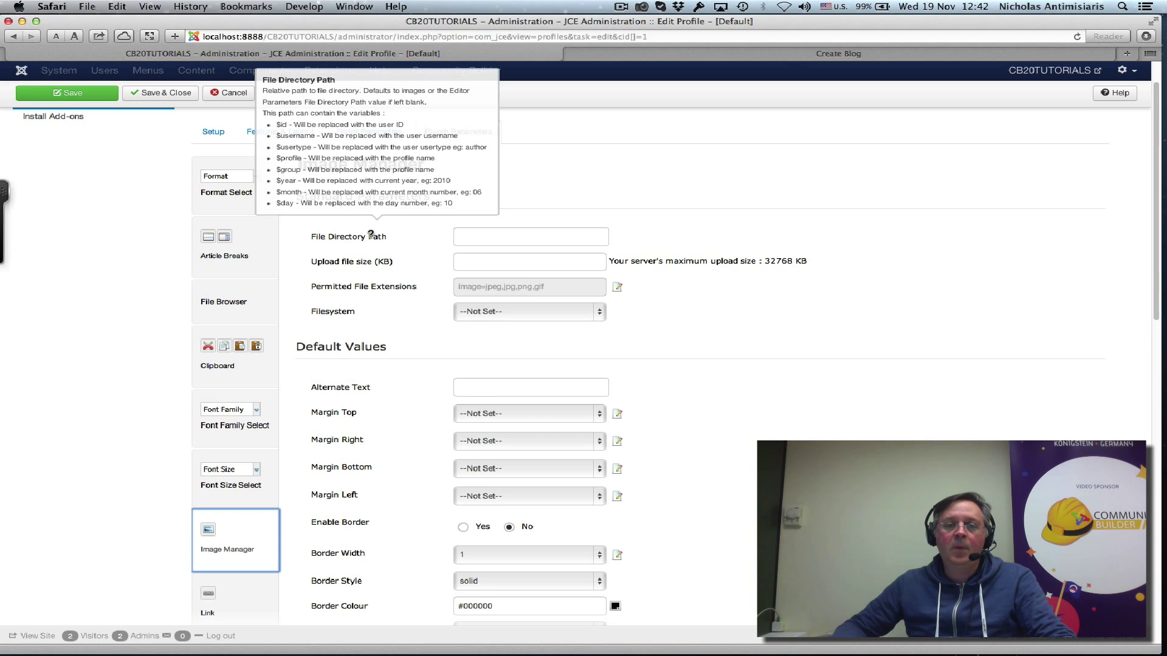
pyautogui.click(472, 233)
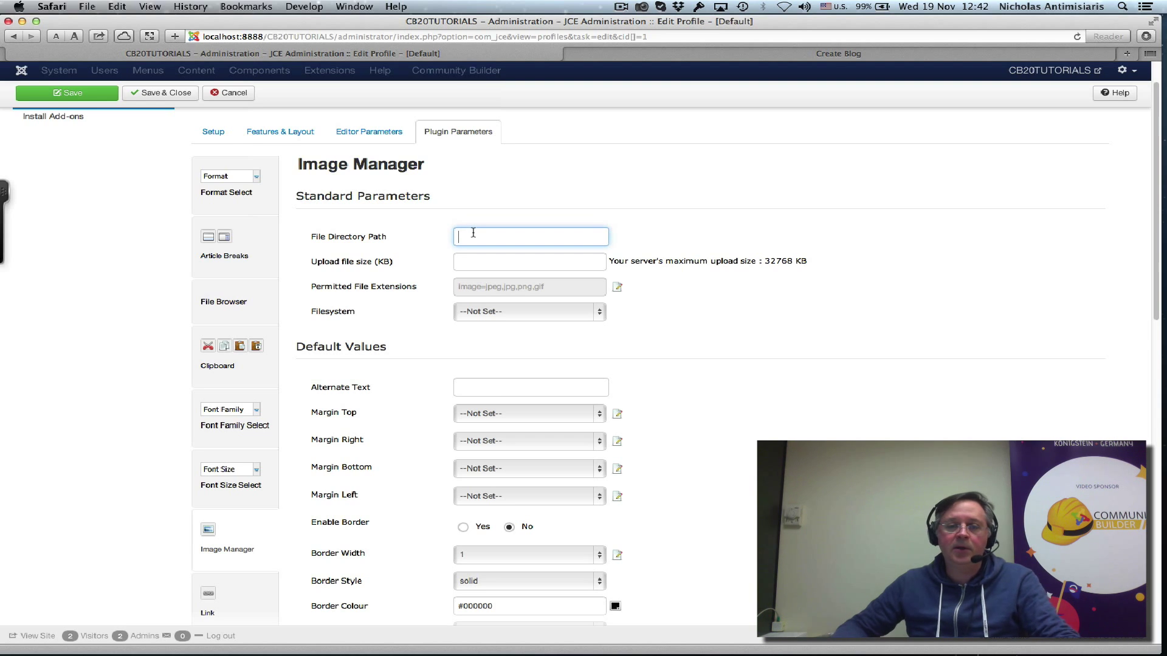
pyautogui.write('image')
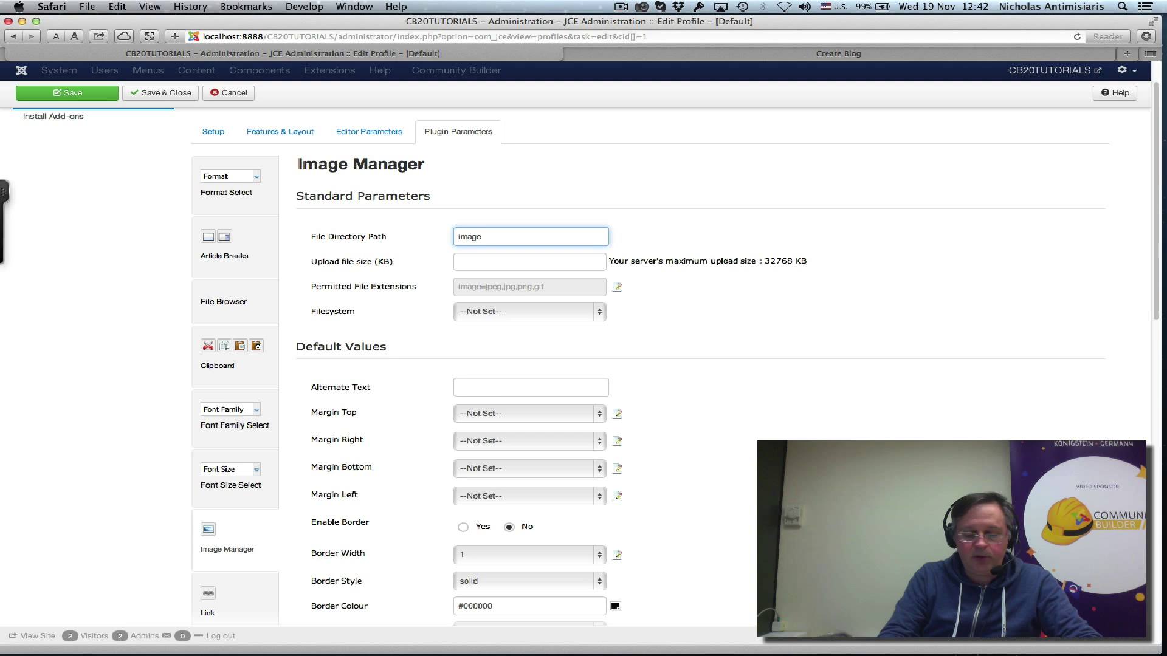
pyautogui.write('s/')
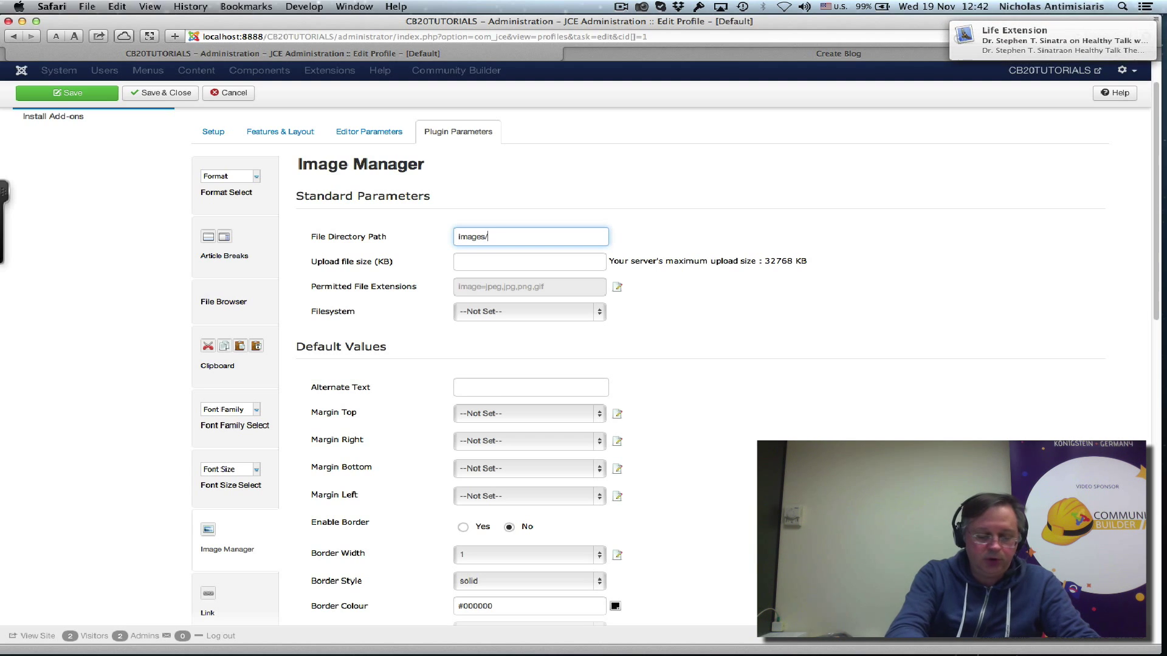
pyautogui.write('$id')
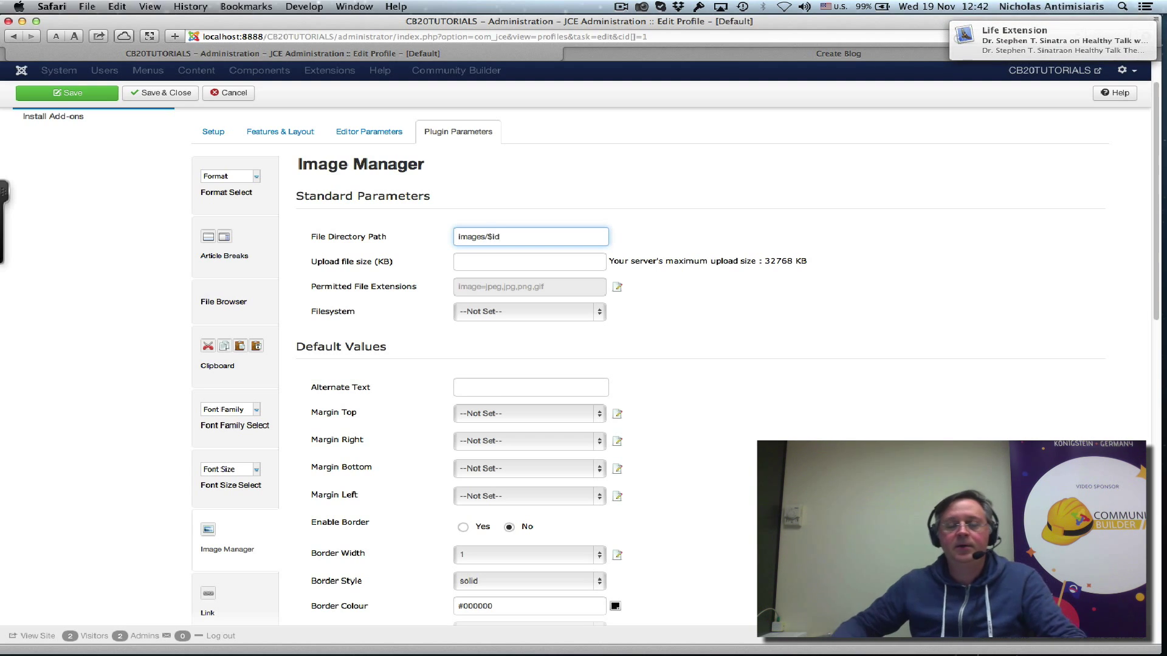
pyautogui.click(750, 186)
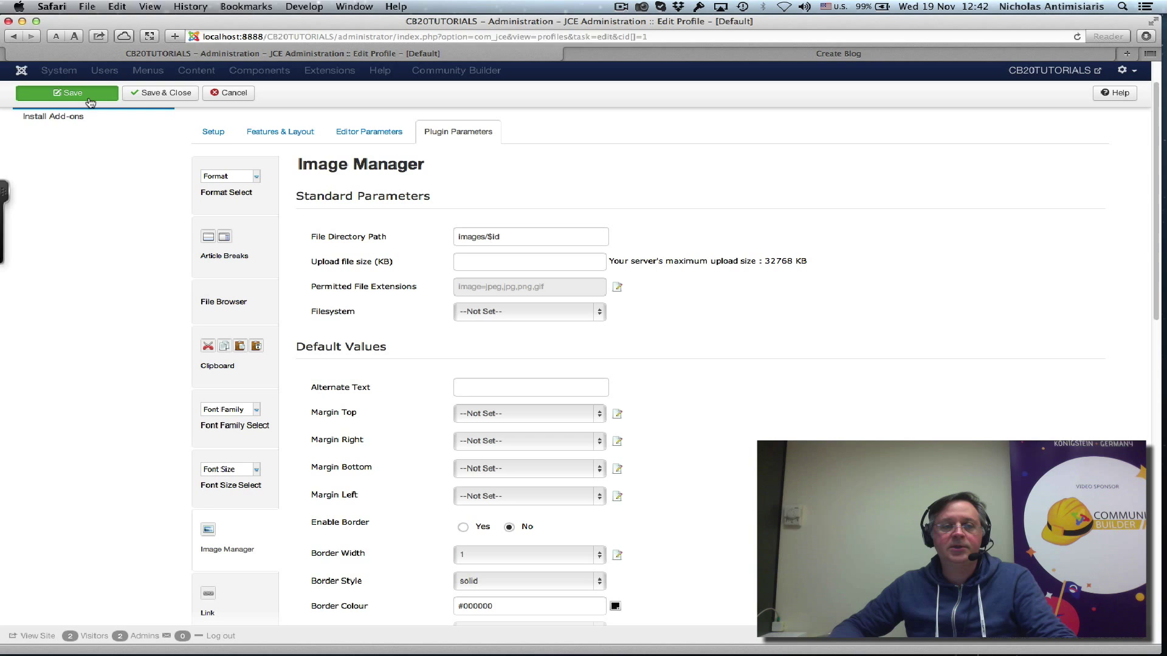
pyautogui.click(680, 36)
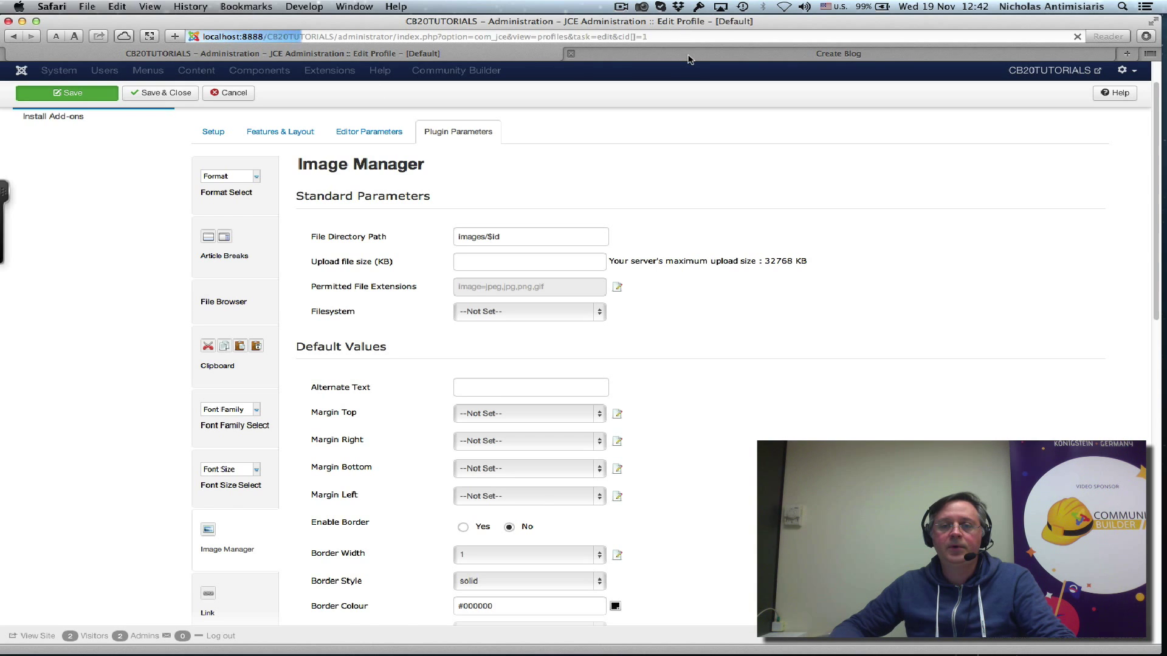
# Step: Load the site's home page URL in the Create Blog tab
pyautogui.click(690, 55)
pyautogui.scroll(3, 743, 209)
pyautogui.scroll(-6, 828, 261)
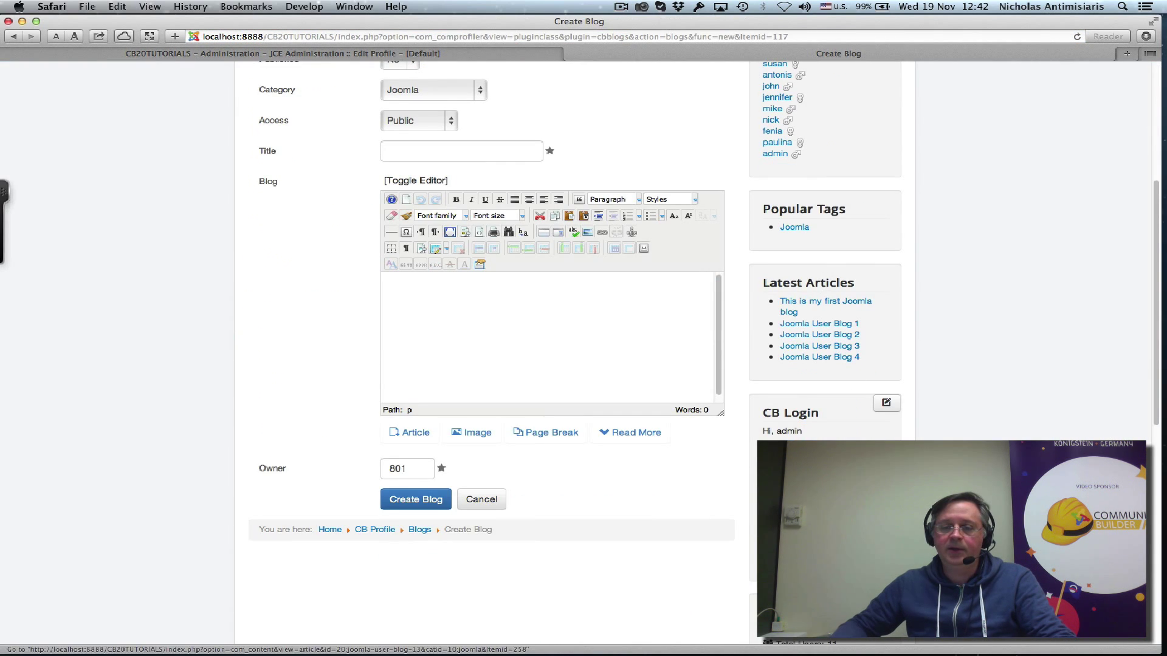
pyautogui.press('super+l')
pyautogui.write('localhost:8888')
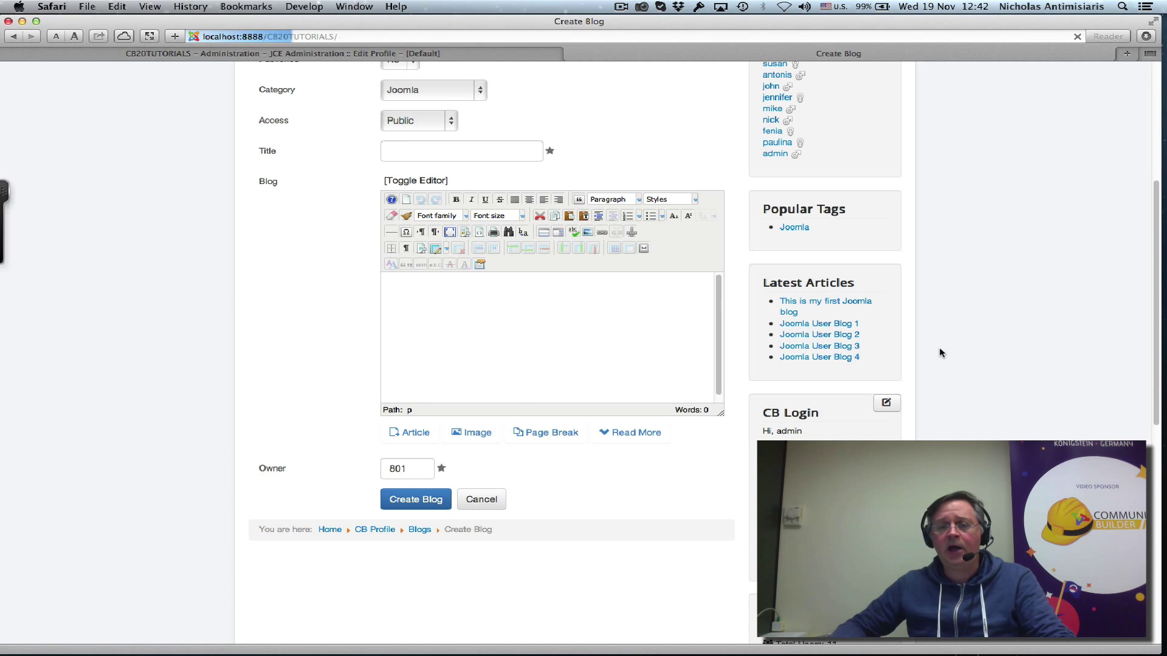
pyautogui.press('Return')
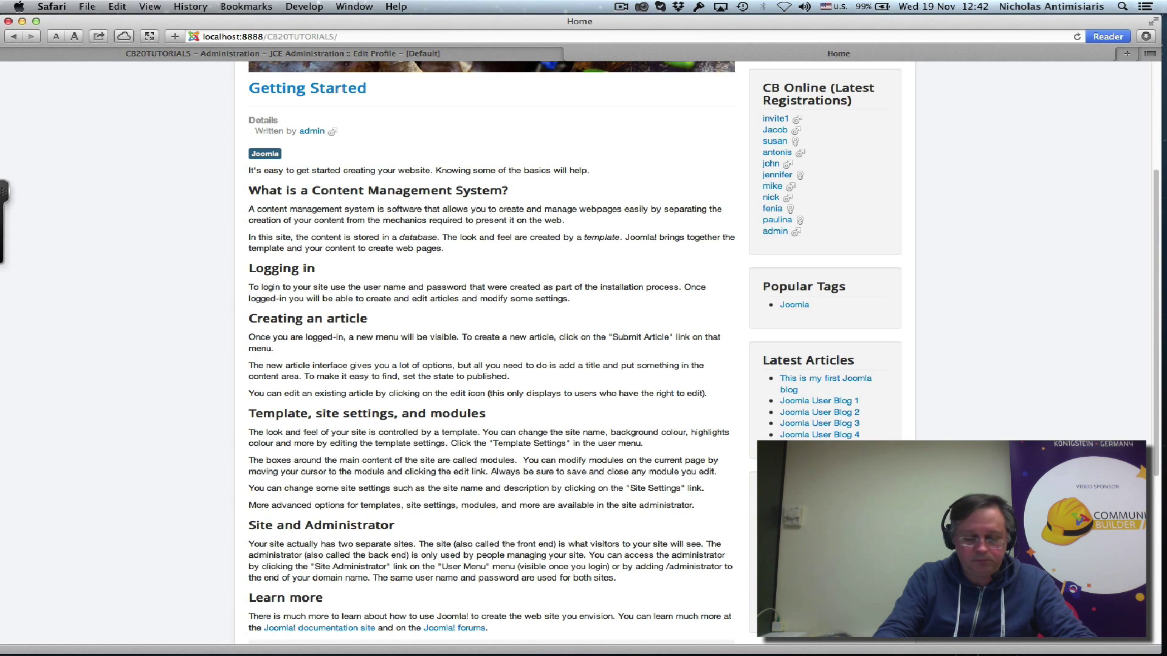
pyautogui.press('super+l')
pyautogui.write('l')
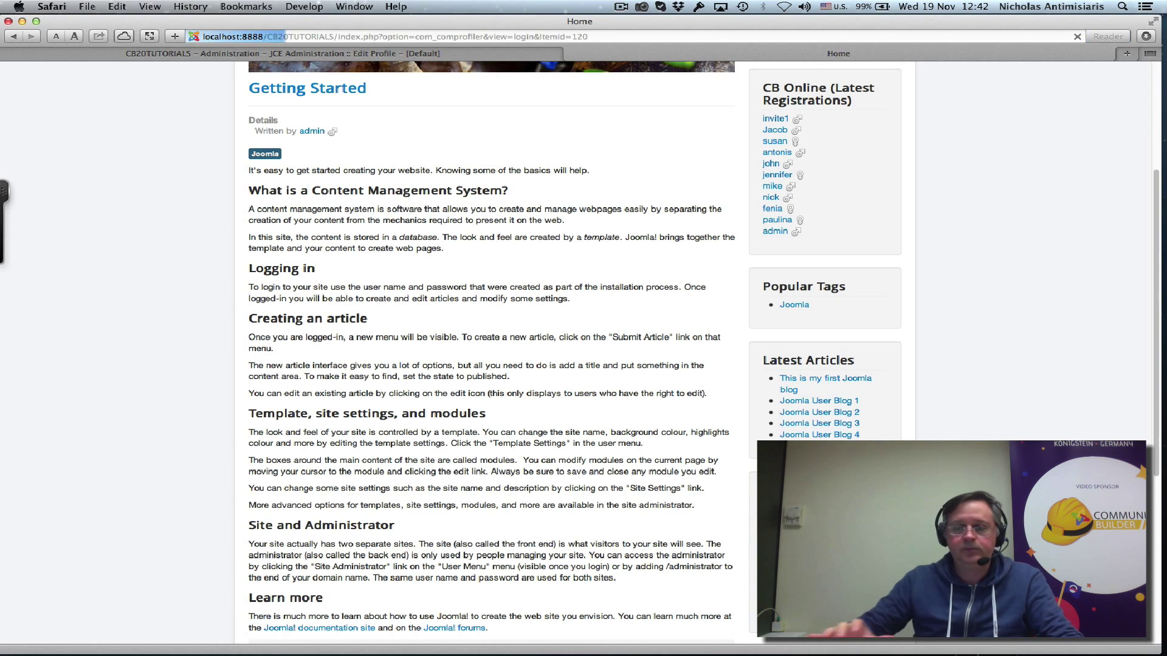
pyautogui.press('Delete')
pyautogui.press('Return')
# Step: Open the logged-in user's profile from the CB Login avatar
pyautogui.scroll(-10, 491, 352)
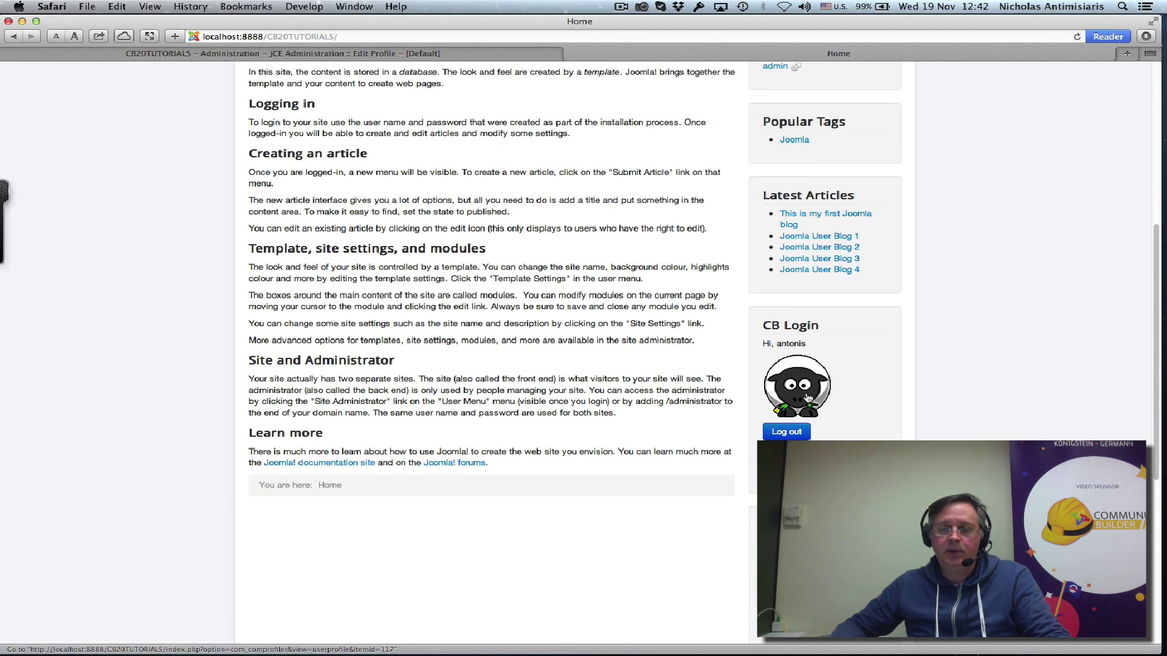
pyautogui.click(808, 398)
pyautogui.scroll(-3, 547, 429)
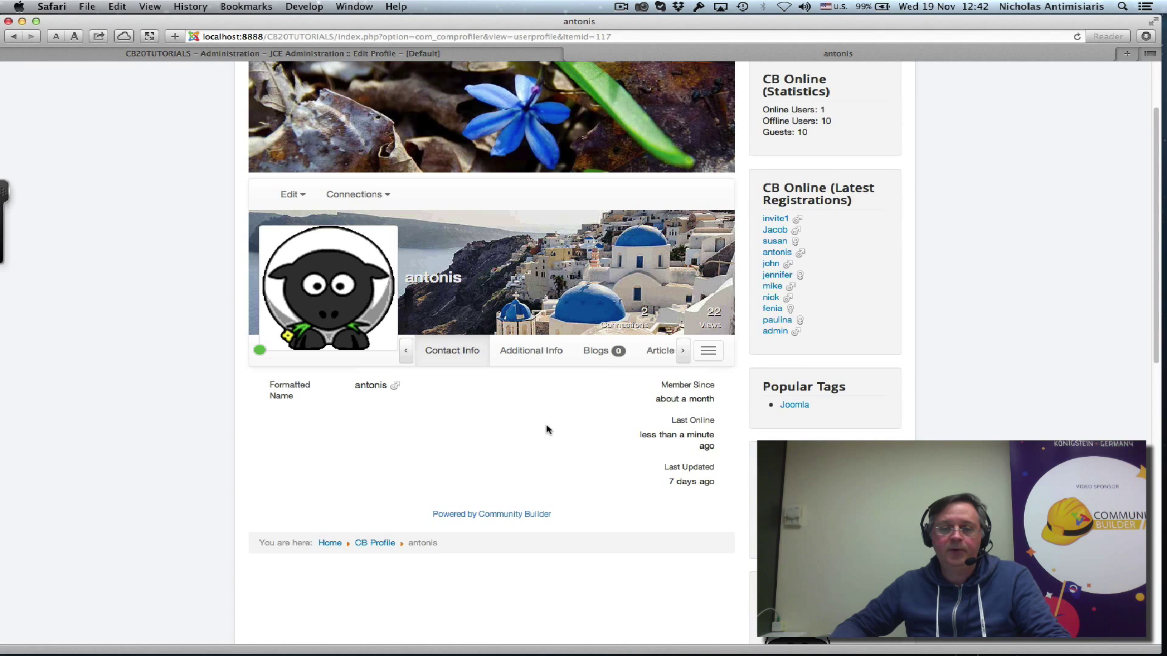
# Step: Start a New Blog from the user's Blogs tab and open the JCE Image Manager
pyautogui.click(597, 352)
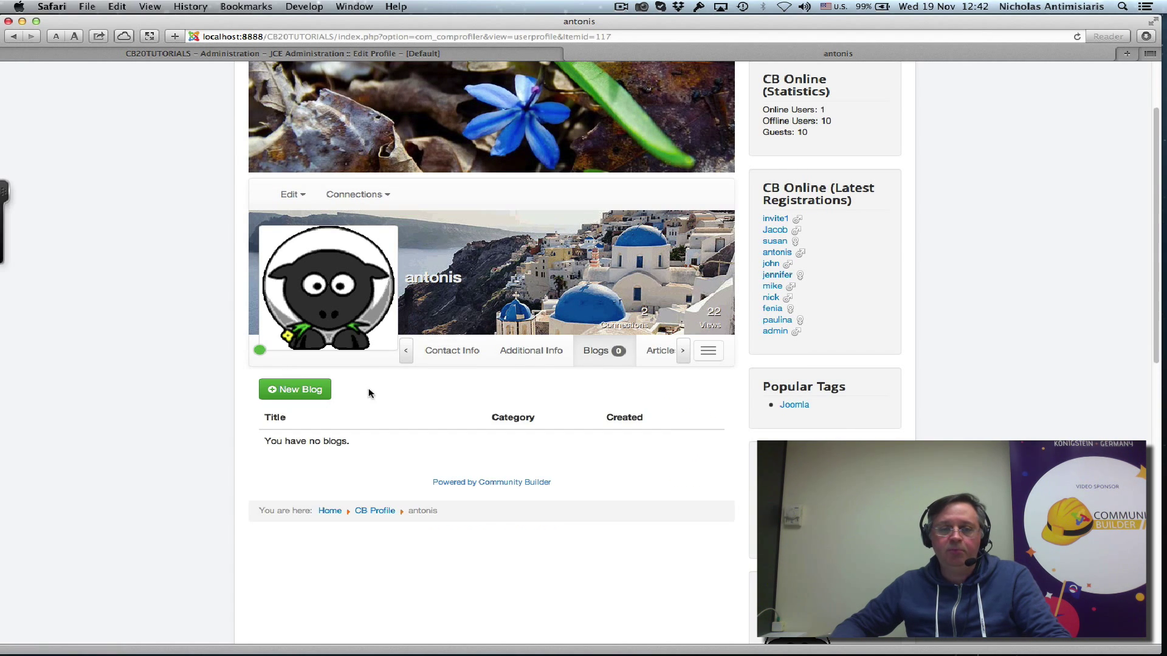
pyautogui.click(324, 393)
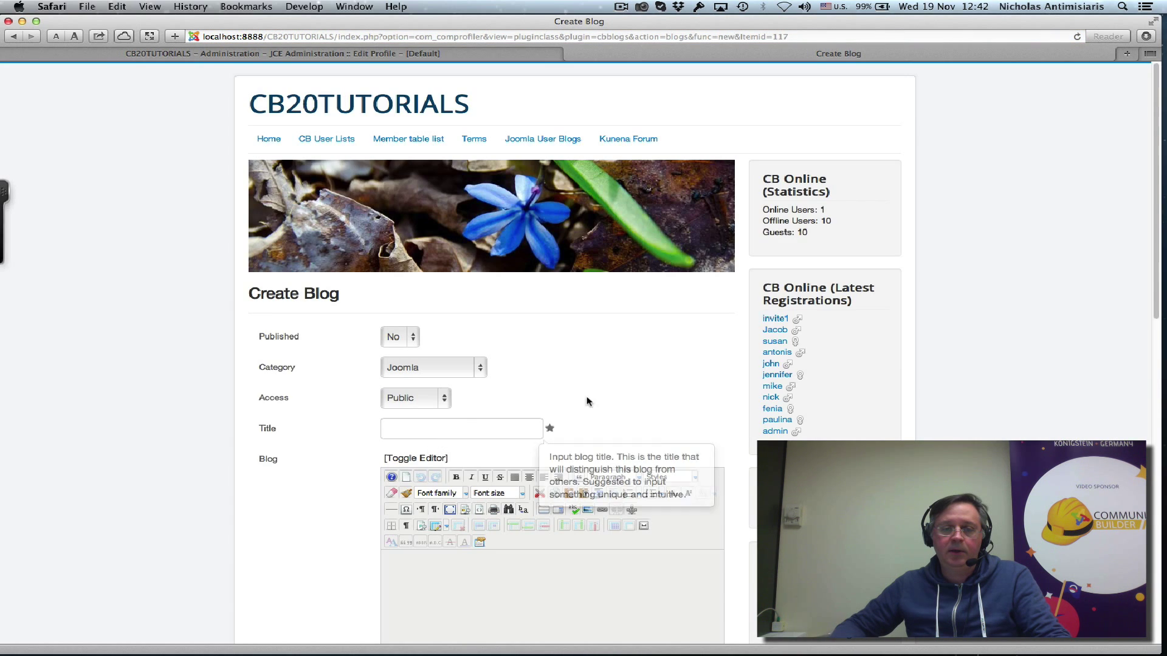
pyautogui.scroll(-3, 587, 401)
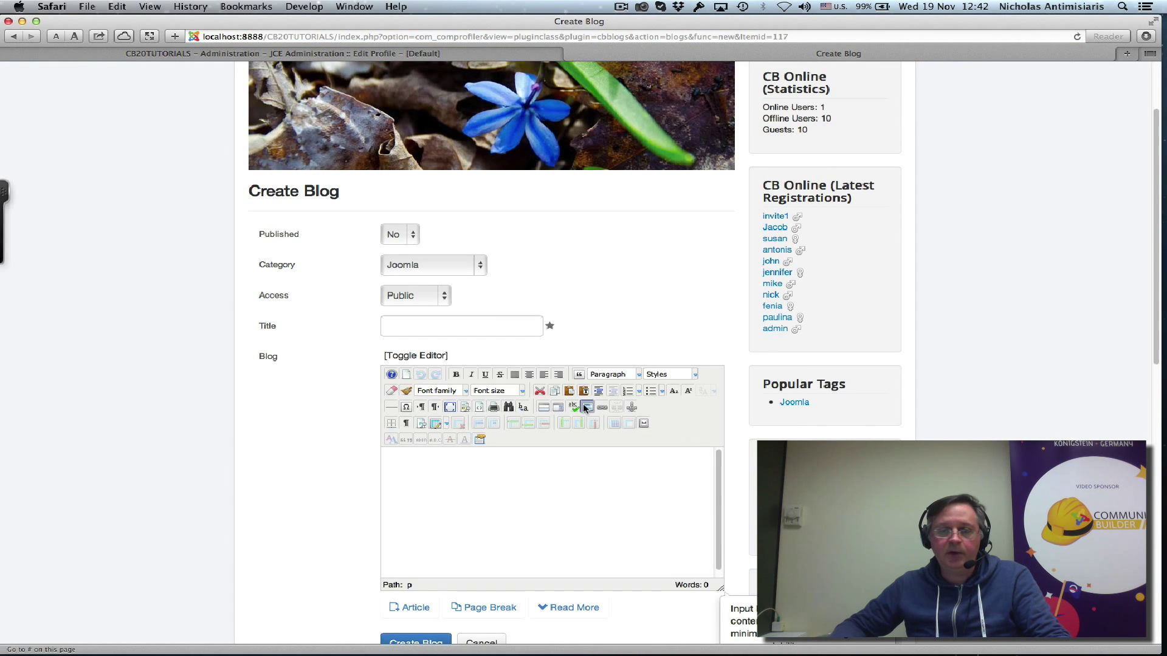
pyautogui.click(587, 407)
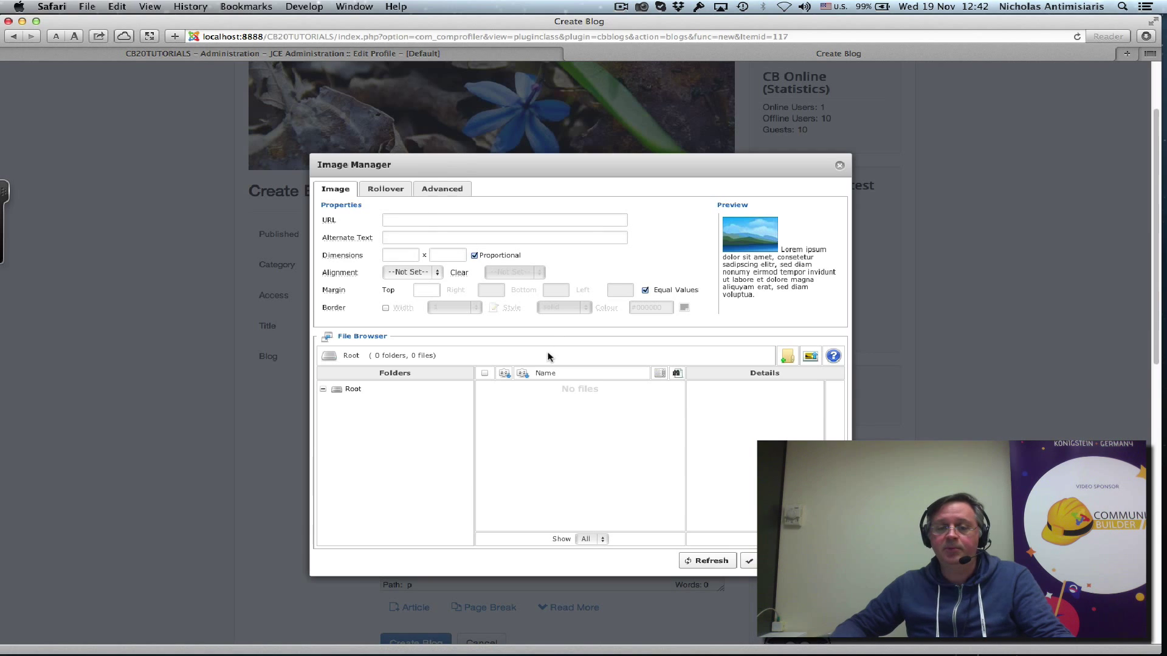
# Step: Choose CBLogo-Color-320-helmet.png from JOOMLAPOLIS/OPS/TUTORIALS/VIDEOBLOG as the file to upload
pyautogui.click(810, 358)
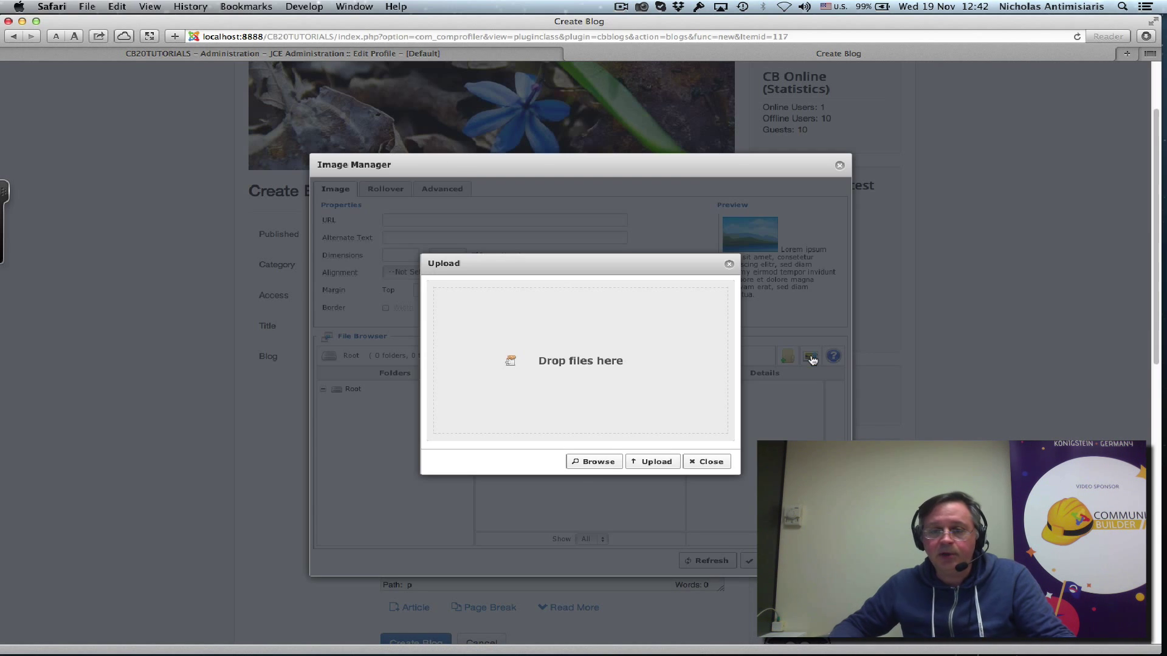
pyautogui.click(591, 463)
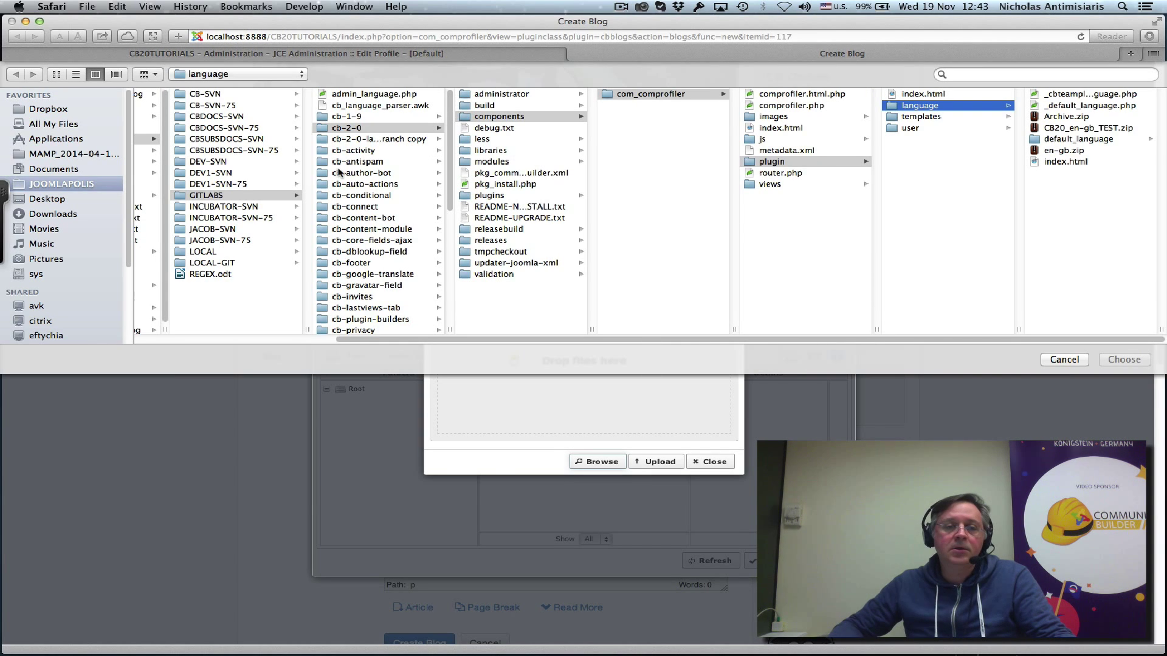
pyautogui.click(64, 184)
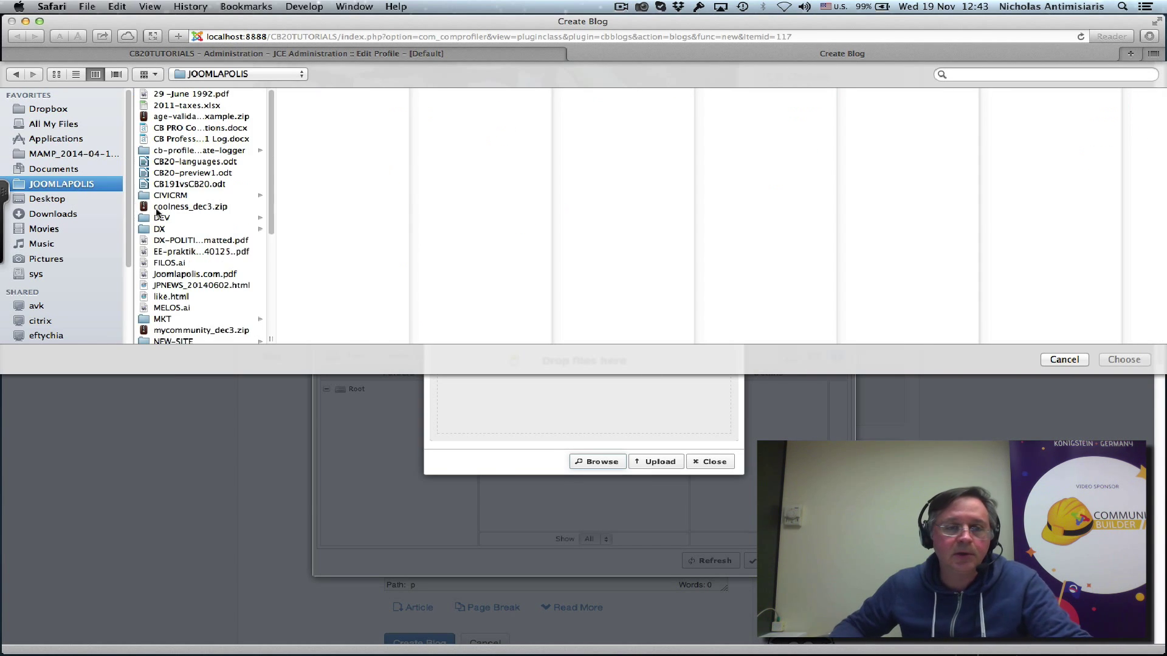
pyautogui.scroll(-5, 181, 246)
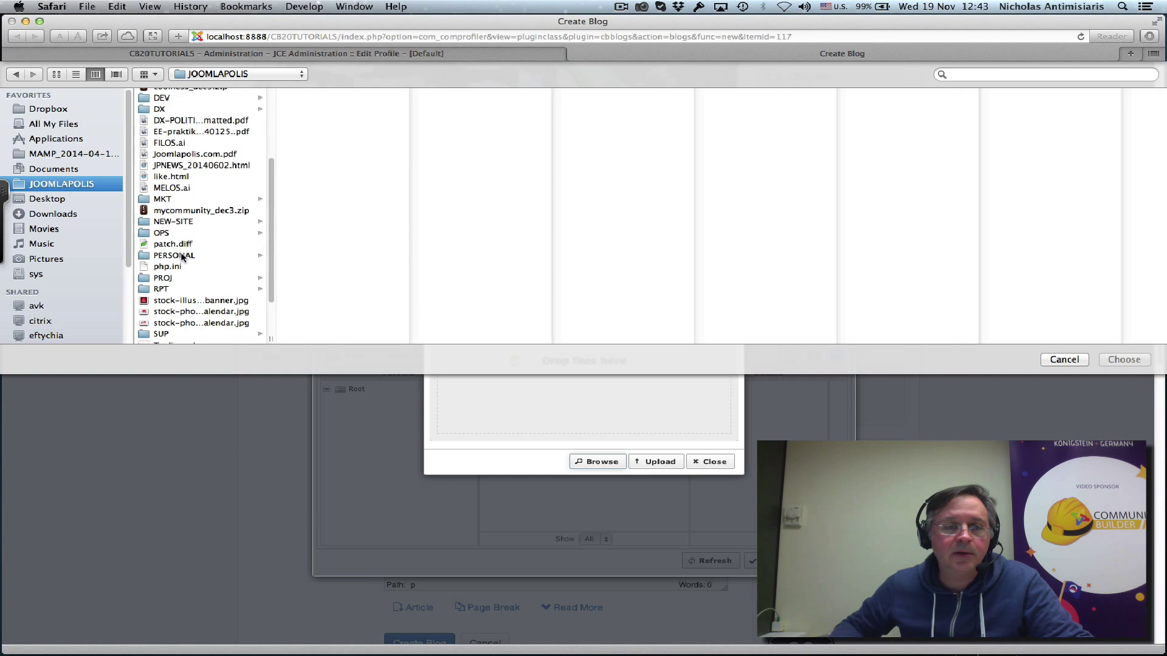
pyautogui.click(177, 234)
pyautogui.scroll(-15, 363, 264)
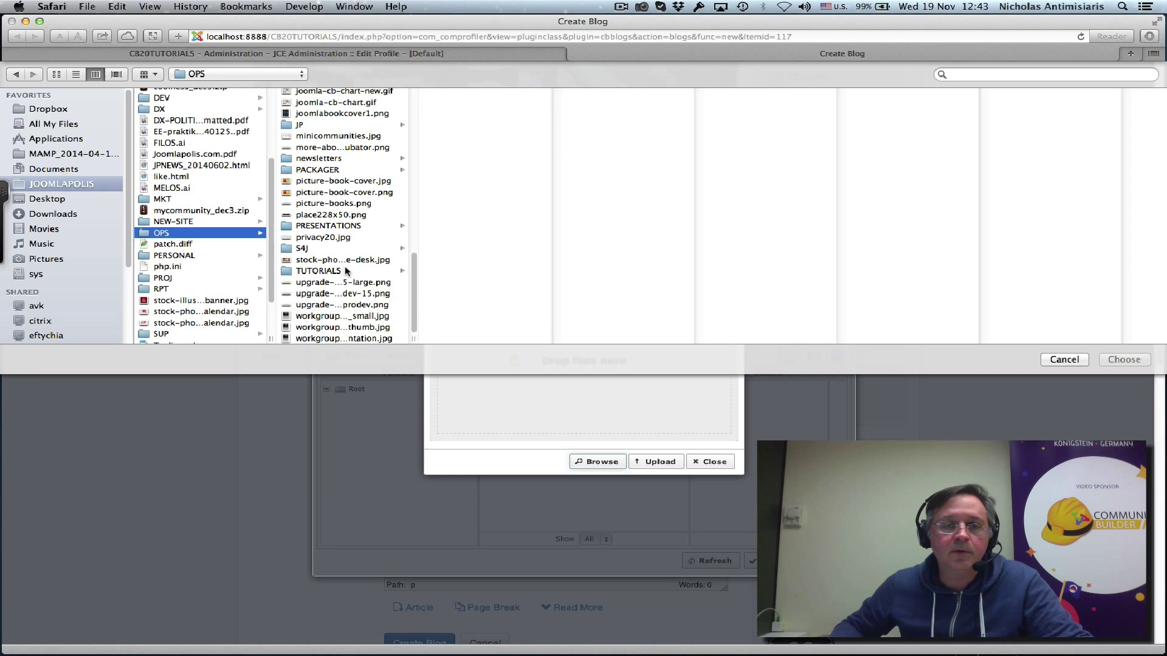
pyautogui.click(346, 271)
pyautogui.scroll(-5, 462, 292)
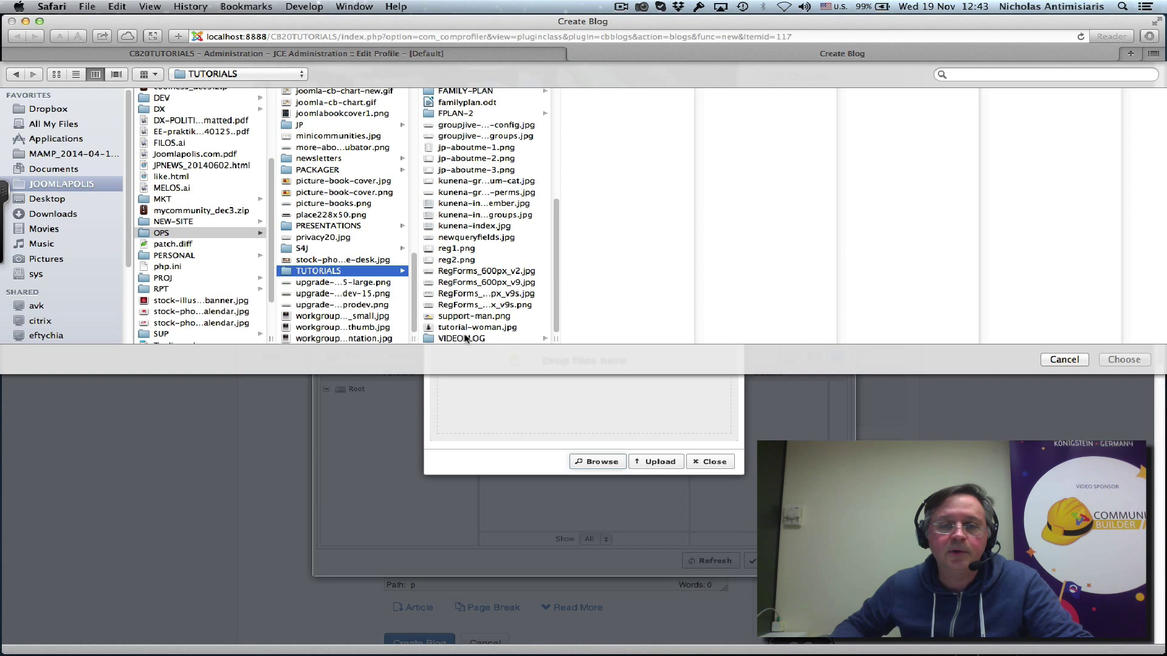
pyautogui.click(465, 338)
pyautogui.click(606, 208)
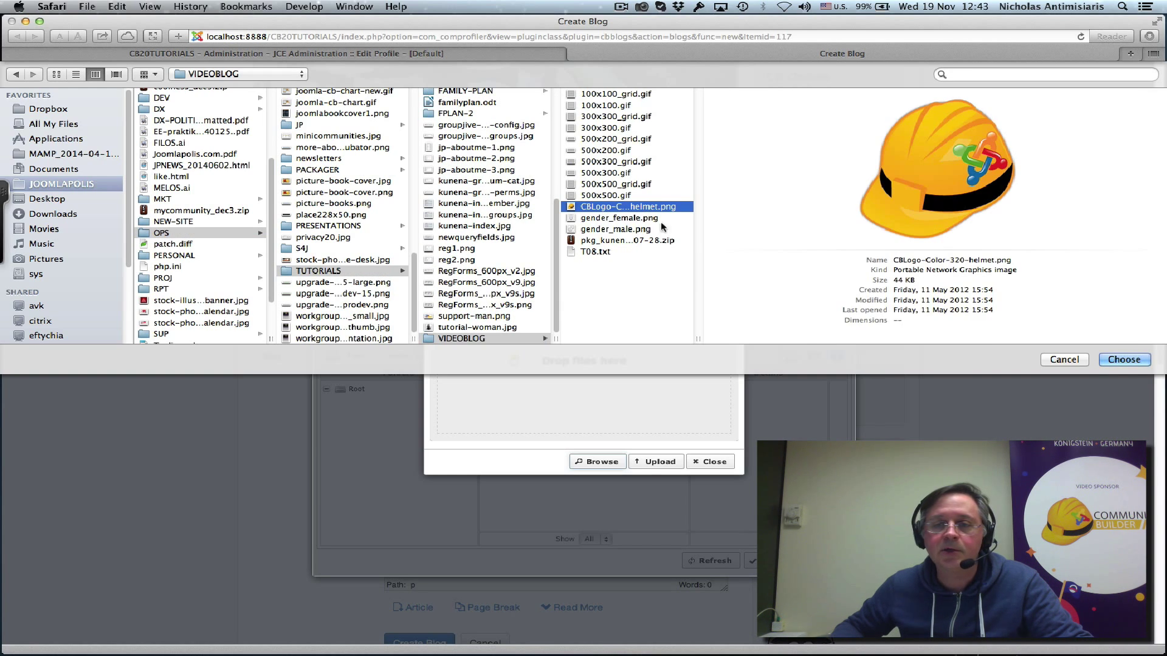
pyautogui.click(1124, 360)
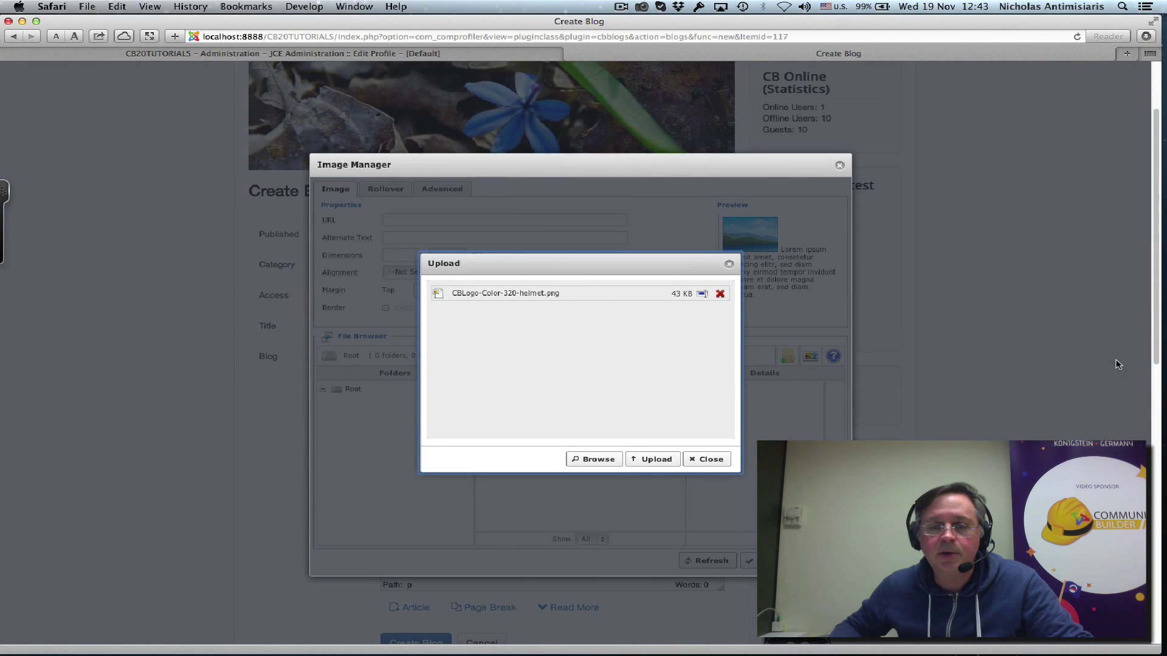
# Step: Upload the helmet logo and select it in the Image Manager, leaving alignment unset
pyautogui.click(657, 460)
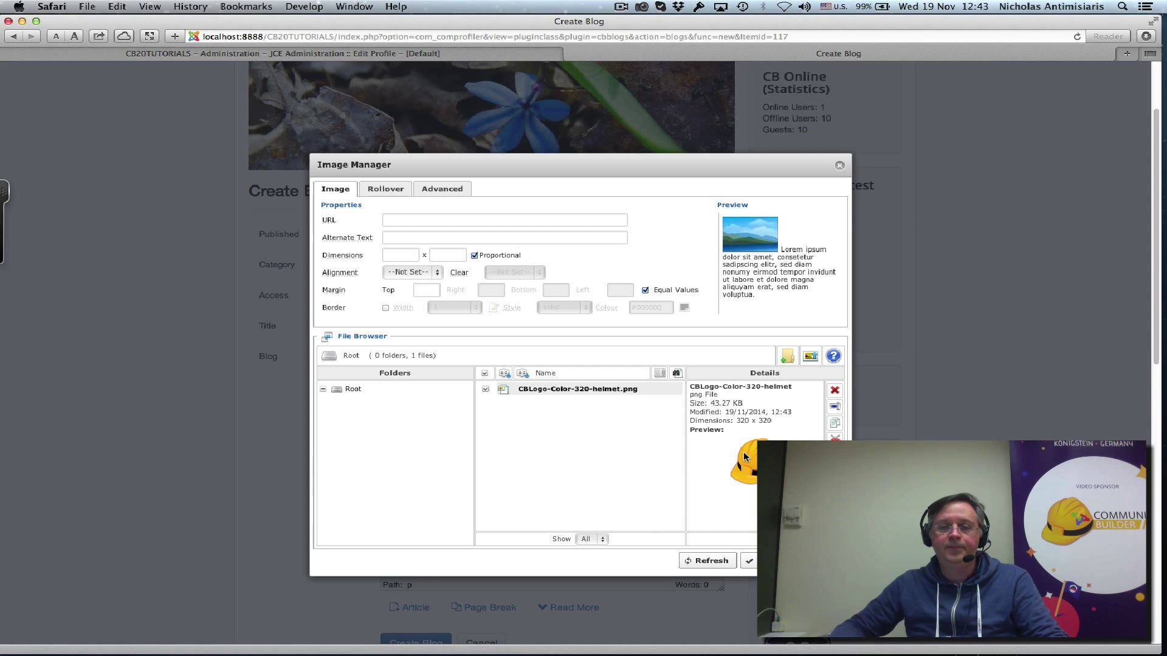
pyautogui.click(547, 390)
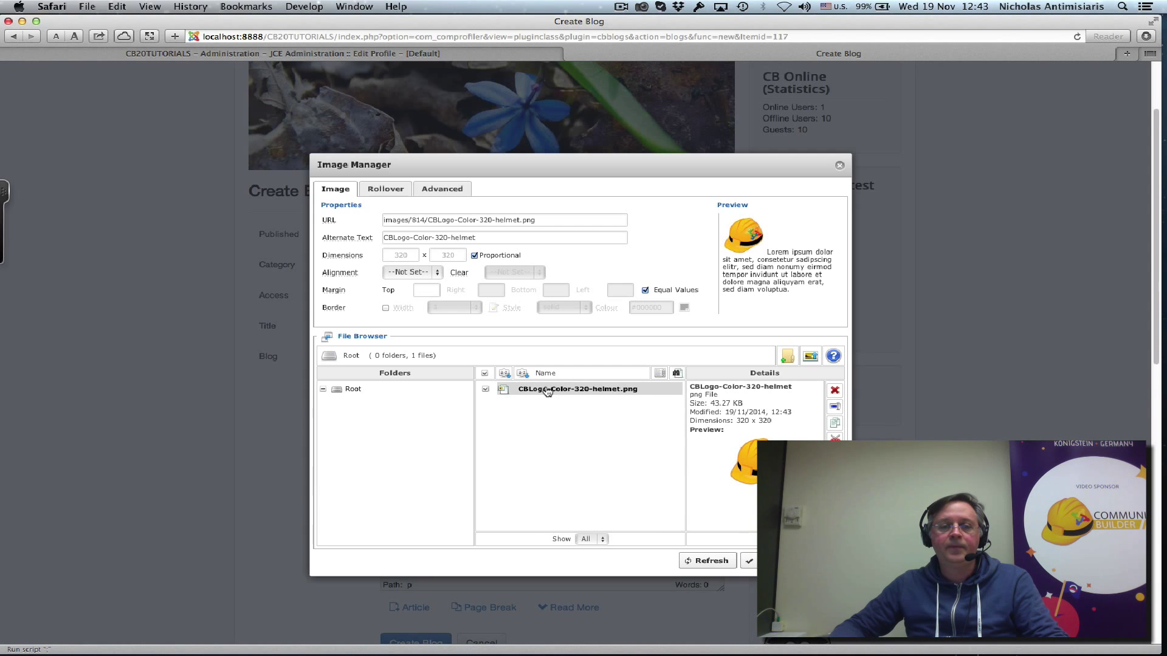
pyautogui.click(431, 276)
pyautogui.click(644, 238)
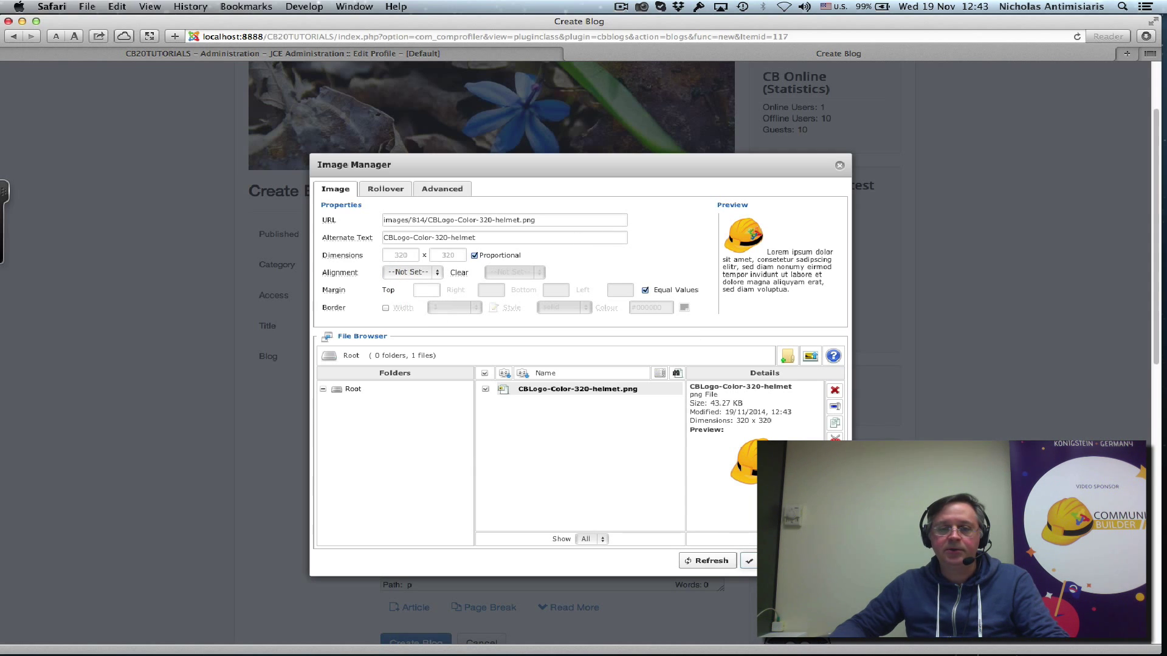
# Step: Insert the helmet logo and type 'Hello this is' followed by the author's name
pyautogui.click(767, 561)
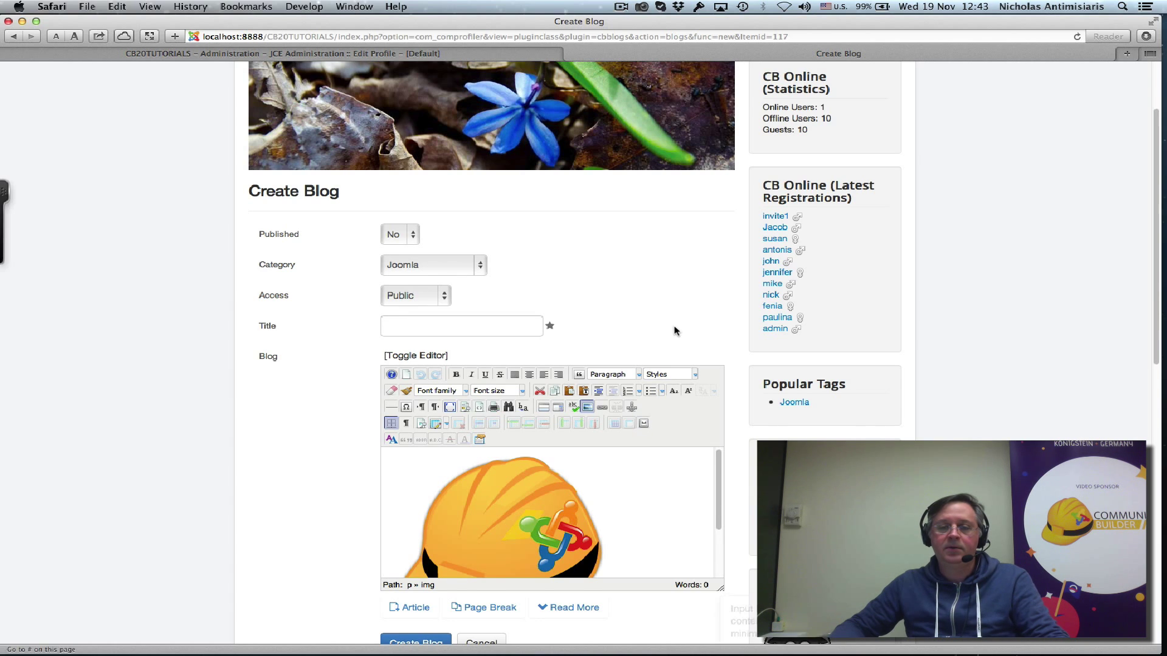
pyautogui.scroll(-3, 675, 328)
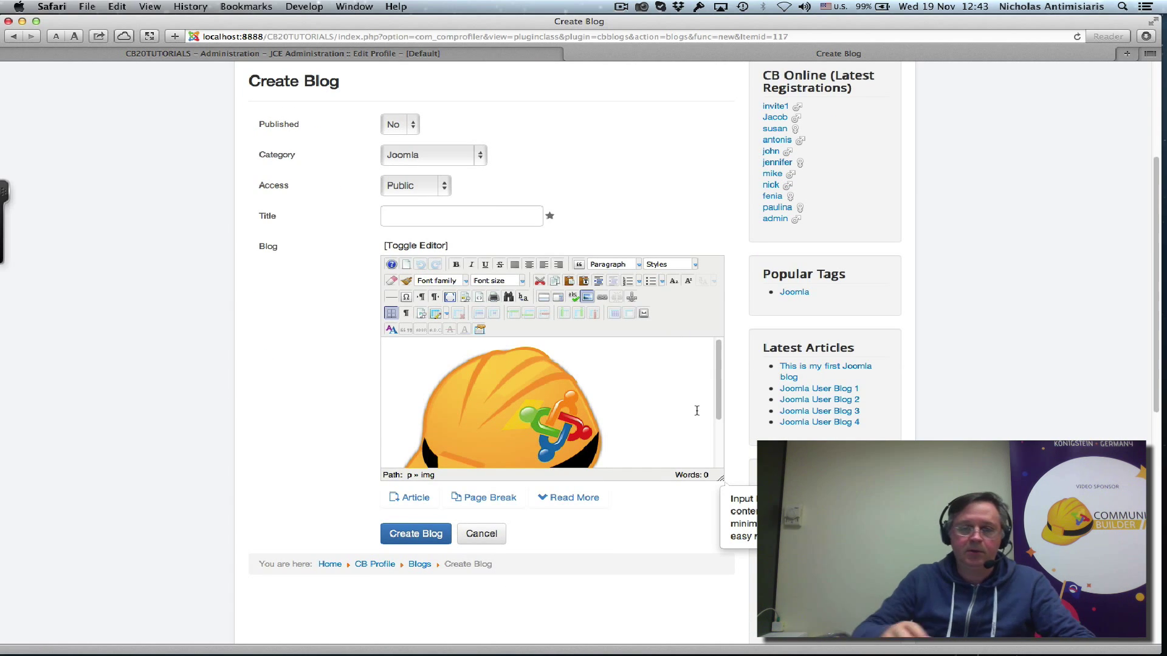
pyautogui.write('Hell')
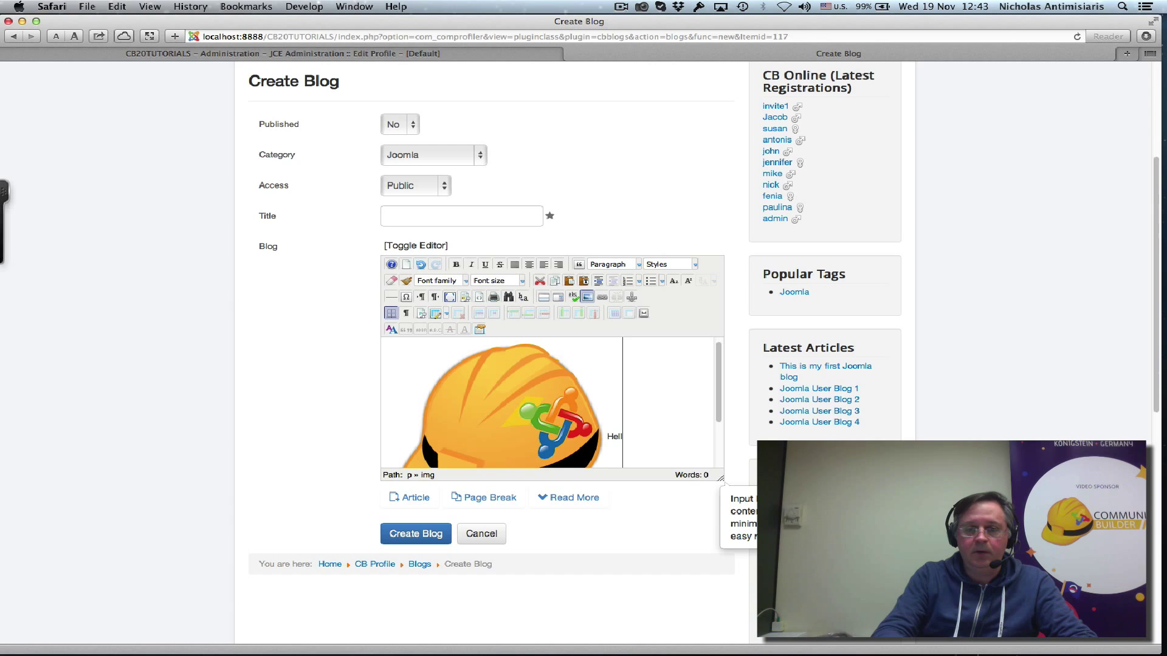
pyautogui.write('o this')
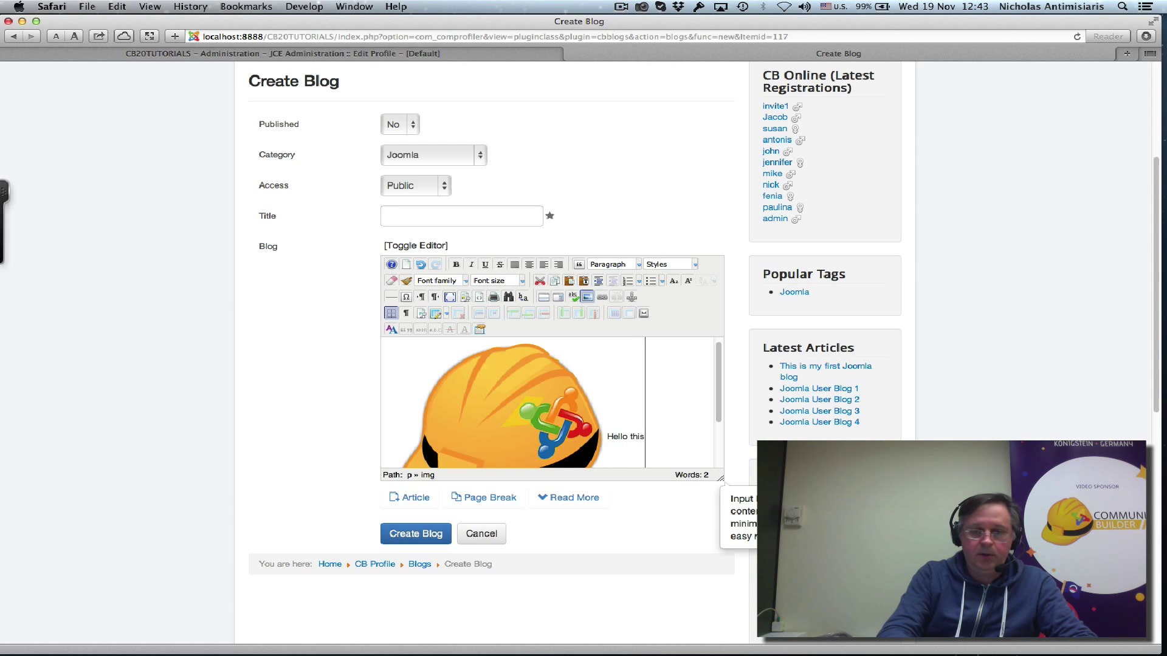
pyautogui.write(' is')
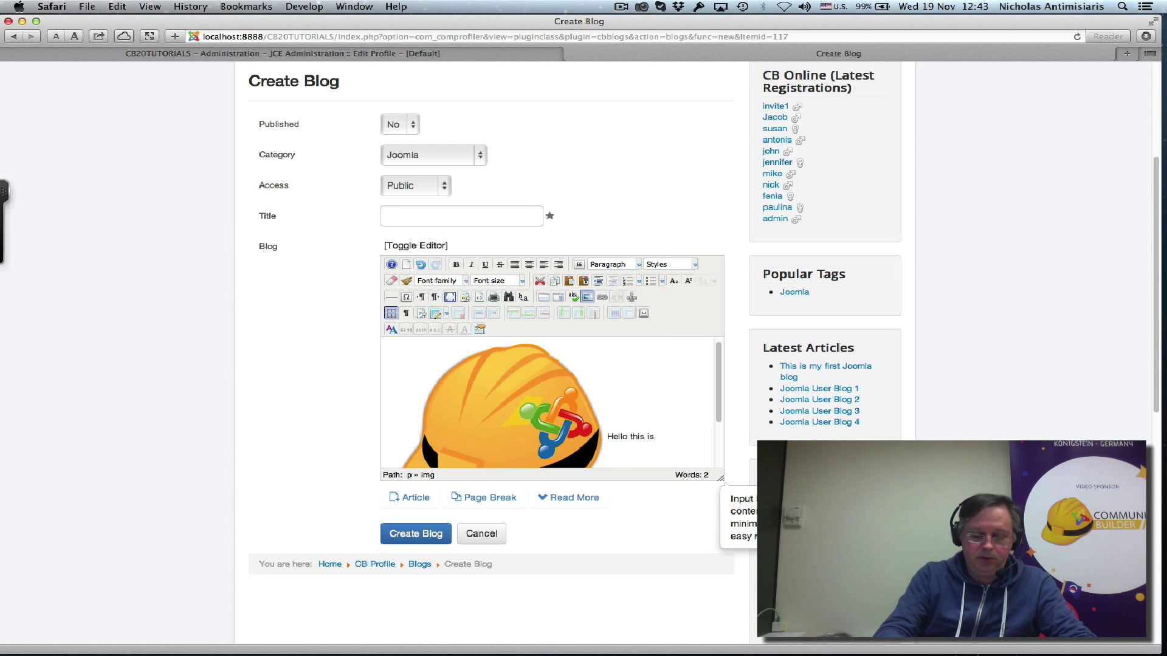
pyautogui.write('t')
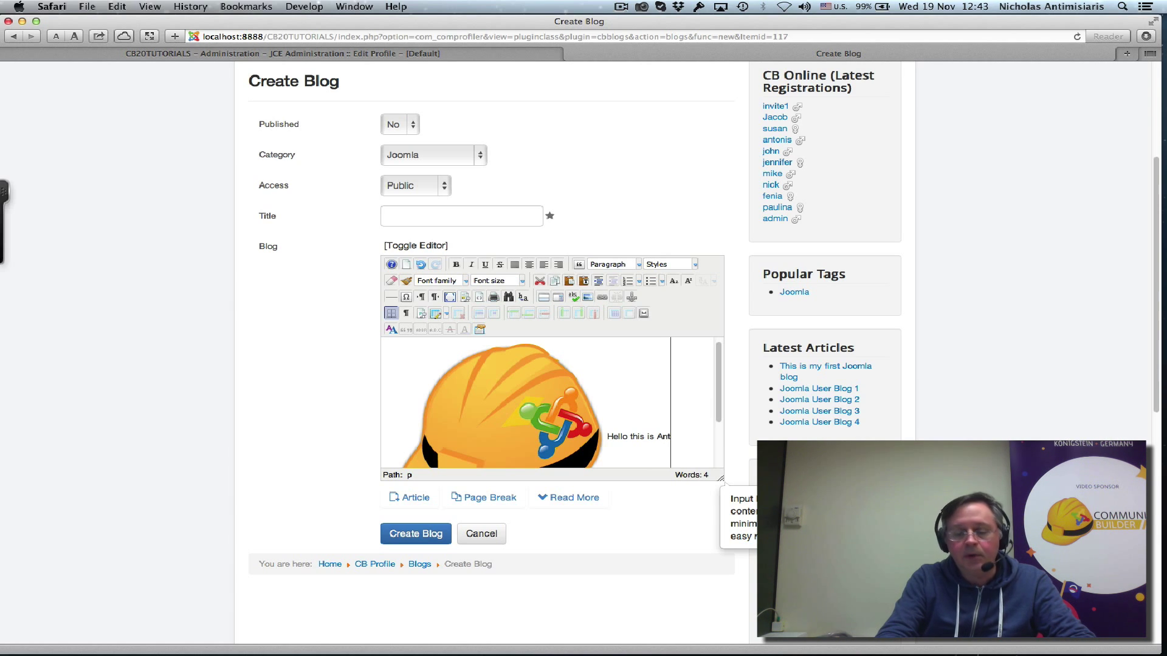
pyautogui.write('inis')
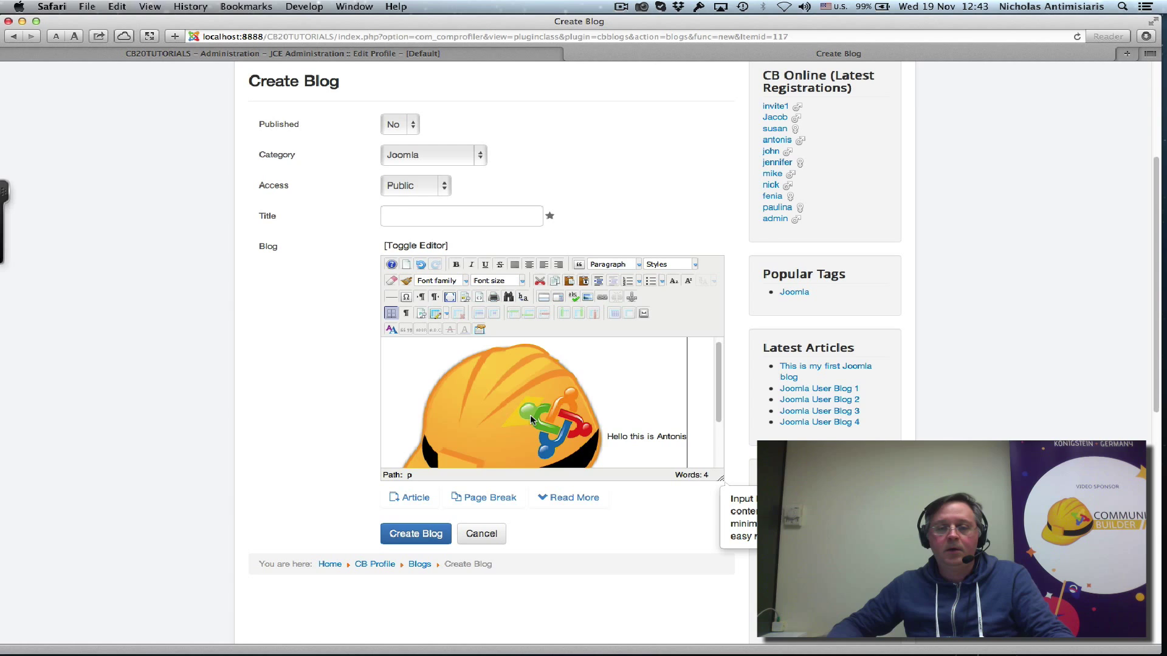
pyautogui.click(477, 420)
pyautogui.rightClick(503, 397)
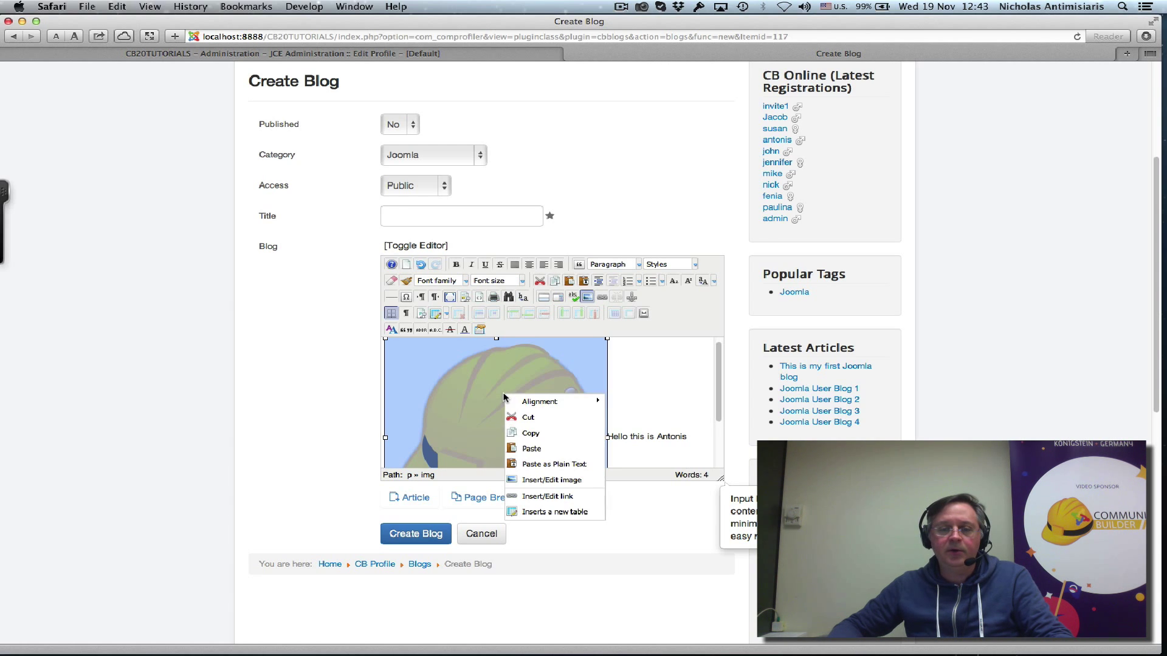
# Step: Left-align the helmet image, title the post 'Hello' and create the blog
pyautogui.moveTo(526, 402)
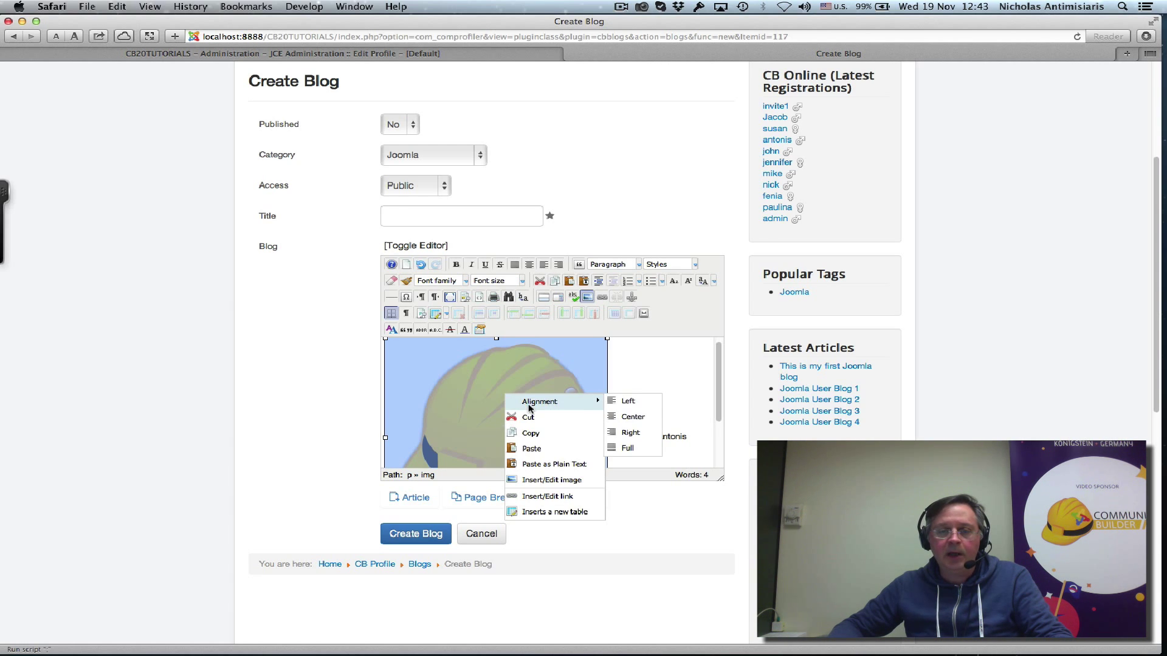
pyautogui.click(632, 402)
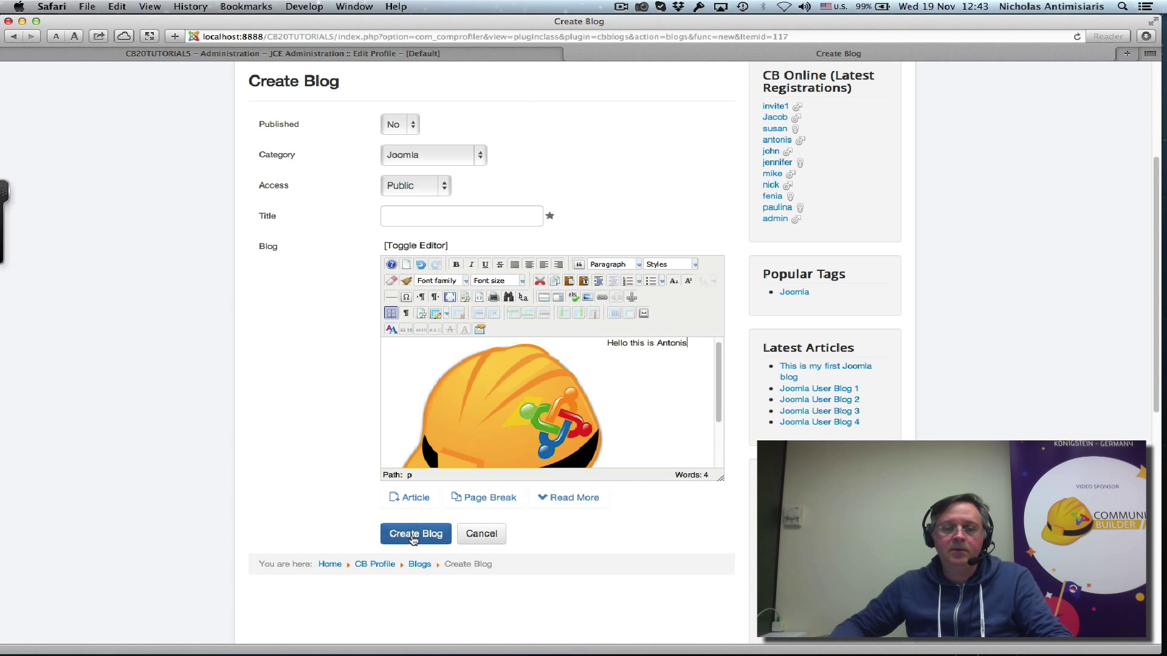
pyautogui.click(415, 535)
pyautogui.moveTo(447, 351)
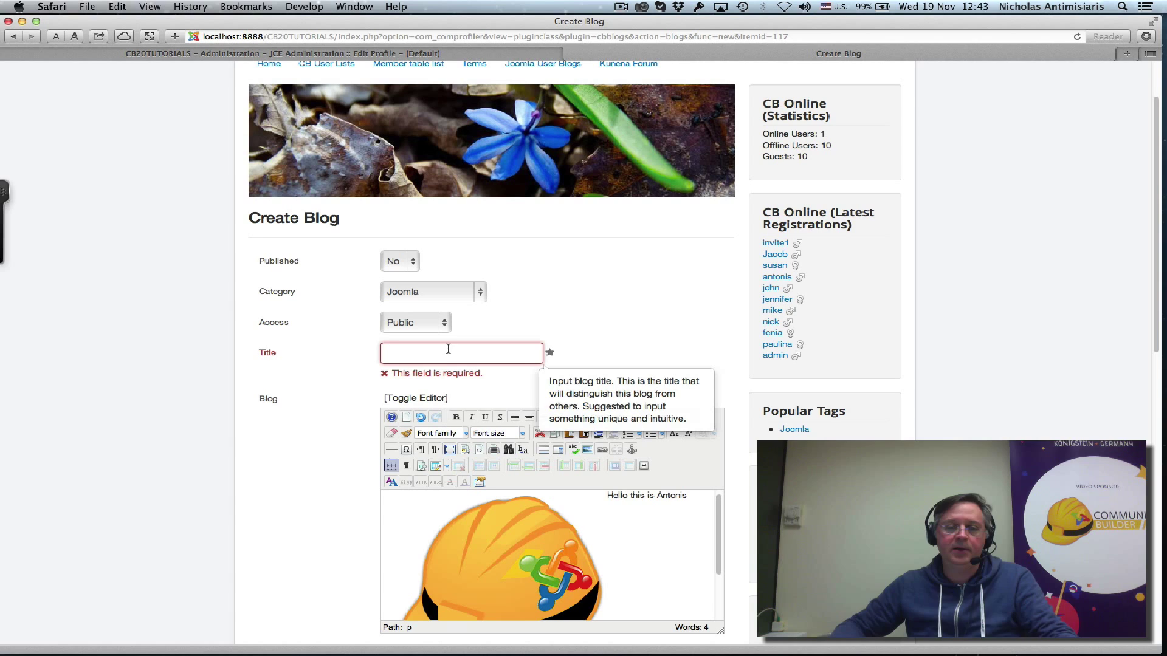
pyautogui.write('H')
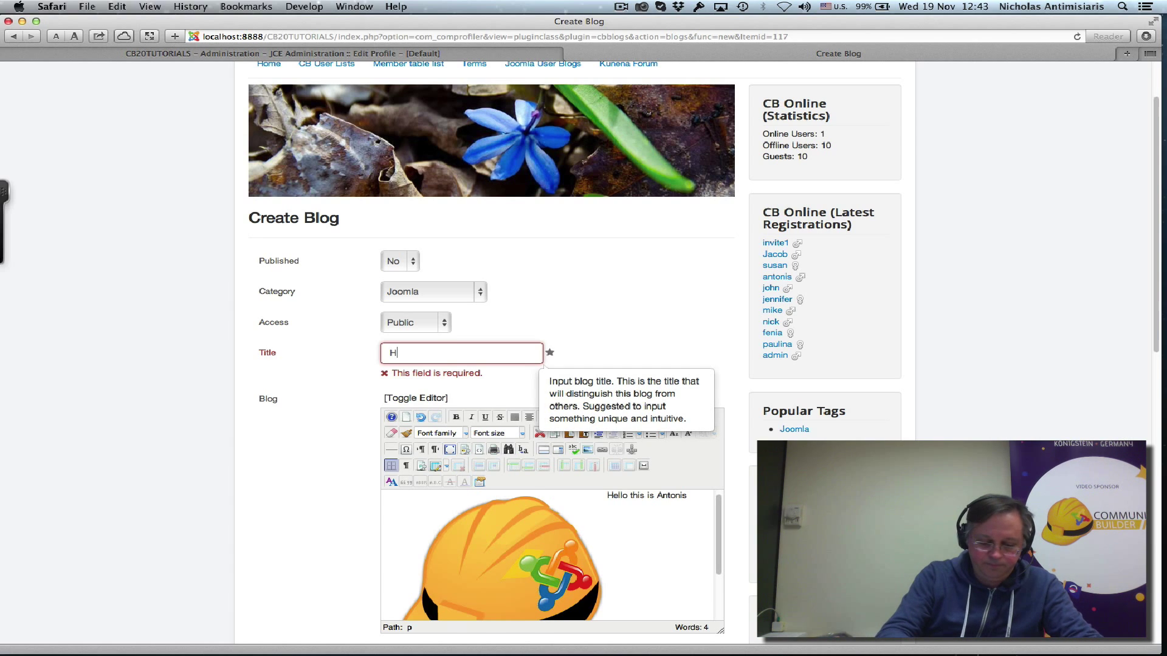
pyautogui.write('ello')
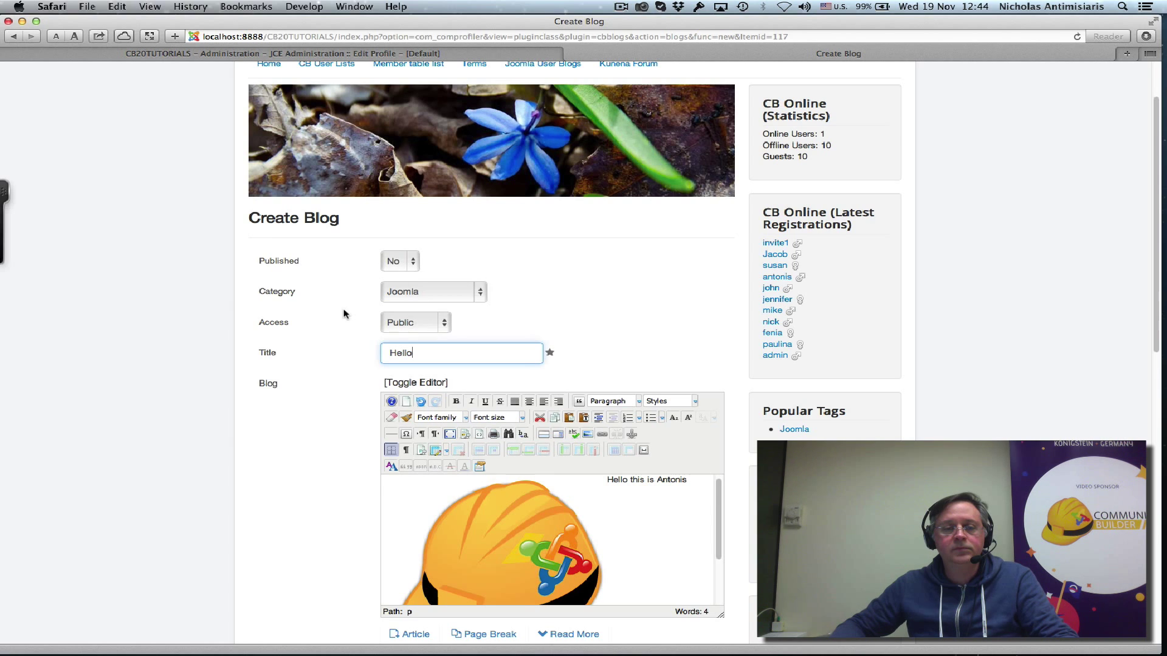
pyautogui.scroll(-5, 345, 340)
pyautogui.click(406, 473)
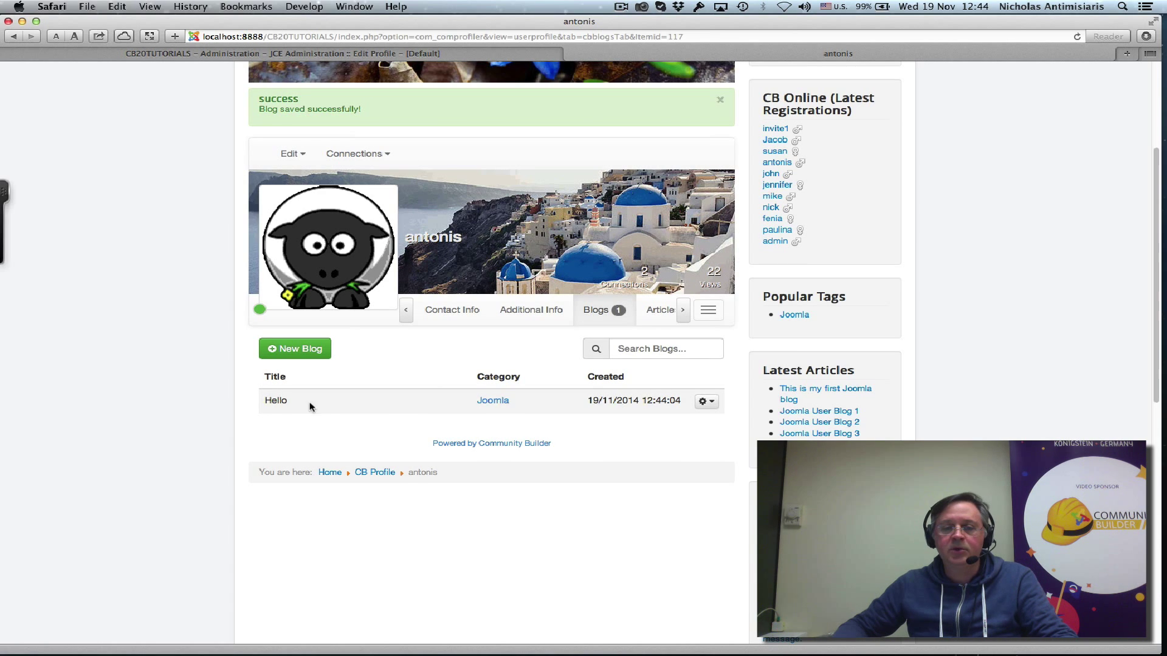
# Step: Publish the Hello blog and open its article from Latest Articles
pyautogui.click(705, 402)
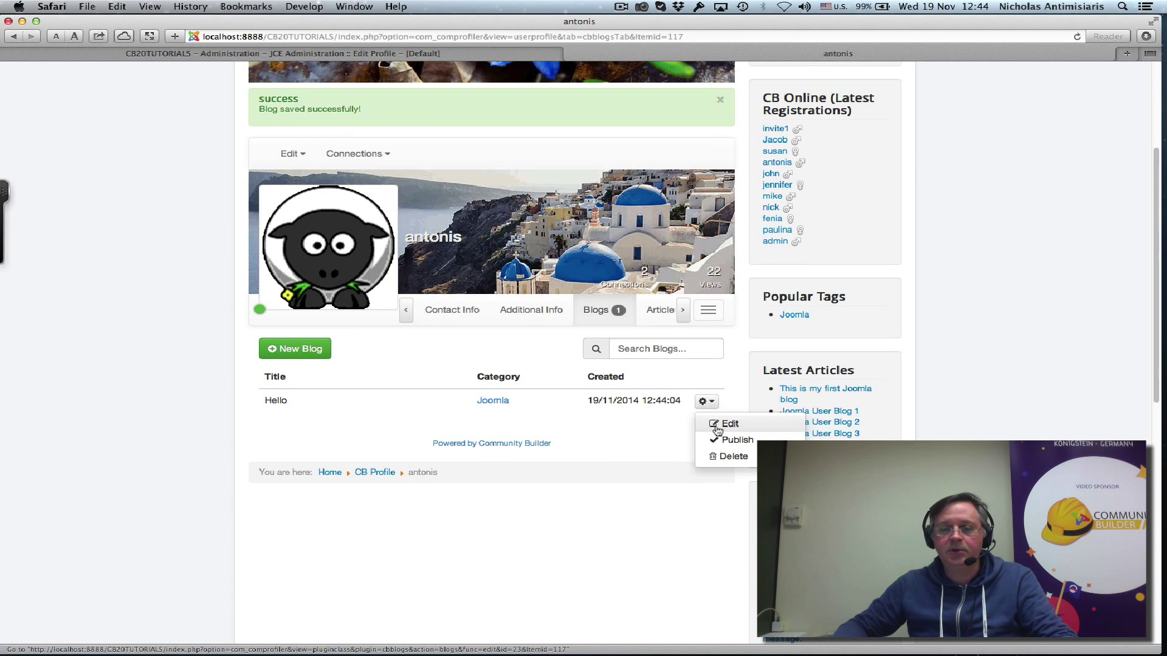
pyautogui.click(723, 439)
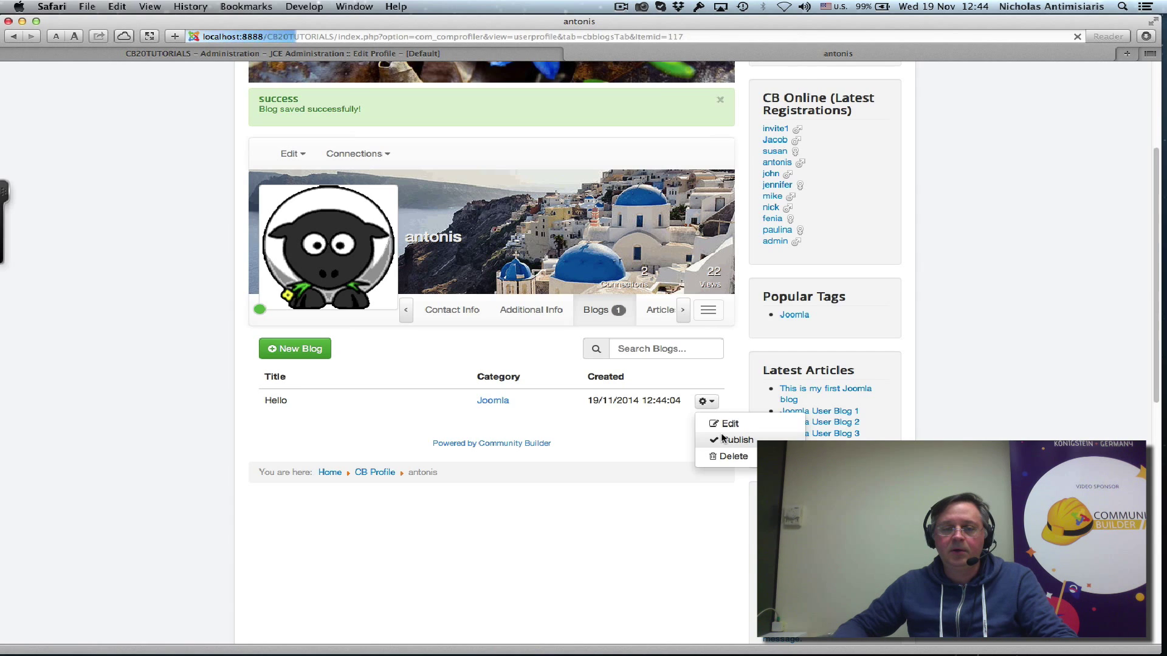
pyautogui.click(276, 405)
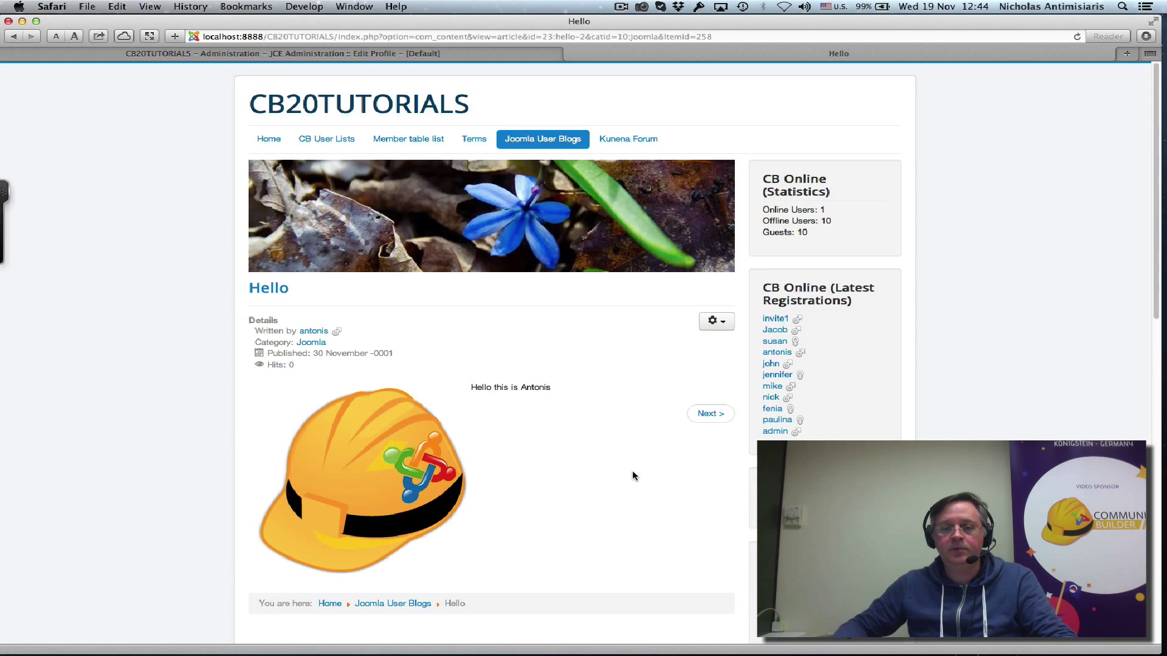
# Step: Review the article's helmet logo and greeting and check its print and email options
pyautogui.scroll(-5, 632, 476)
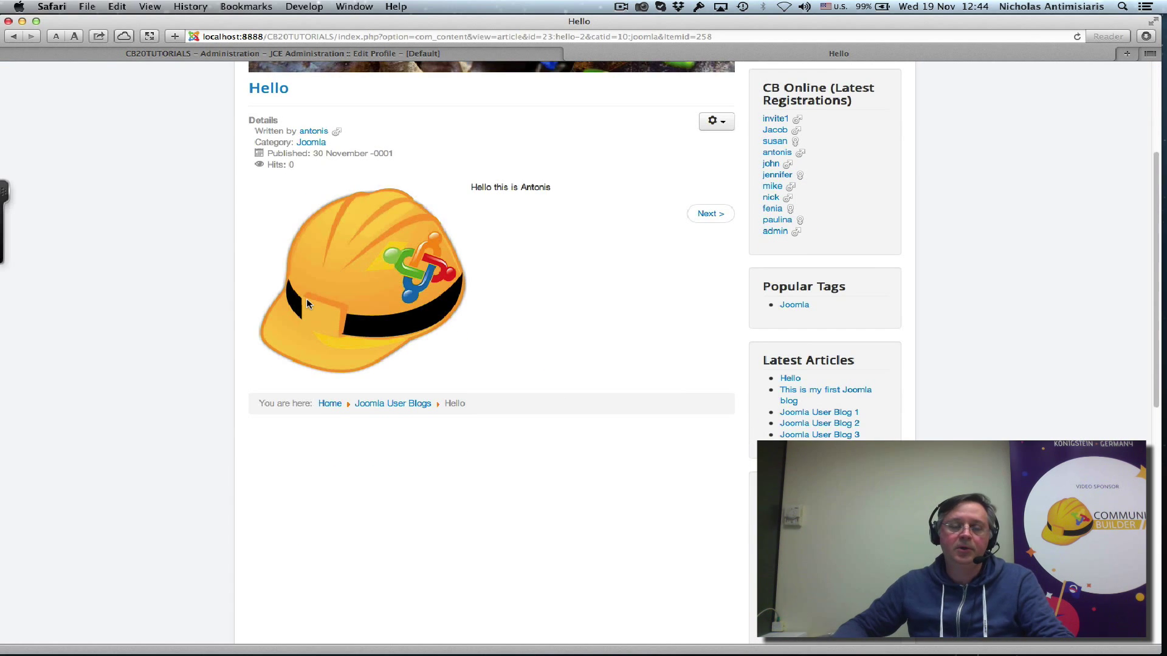
pyautogui.scroll(2, 306, 297)
pyautogui.click(722, 210)
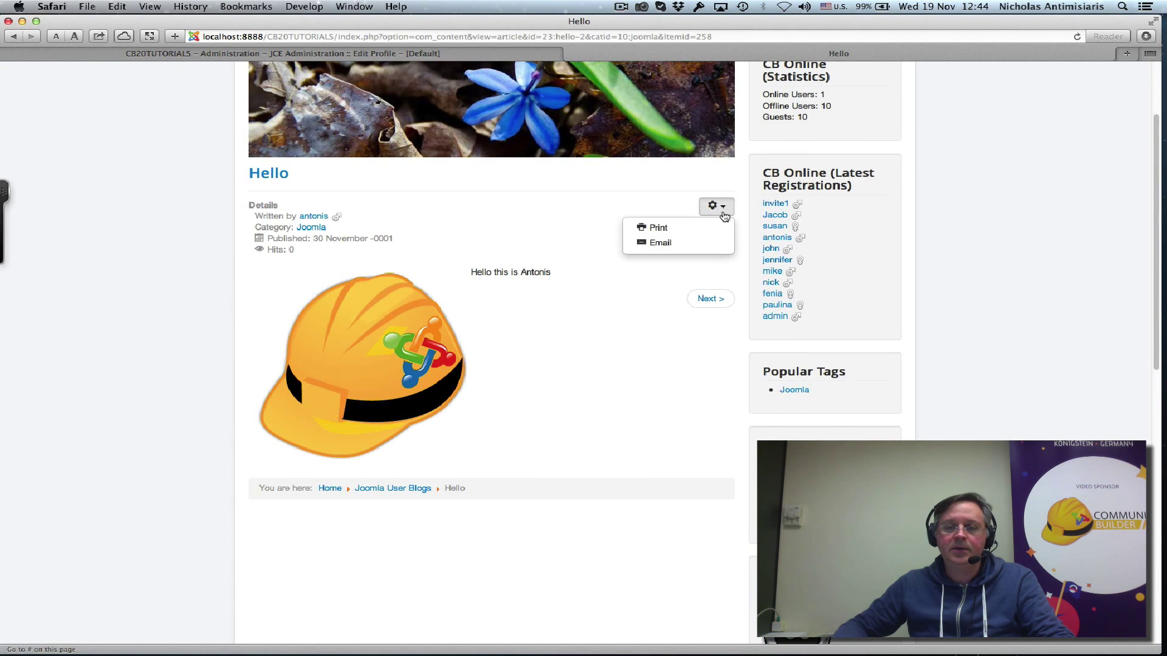
pyautogui.click(715, 205)
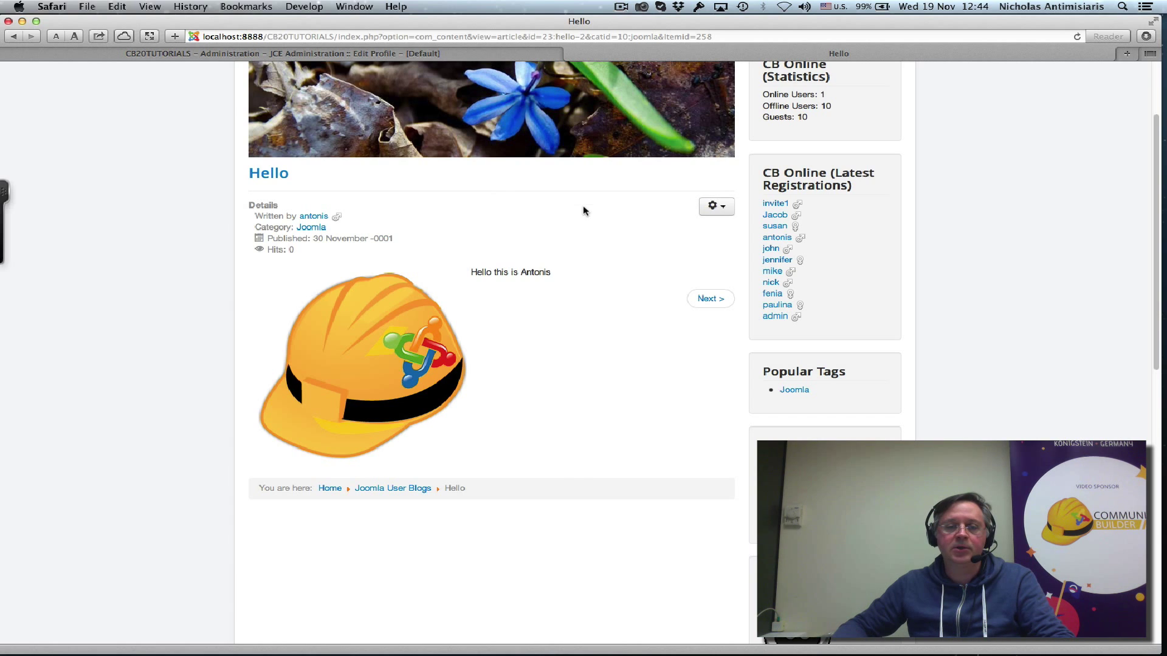
# Step: Open the author's profile and its Update Your Profile form at Additional Info
pyautogui.click(313, 217)
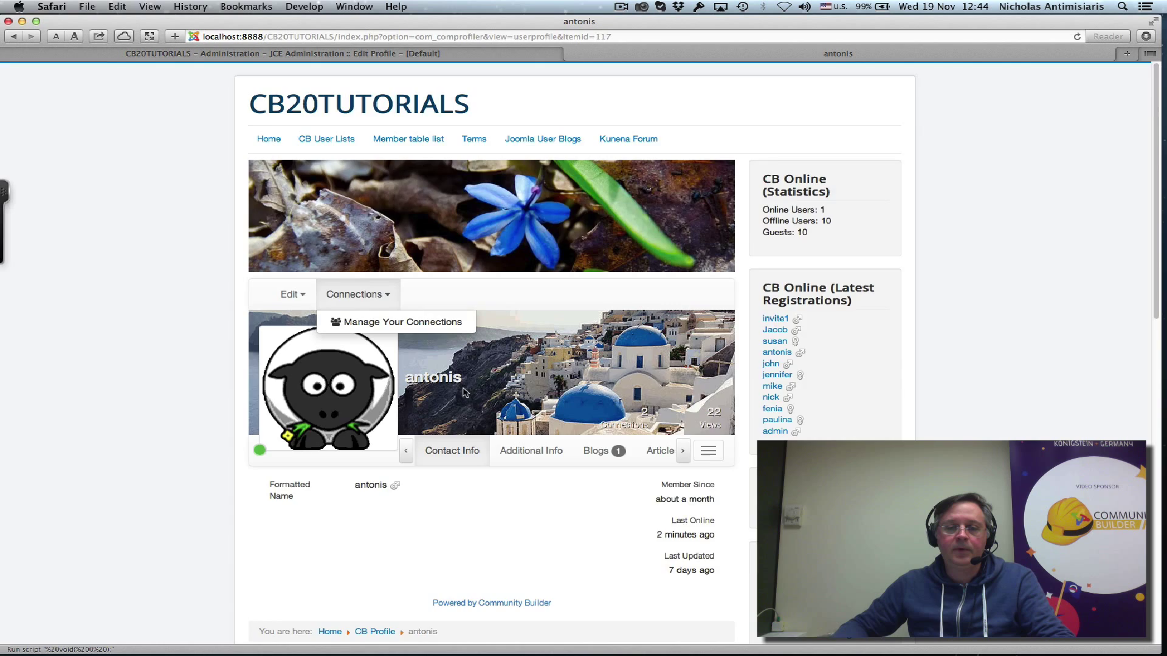
pyautogui.scroll(-1, 539, 417)
pyautogui.scroll(-1, 536, 413)
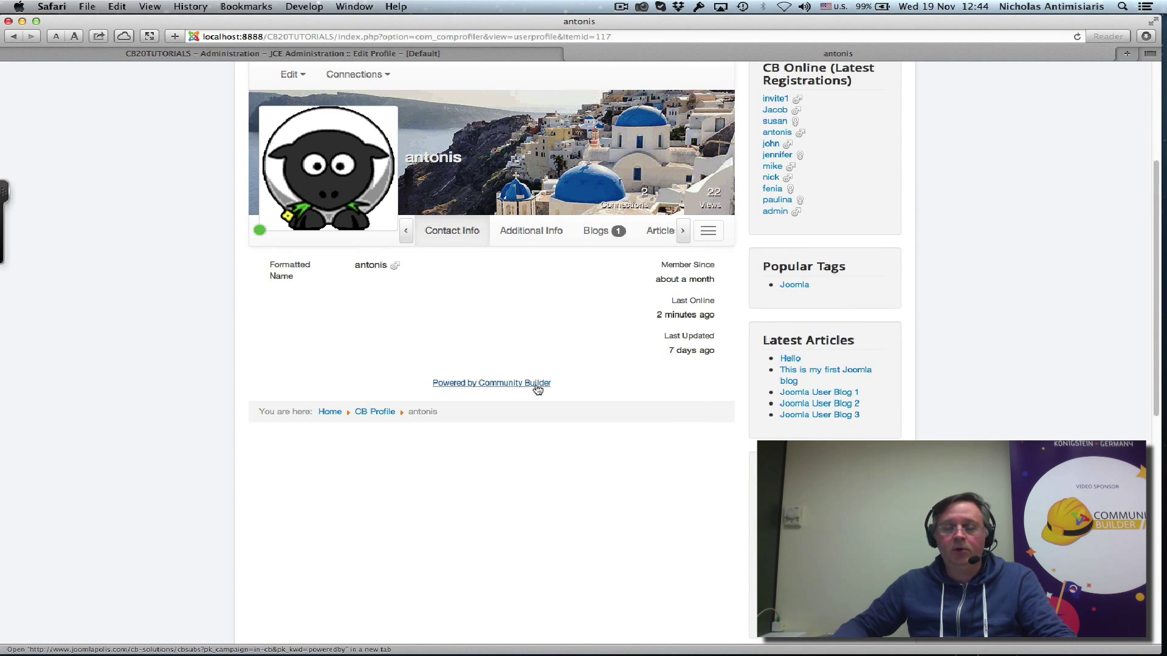
pyautogui.scroll(3, 534, 344)
pyautogui.moveTo(293, 190)
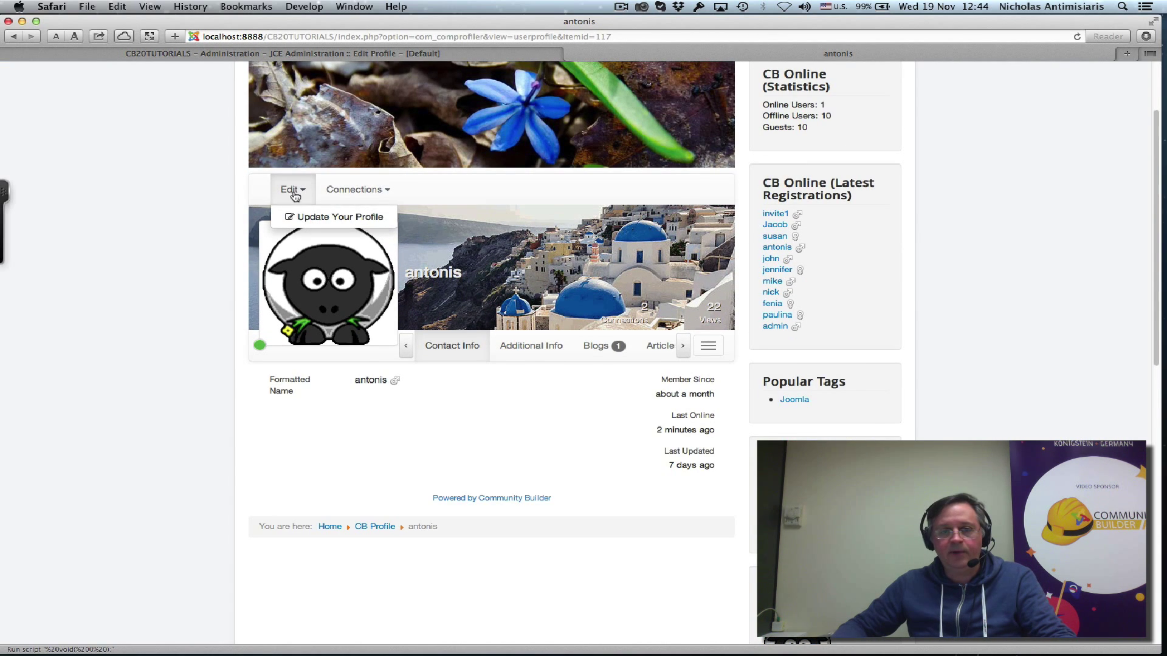
pyautogui.click(312, 220)
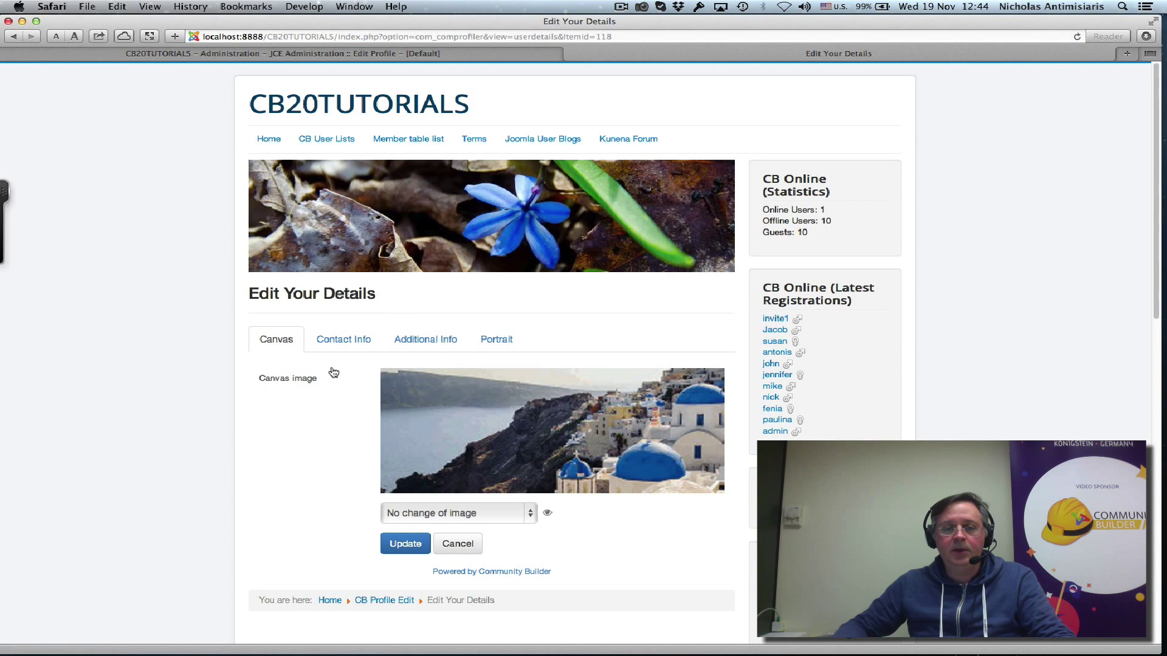
pyautogui.click(426, 339)
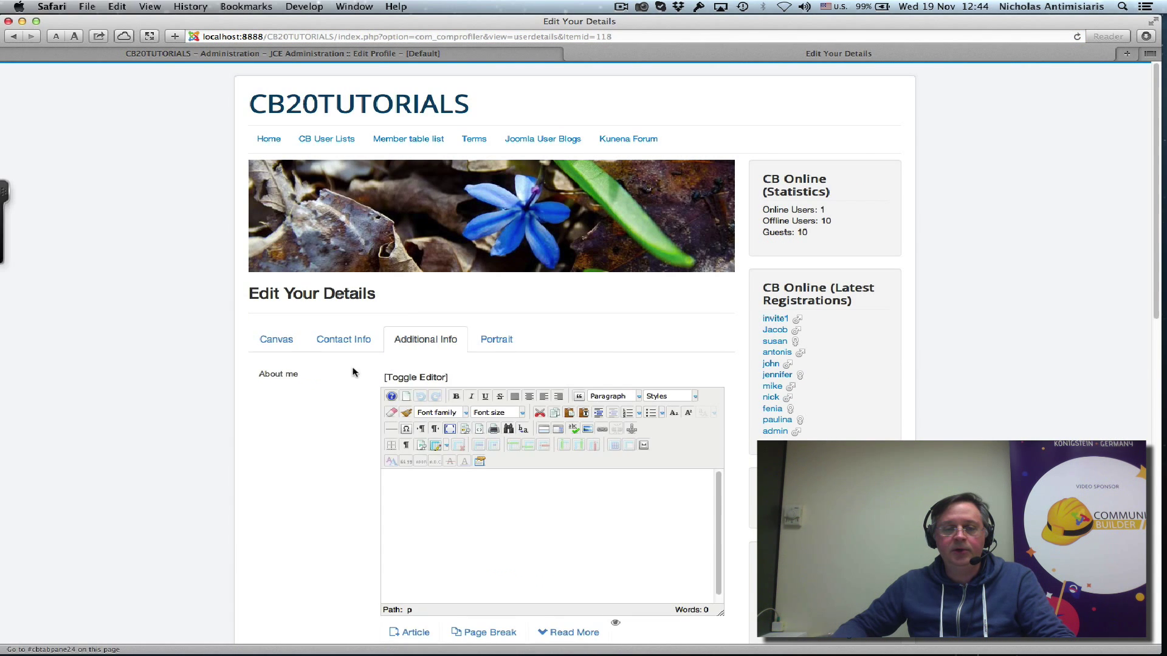
pyautogui.scroll(-3, 286, 399)
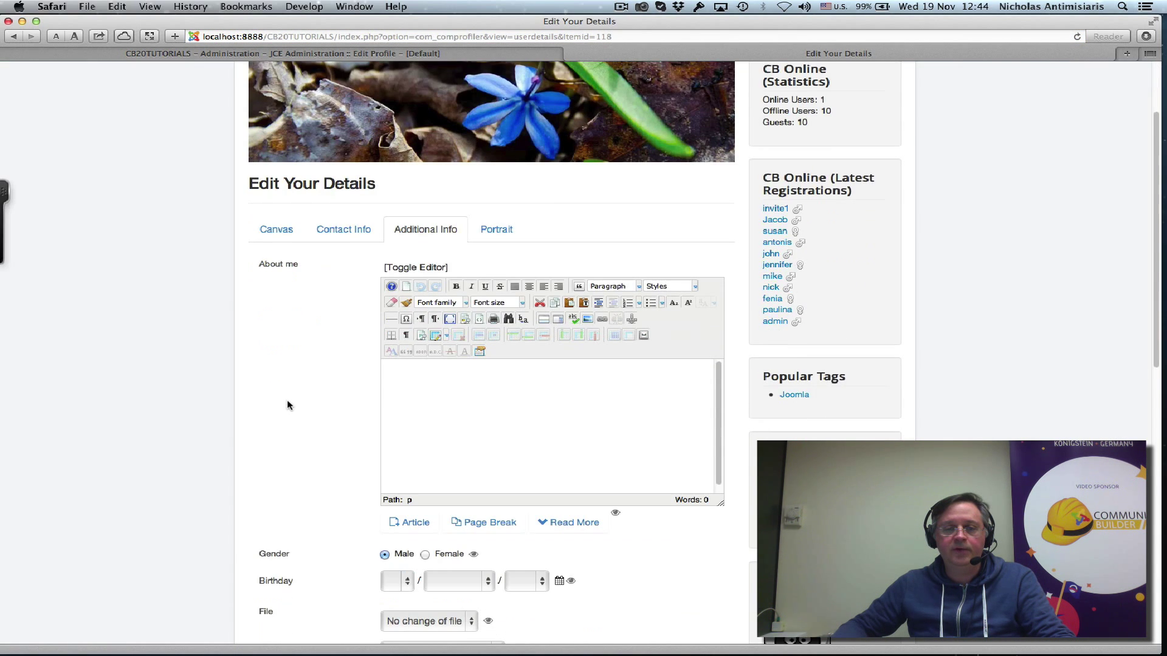
# Step: Type 'I love Community Builder!' in the About me editor and start a new line
pyautogui.click(636, 388)
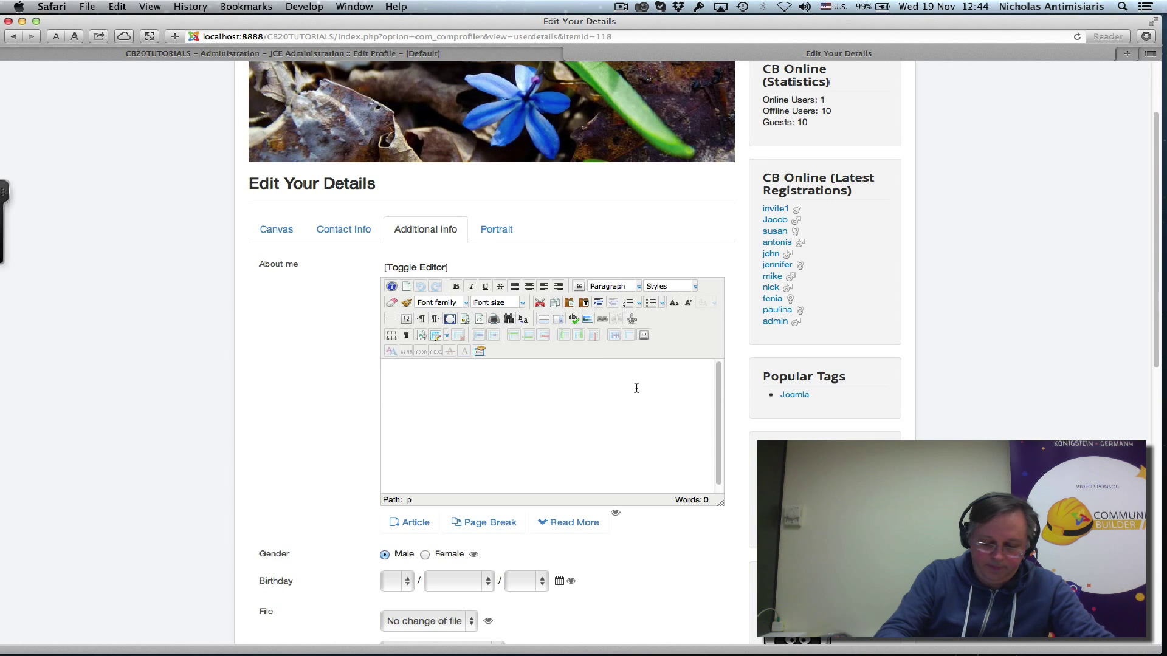
pyautogui.write('I am')
pyautogui.press('BackSpace')
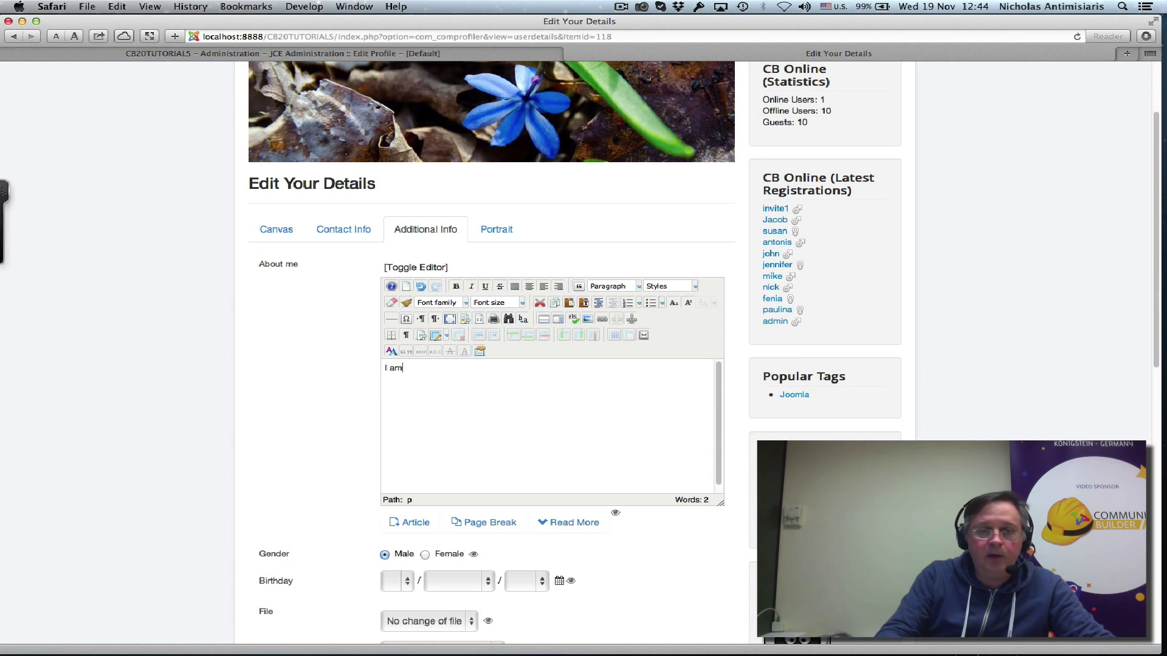
pyautogui.write('l')
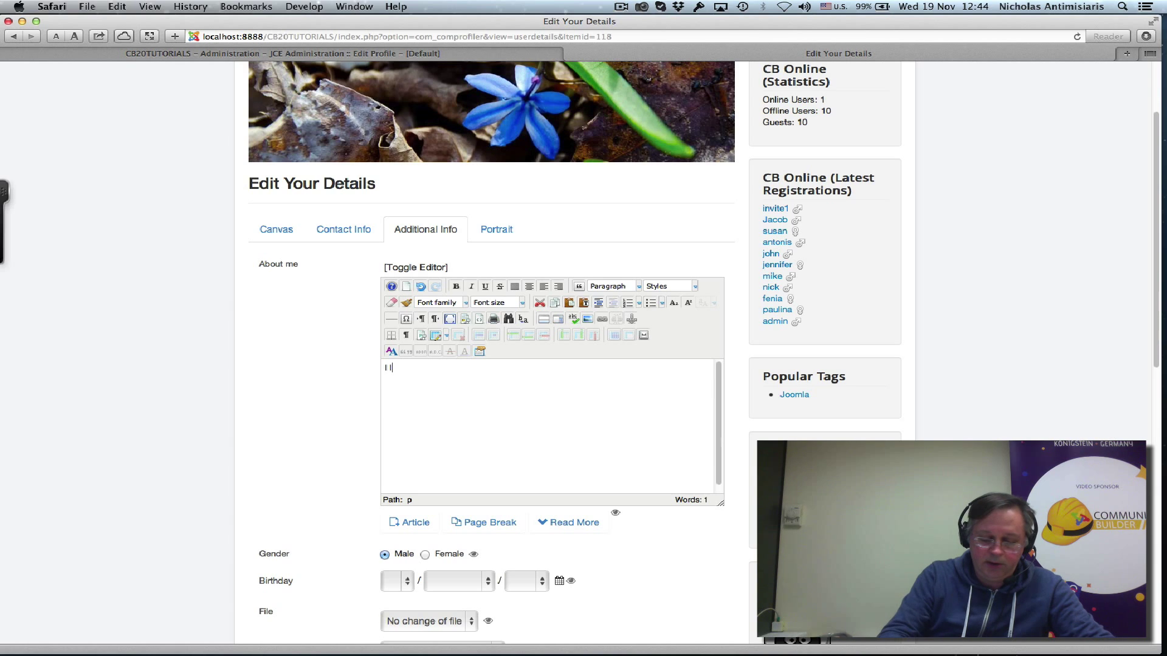
pyautogui.write('ove Comm')
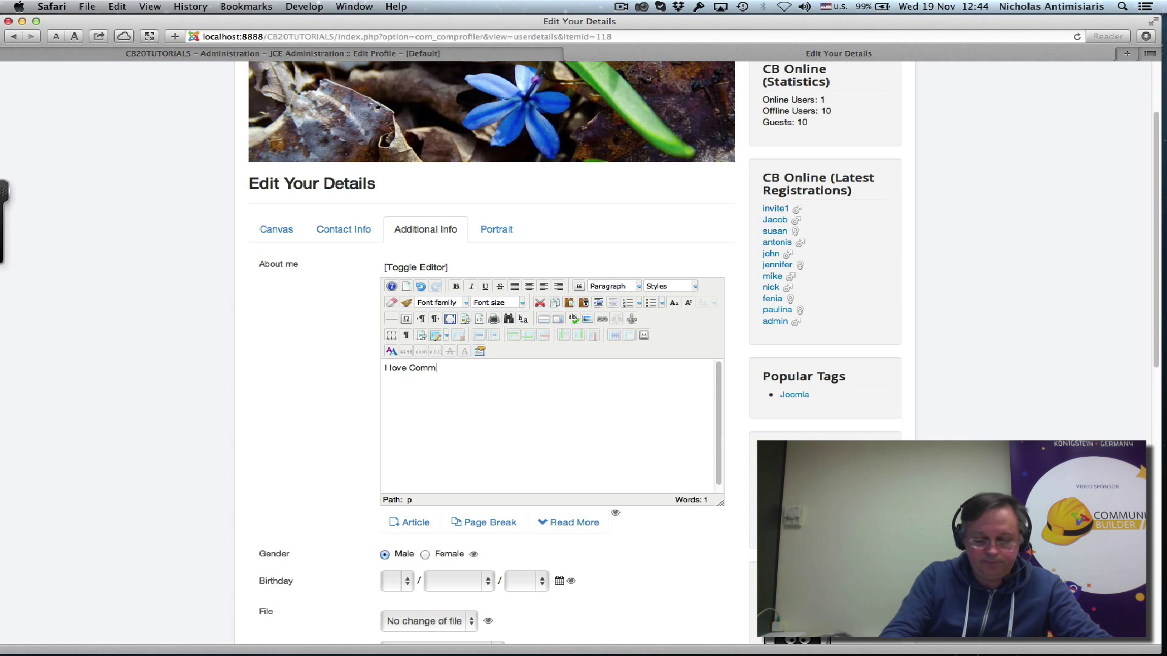
pyautogui.write('unity Builder!')
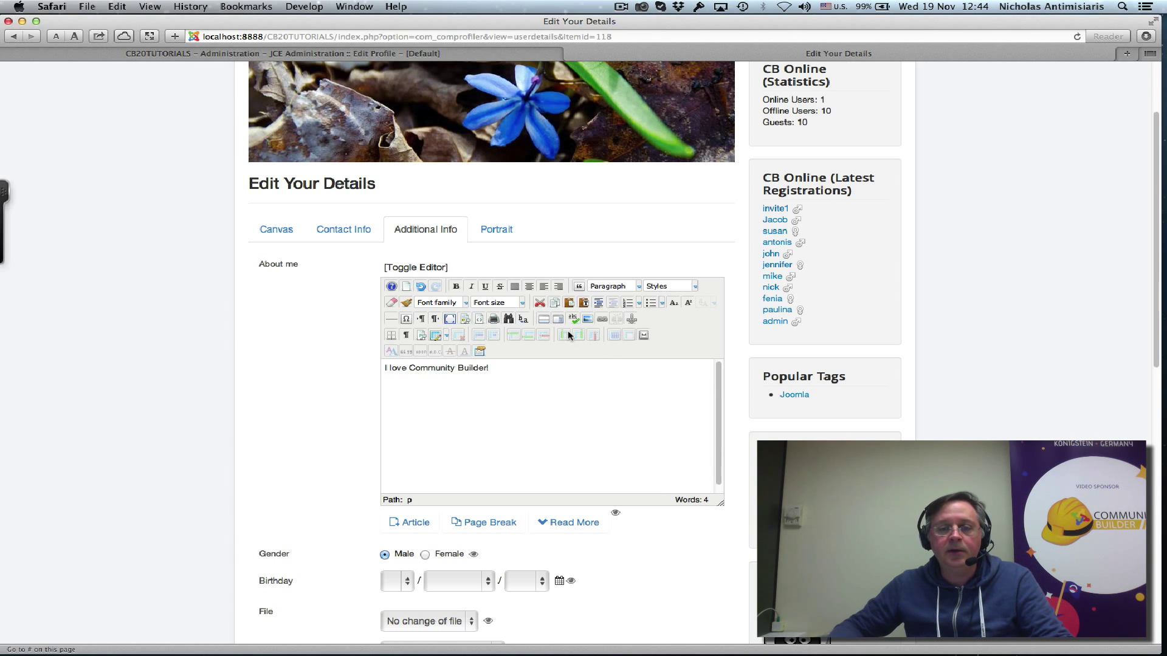
pyautogui.press('Return')
# Step: Insert CBLogo-Color-320-helmet.png below the sentence from the Image Manager
pyautogui.click(591, 325)
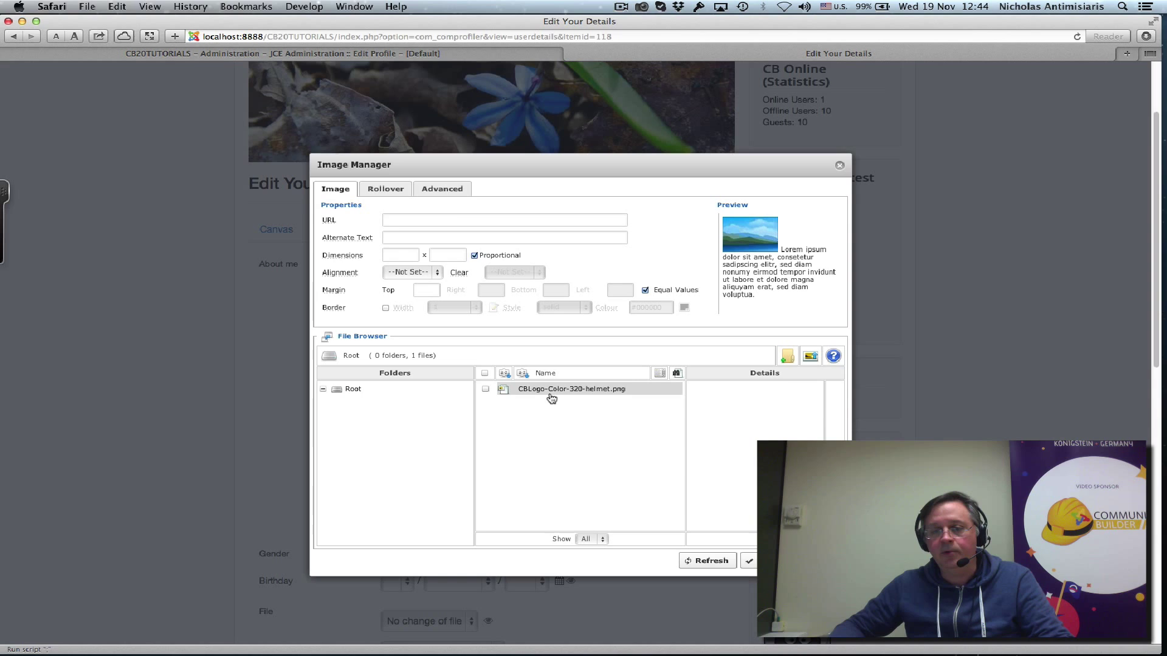
pyautogui.click(551, 394)
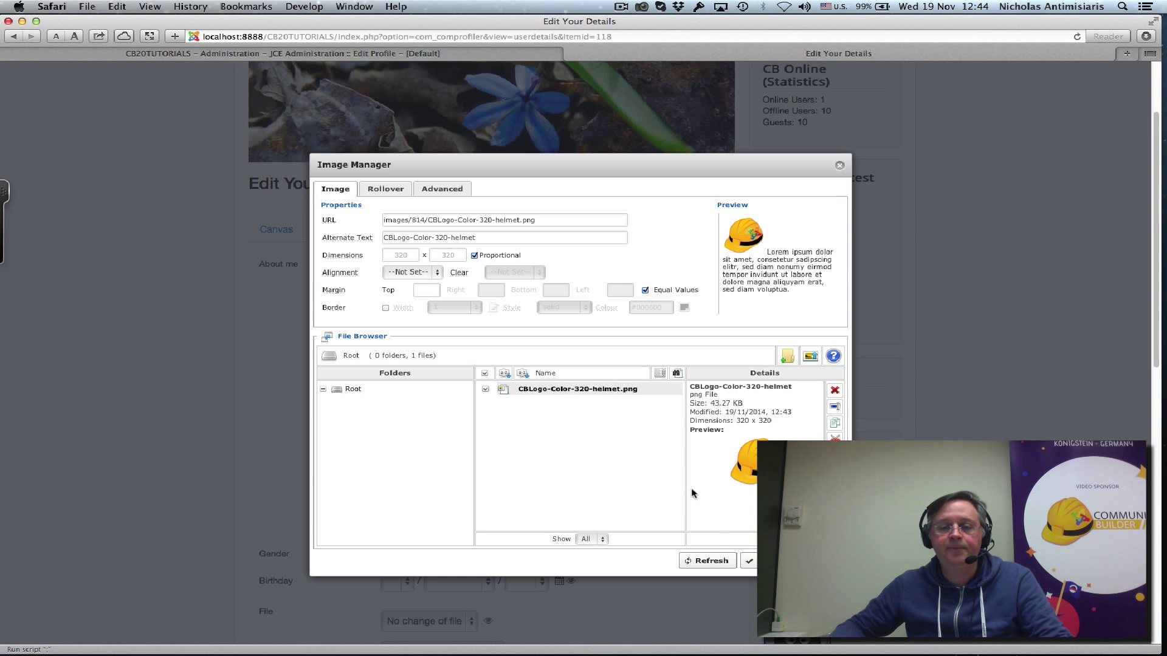
pyautogui.click(748, 560)
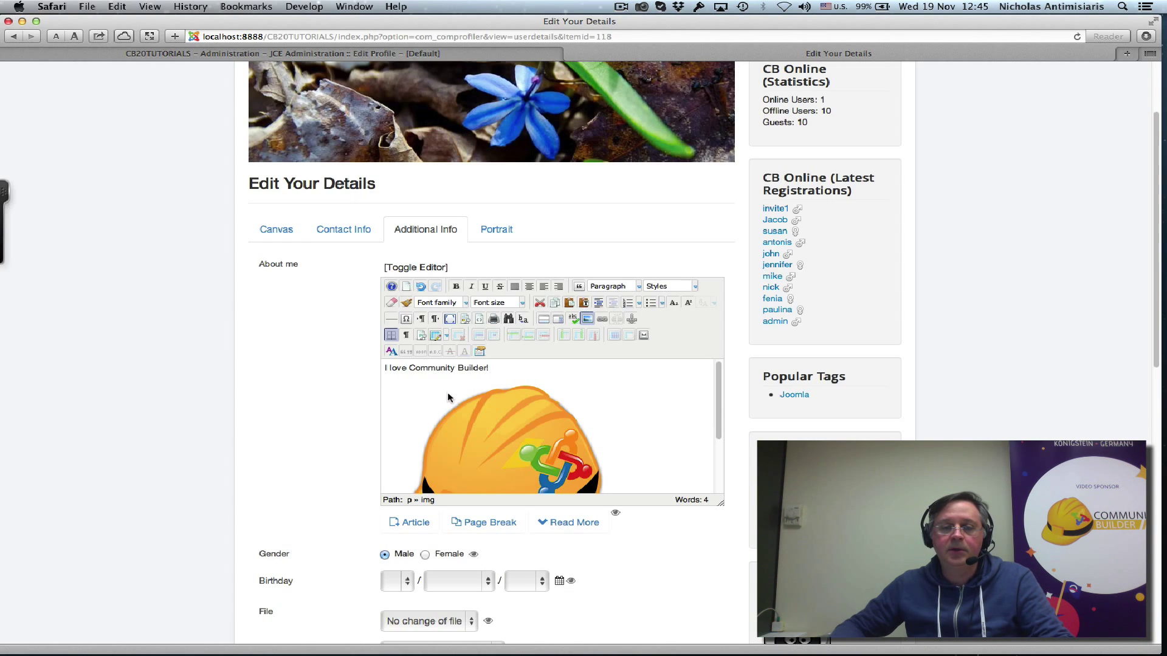
# Step: Centre the sentence and logo together and save the profile update
pyautogui.moveTo(384, 366); pyautogui.dragTo(527, 456)
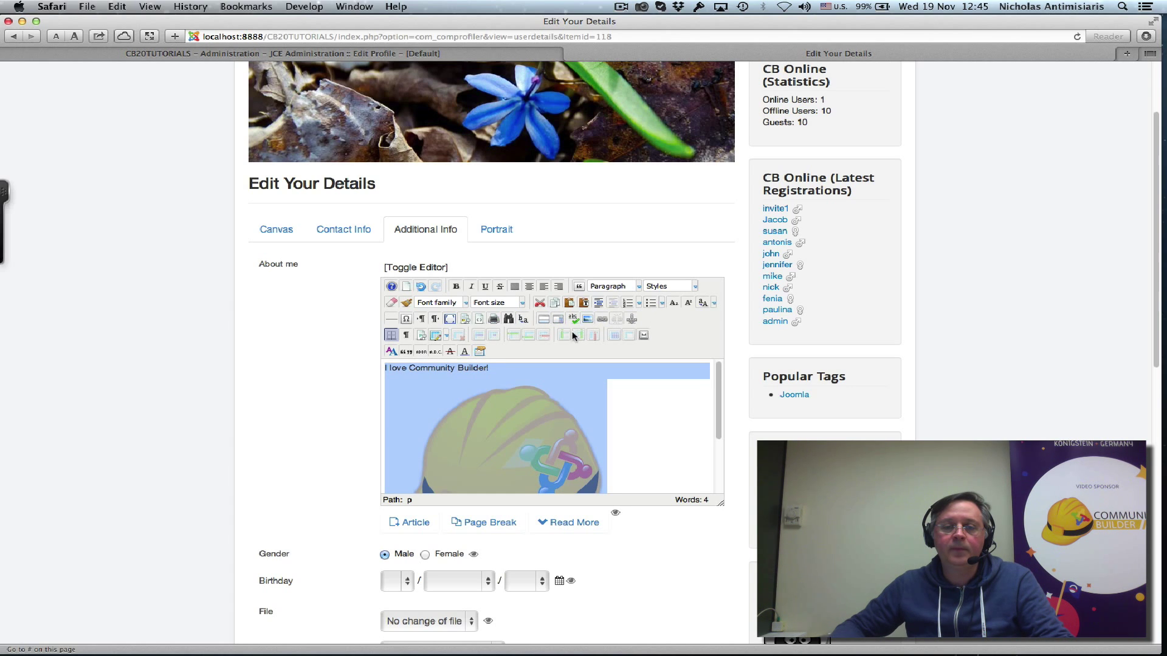
pyautogui.click(527, 288)
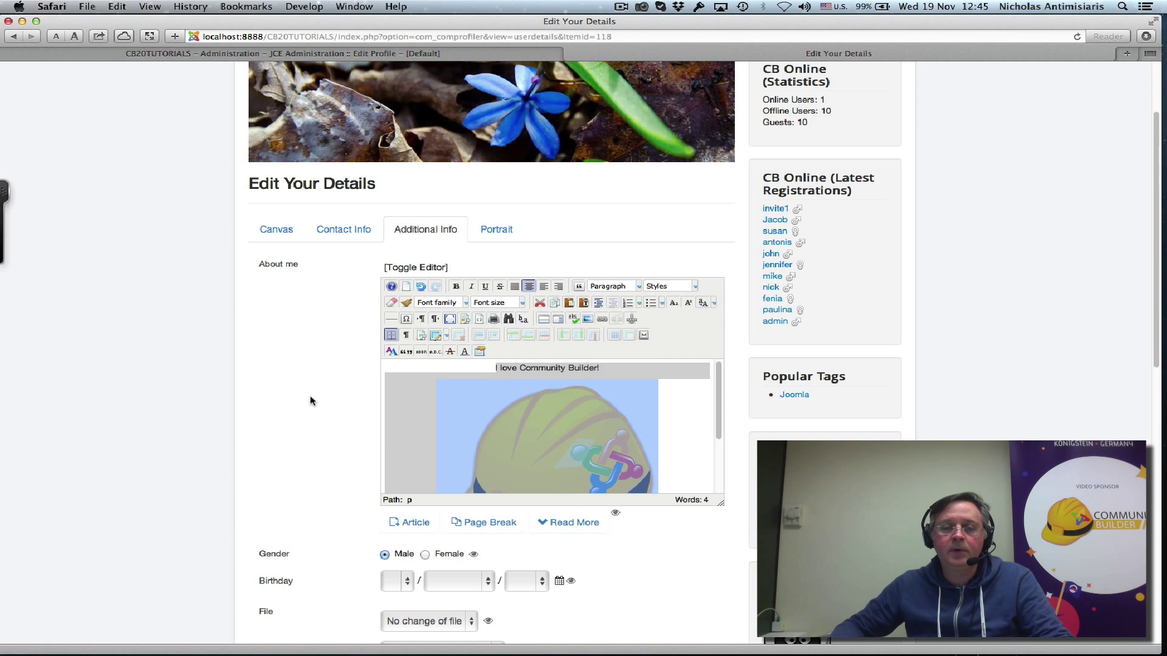
pyautogui.scroll(-5, 288, 457)
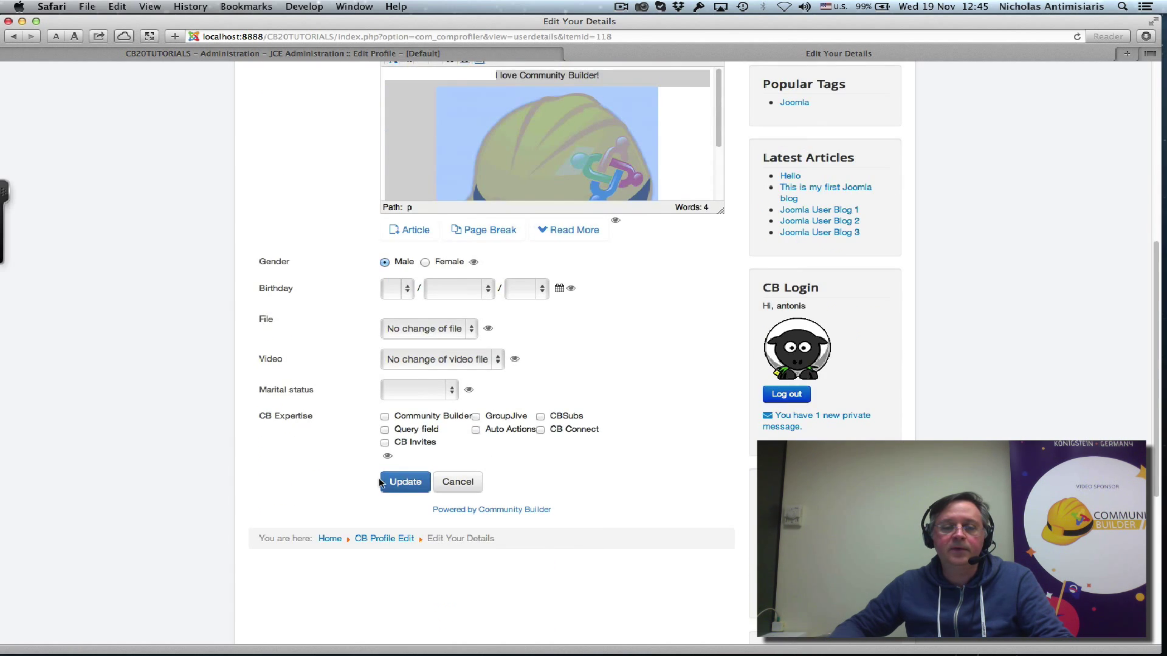
pyautogui.click(389, 482)
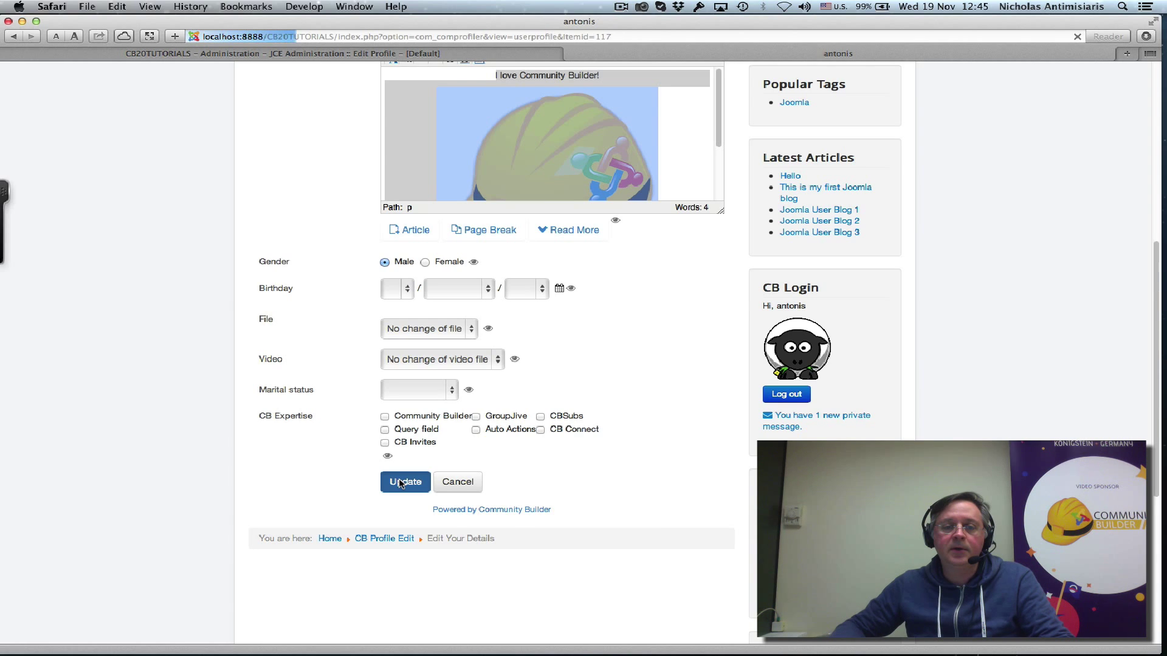
# Step: Review the saved profile's Additional Info showing the centred sentence with the helmet logo beneath
pyautogui.click(533, 497)
pyautogui.scroll(-3, 524, 473)
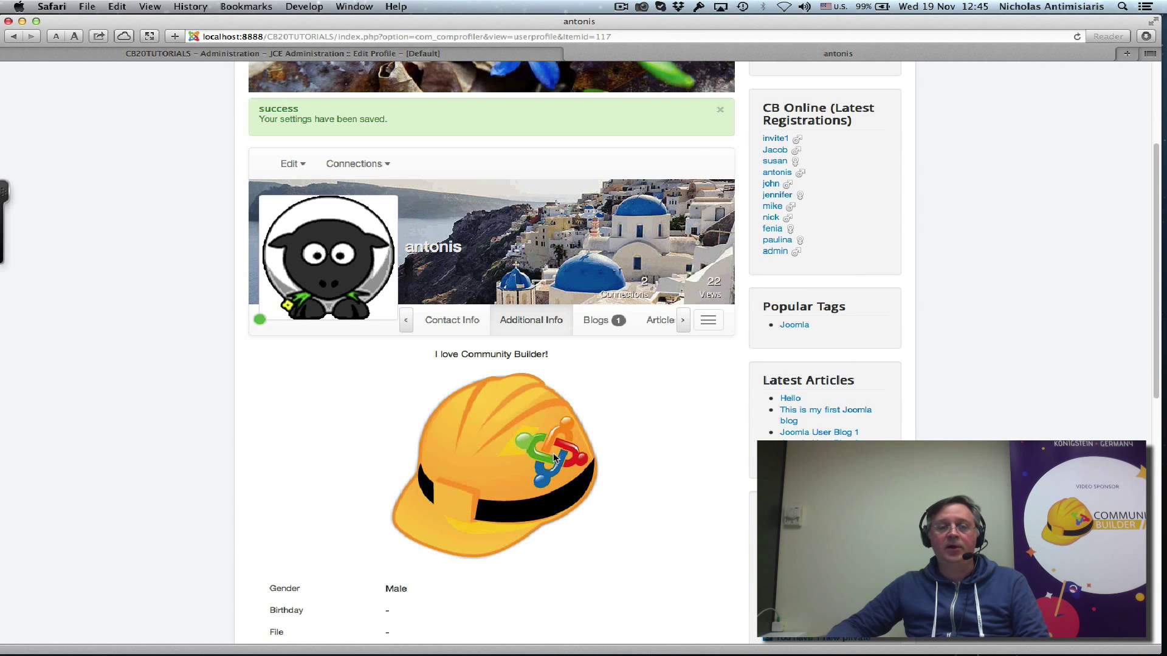
pyautogui.scroll(3, 553, 457)
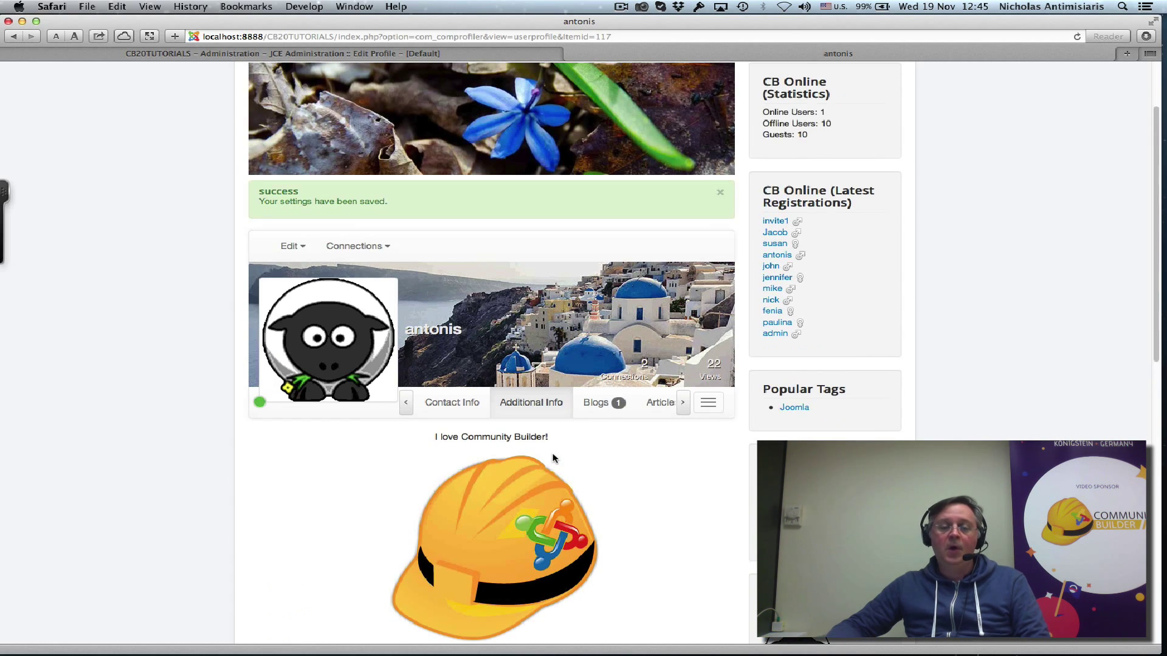
# Step: Leave the JCE Default editor profile unchanged and open Community Builder's Configuration
pyautogui.click(405, 54)
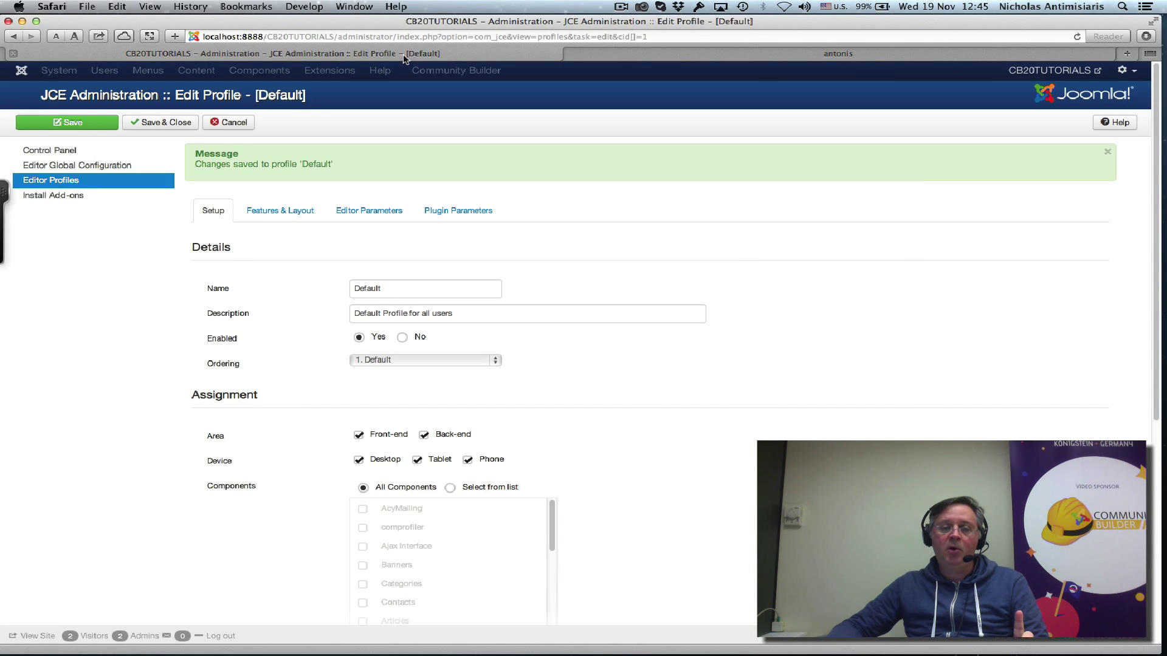
pyautogui.click(226, 125)
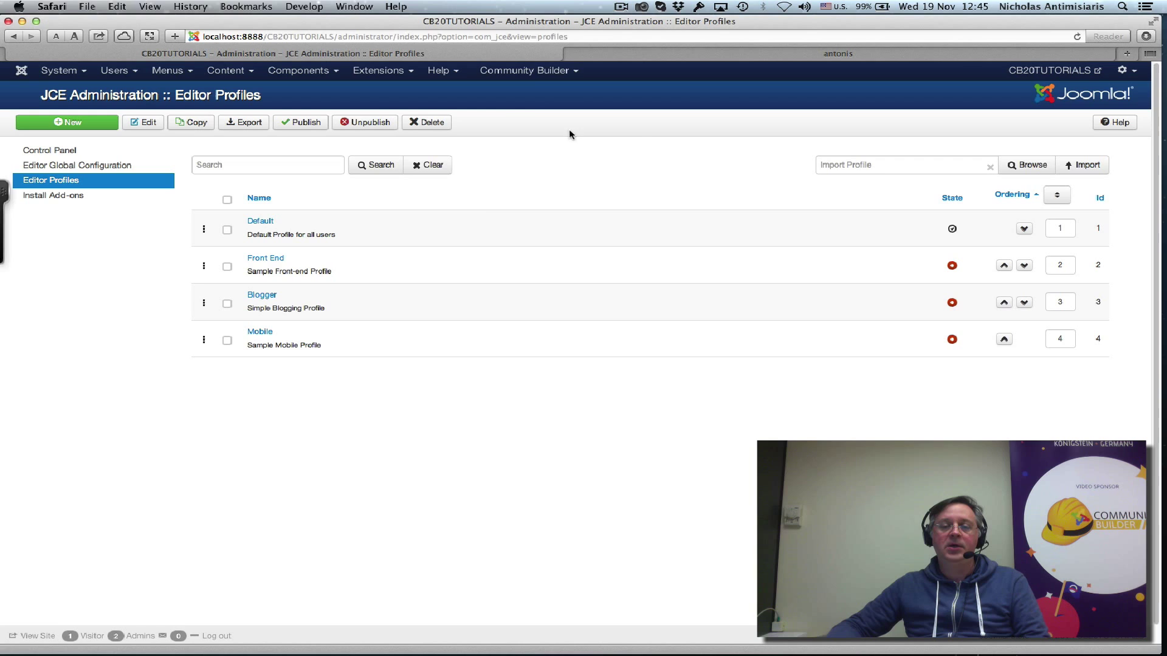
pyautogui.moveTo(531, 71)
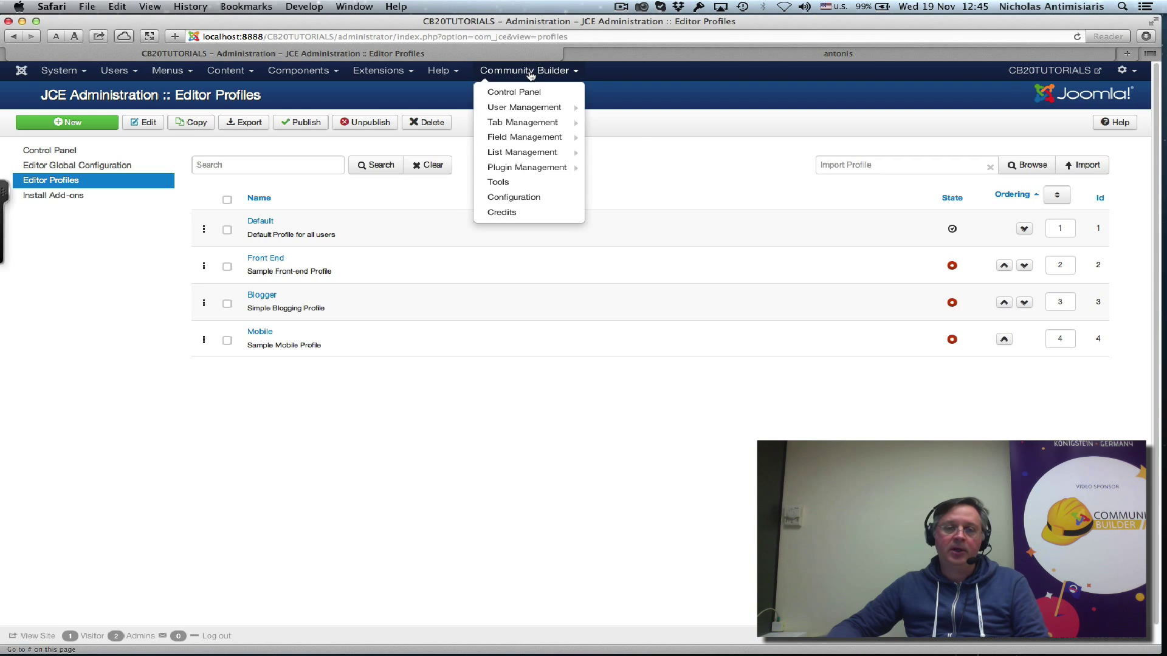
pyautogui.click(516, 197)
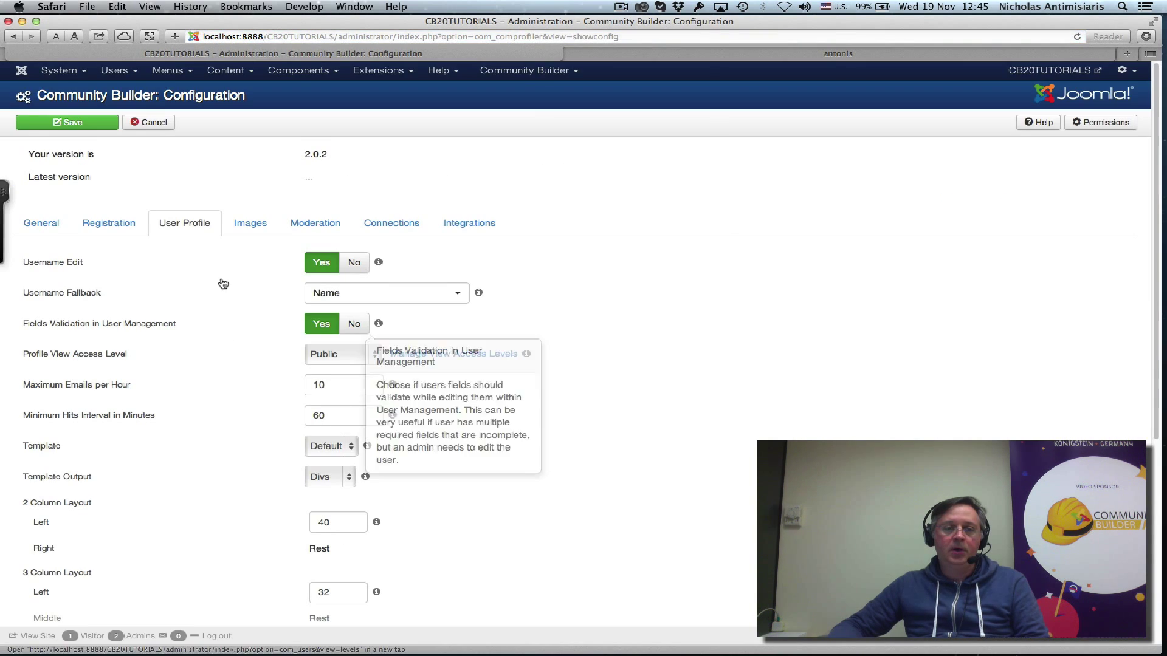
# Step: Locate the User Profile tab's Exclude Tags from Filtering field and leave it empty
pyautogui.scroll(-10, 178, 373)
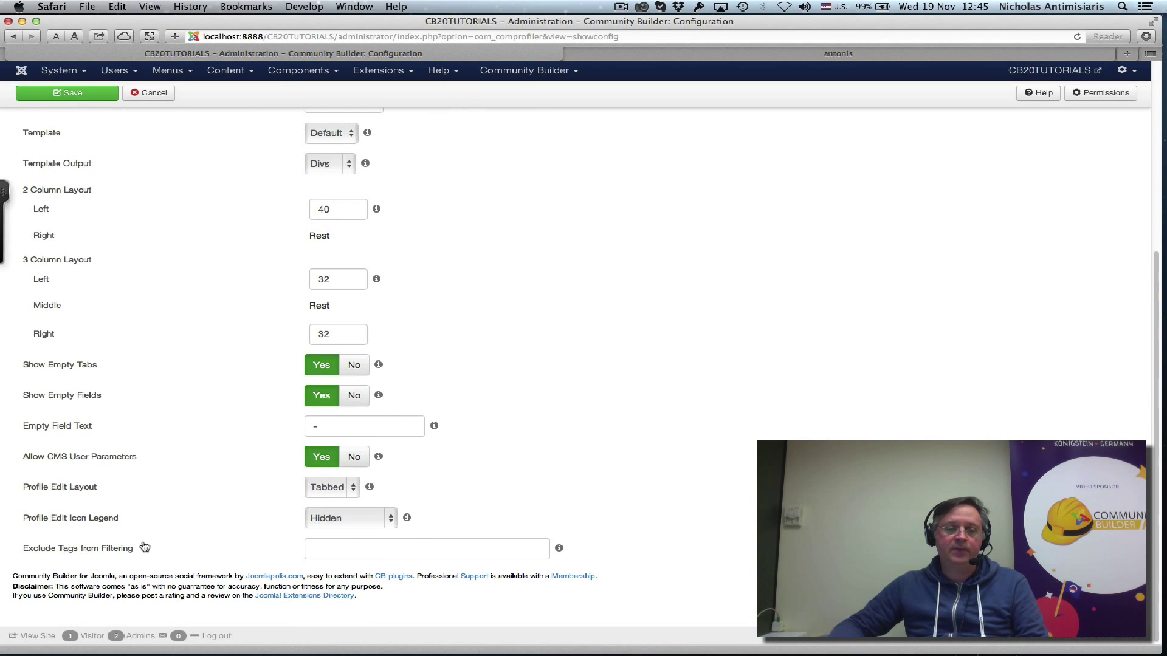
pyautogui.click(351, 548)
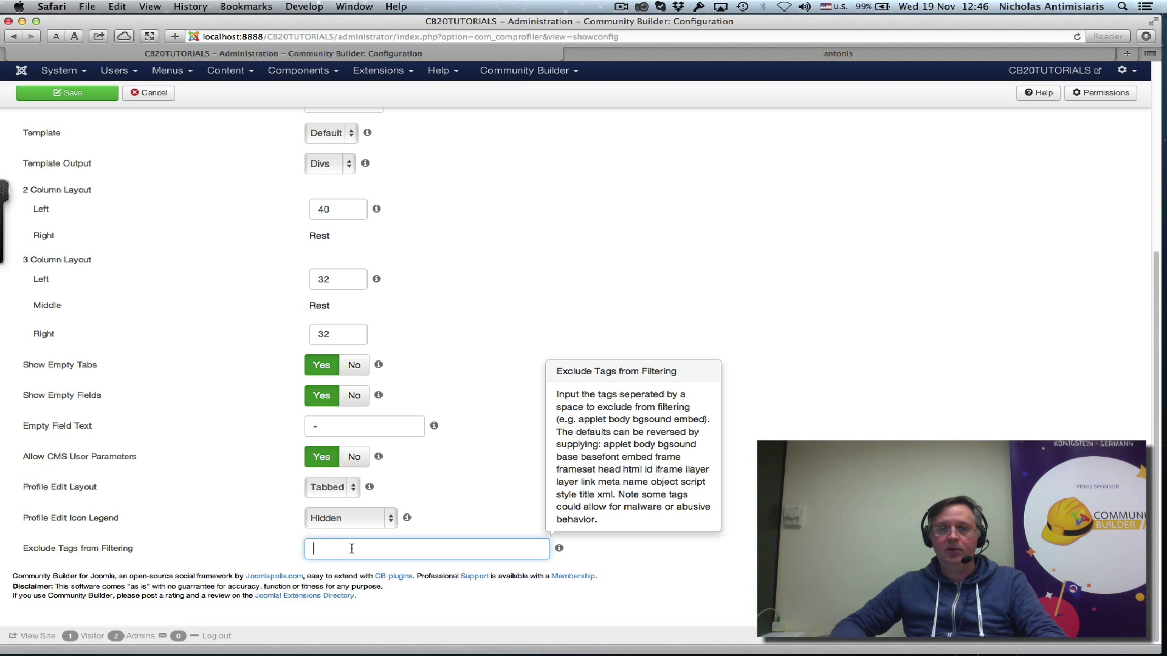
pyautogui.click(582, 299)
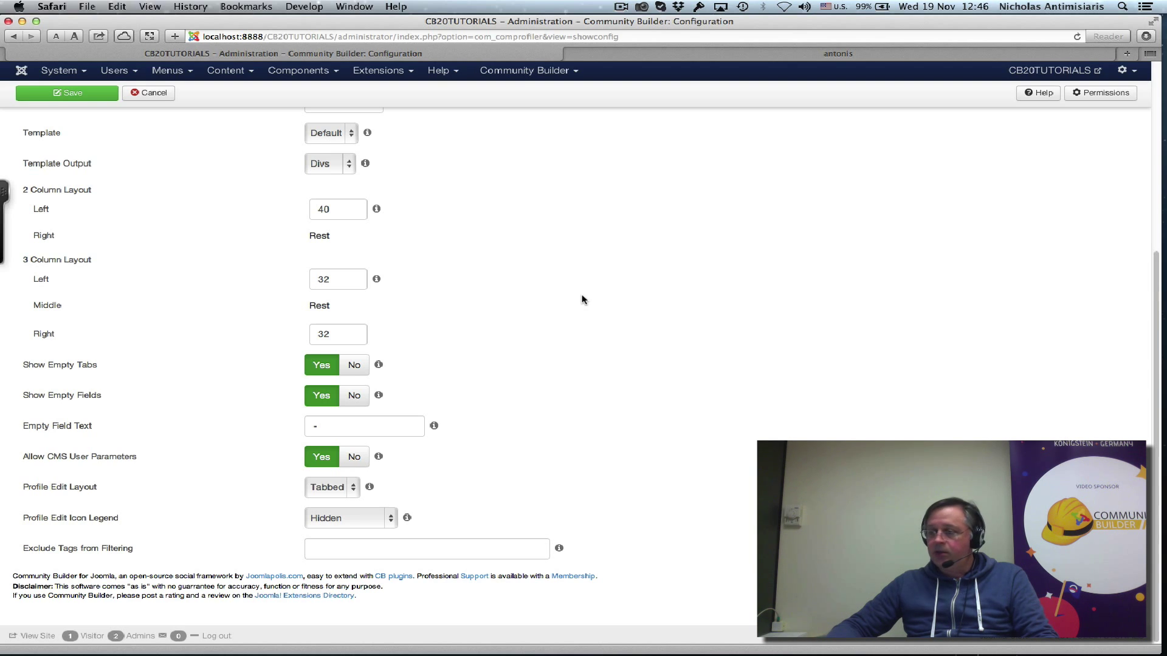